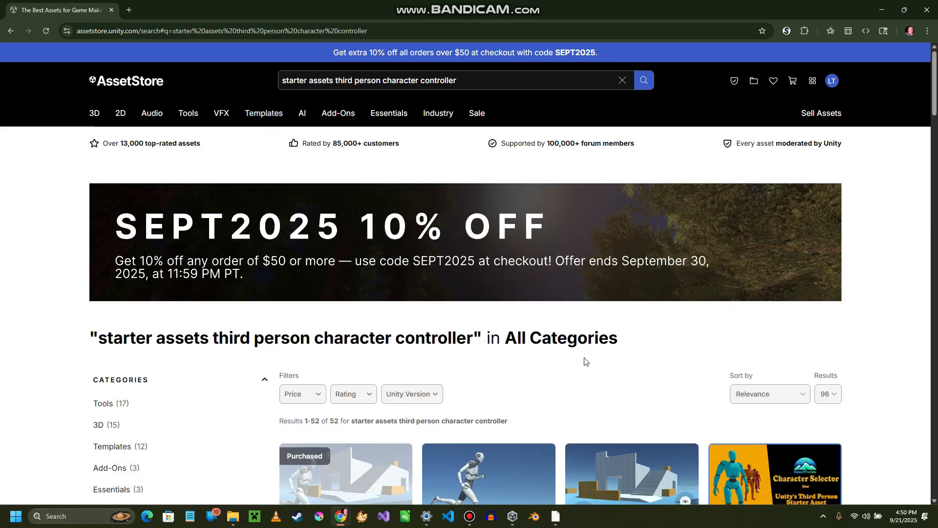
- Add the free Starter Assets - ThirdPerson package to My Assets from the store search results and open it in Unity
{"action": "scroll", "coordinate": [586, 362], "scroll_direction": "down", "scroll_amount": 4}
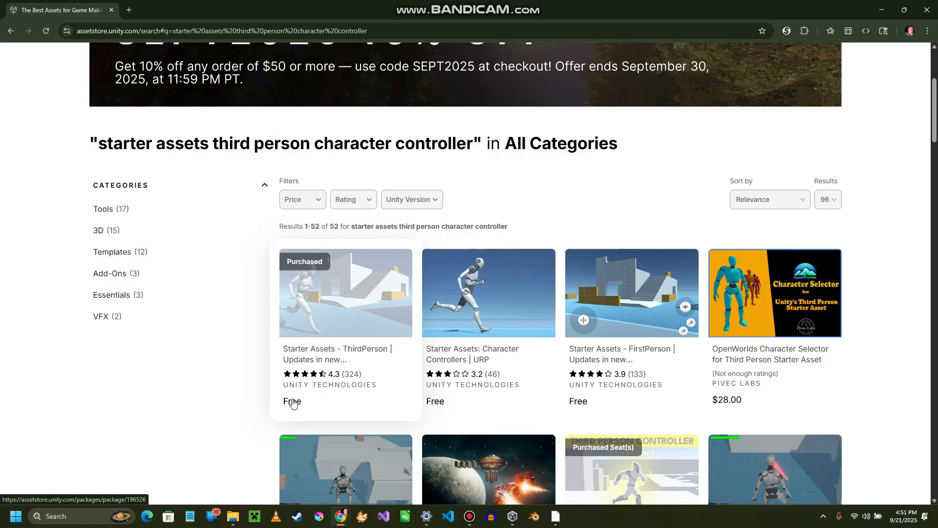
{"action": "left_click", "coordinate": [340, 300]}
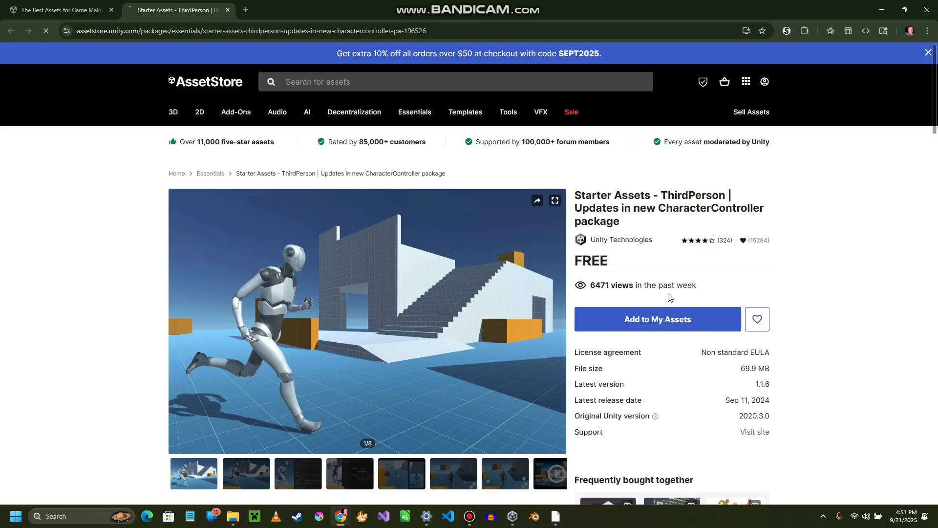
{"action": "left_click", "coordinate": [667, 323]}
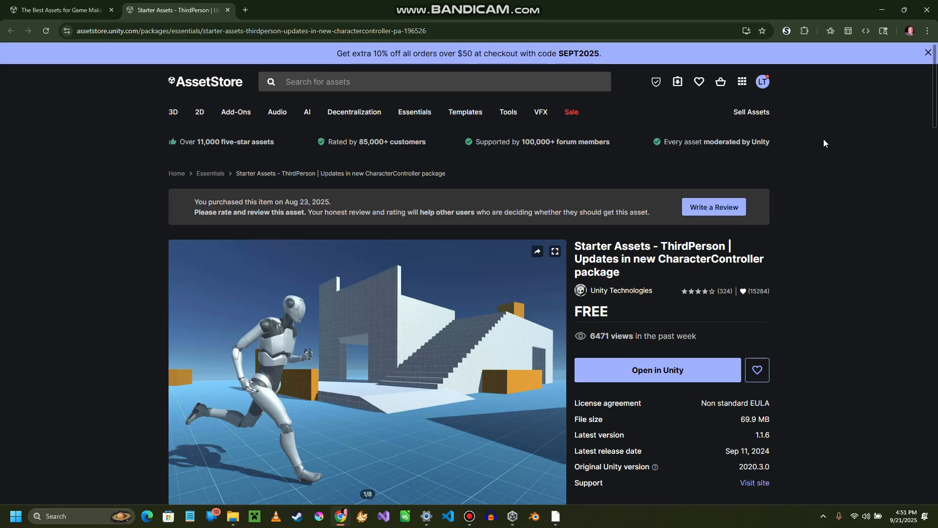
{"action": "left_click", "coordinate": [646, 371]}
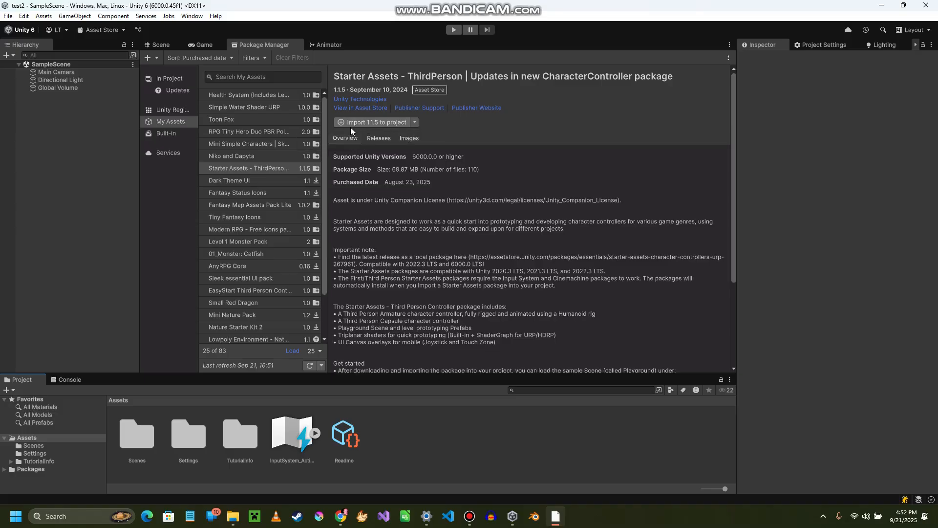
- Start importing Starter Assets - ThirdPerson version 1.1.5 and accept installing or upgrading its package dependencies
{"action": "left_click", "coordinate": [415, 123]}
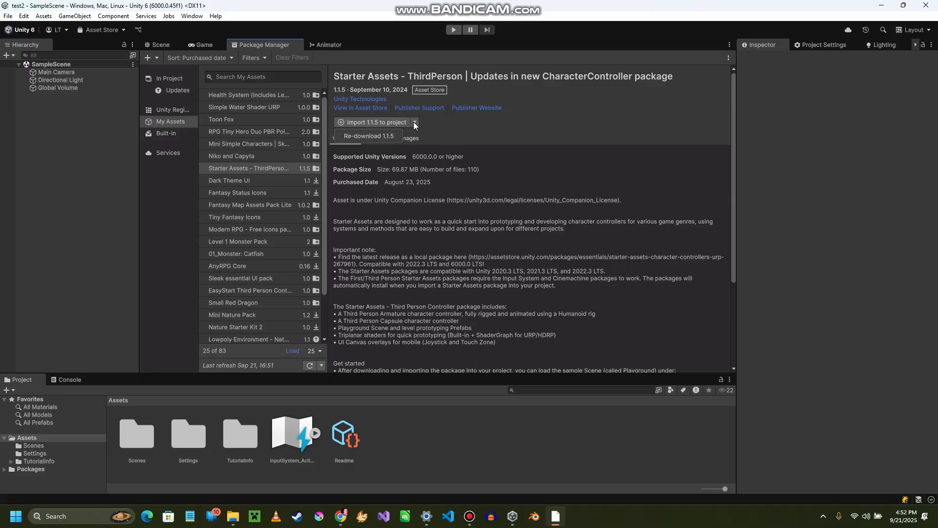
{"action": "left_click", "coordinate": [465, 122]}
{"action": "left_click", "coordinate": [364, 123]}
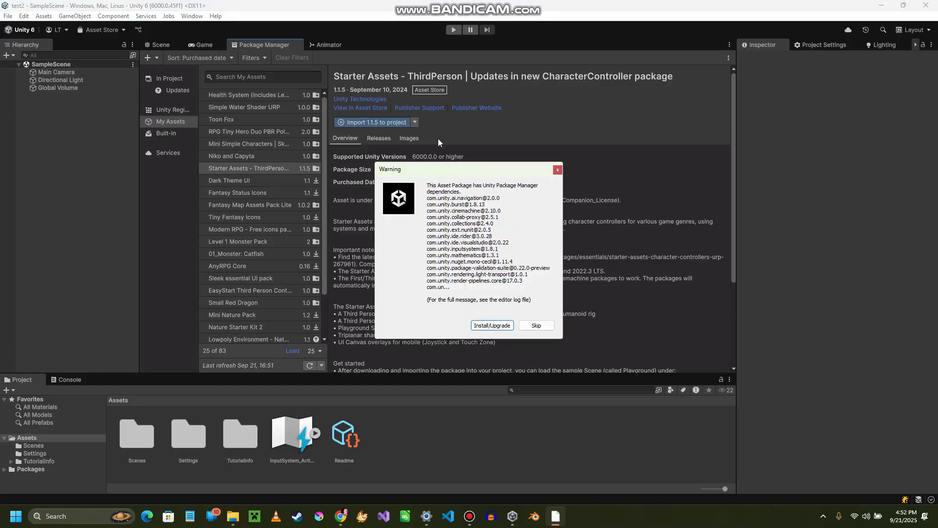
{"action": "left_click_drag", "start_coordinate": [456, 173], "coordinate": [512, 138]}
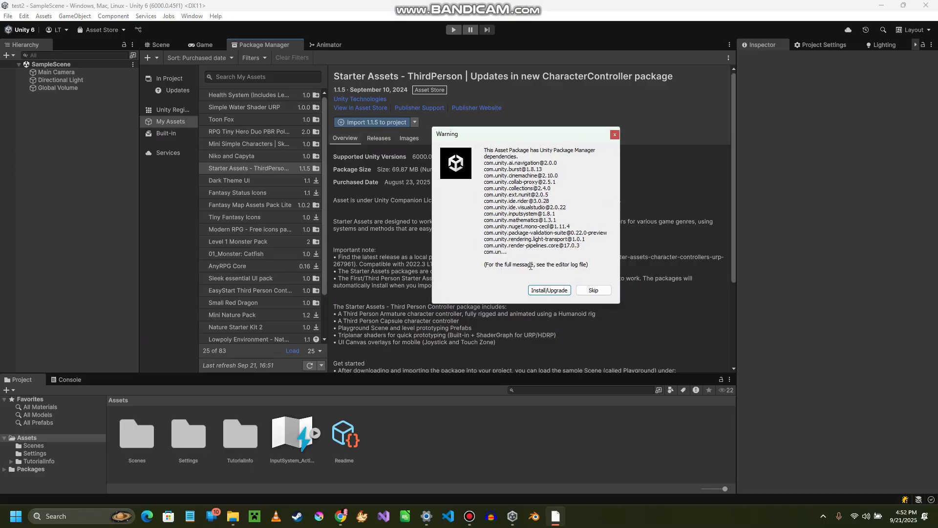
{"action": "left_click", "coordinate": [541, 290]}
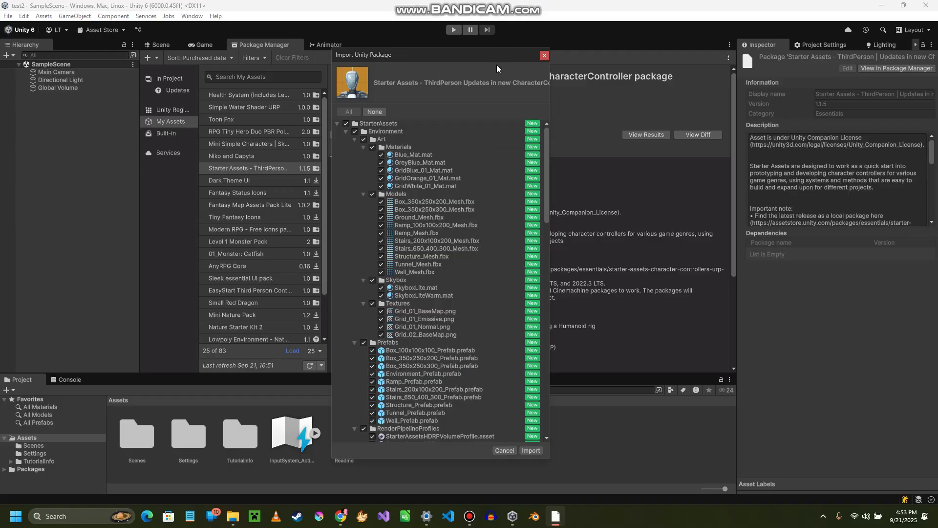
- Review the StarterAssets package contents and import all of its files into the project
{"action": "mouse_move", "coordinate": [411, 58]}
{"action": "left_mouse_down"}
{"action": "mouse_move", "coordinate": [462, 57]}
{"action": "mouse_move", "coordinate": [427, 87]}
{"action": "mouse_move", "coordinate": [444, 60]}
{"action": "mouse_move", "coordinate": [426, 51]}
{"action": "left_mouse_up"}
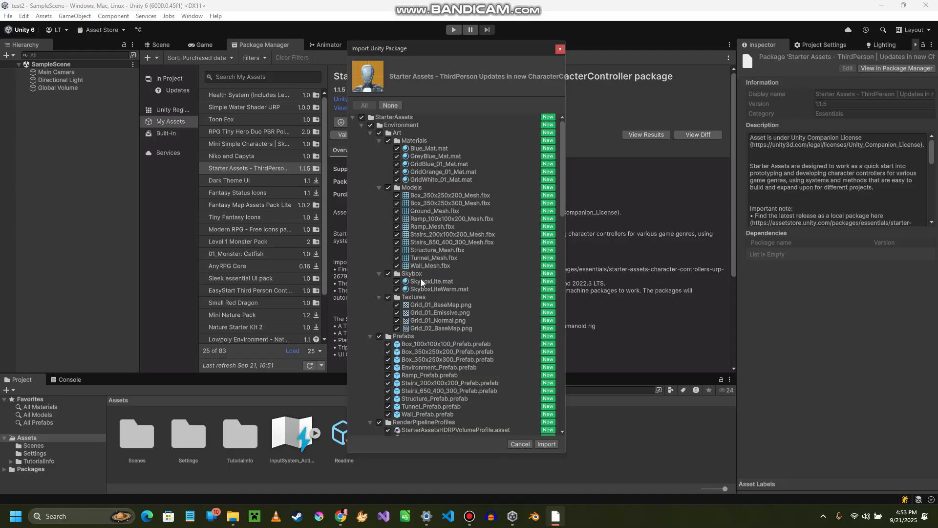
{"action": "left_click_drag", "start_coordinate": [563, 143], "coordinate": [567, 379]}
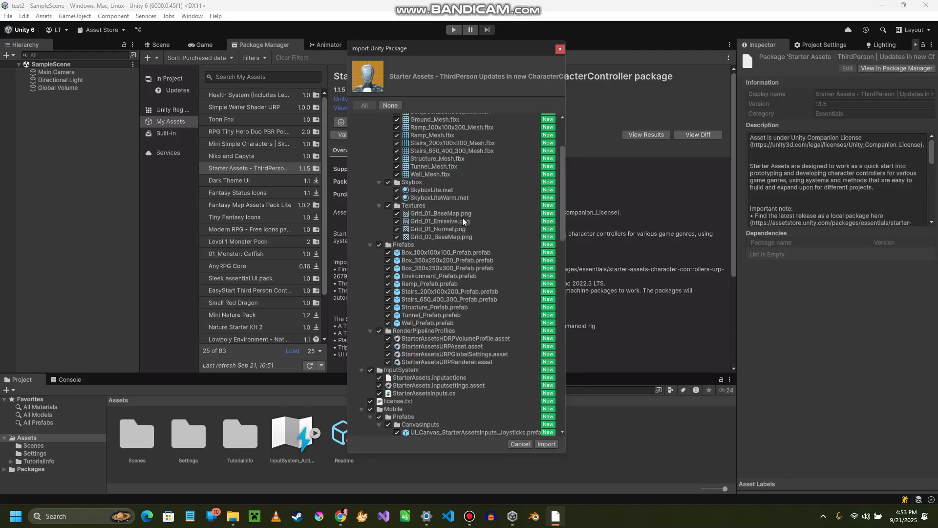
{"action": "left_click", "coordinate": [546, 444]}
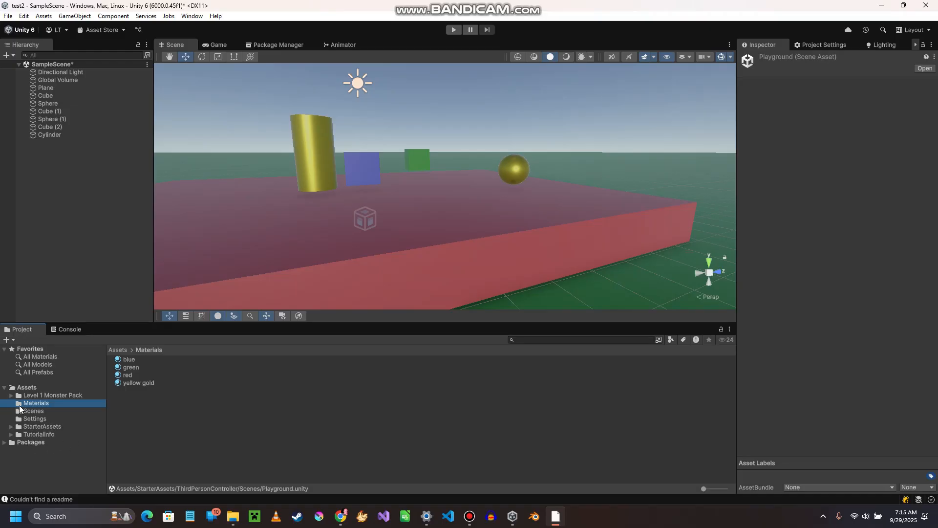
- Open the Playground scene from the StarterAssets ThirdPersonController Scenes folder and enlarge the project's asset icons
{"action": "left_click", "coordinate": [35, 427]}
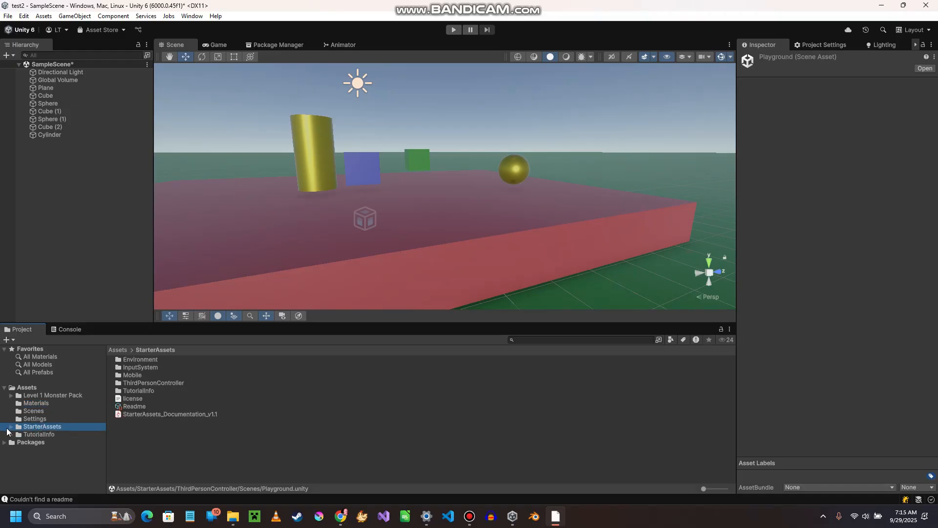
{"action": "left_click", "coordinate": [10, 427]}
{"action": "left_click", "coordinate": [19, 458]}
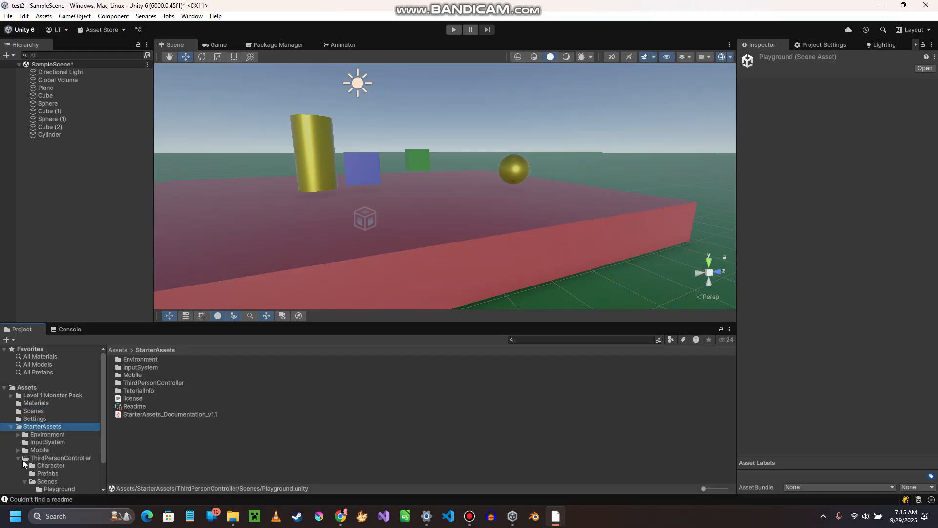
{"action": "scroll", "coordinate": [26, 442], "scroll_direction": "down", "scroll_amount": 2}
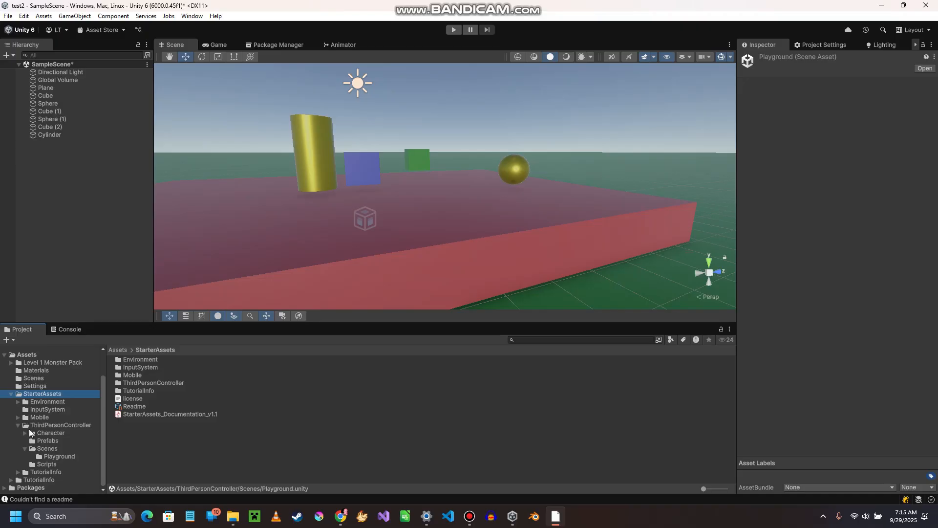
{"action": "left_click", "coordinate": [45, 425]}
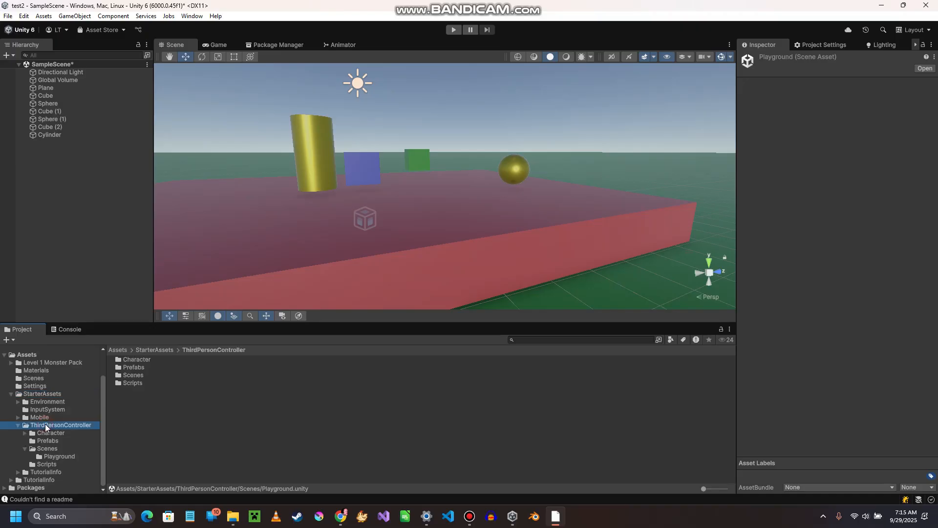
{"action": "left_click", "coordinate": [45, 449]}
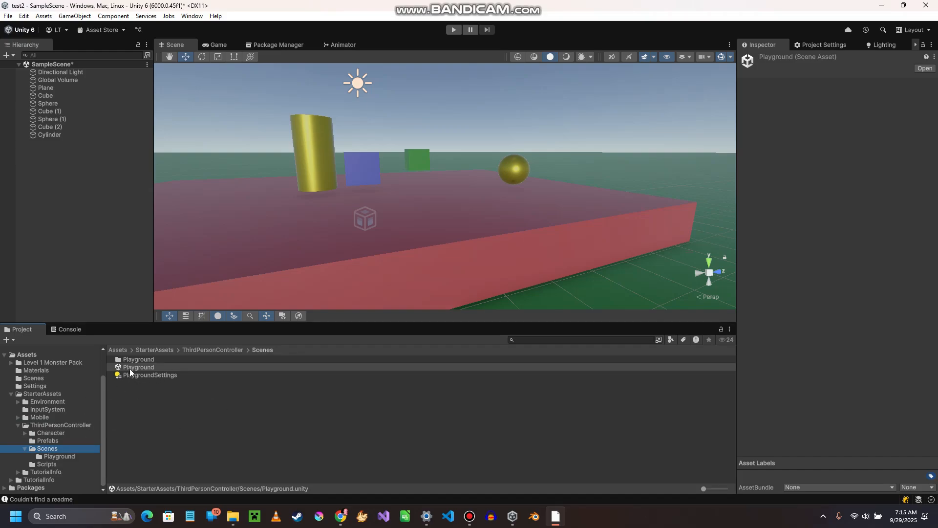
{"action": "left_click", "coordinate": [135, 370]}
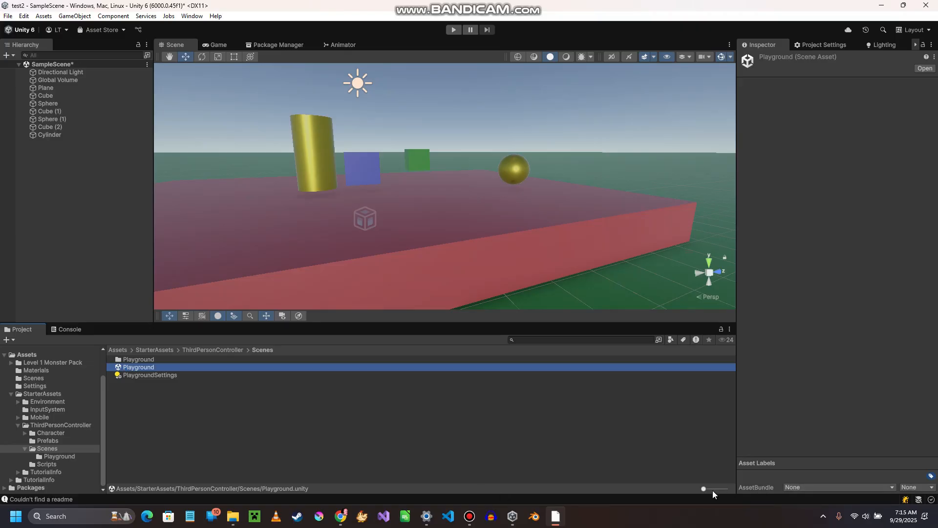
{"action": "left_click_drag", "start_coordinate": [713, 490], "coordinate": [715, 490]}
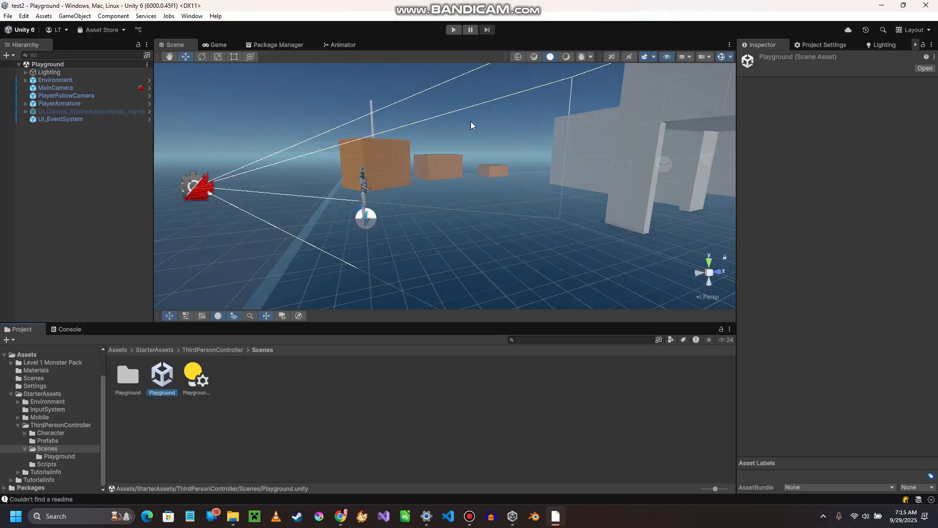
- Fly around the Playground scene to examine the player character and the surrounding environment from behind
{"action": "right_click_drag", "start_coordinate": [472, 126], "coordinate": [344, 238]}
{"action": "key", "text": "s"}
{"action": "key", "text": "a"}
{"action": "key", "text": "a"}
{"action": "key", "text": "d"}
{"action": "key", "text": "s"}
{"action": "key", "text": "d"}
{"action": "key", "text": "d"}
{"action": "key", "text": "d"}
{"action": "key", "text": "d"}
{"action": "key", "text": "d"}
{"action": "key", "text": "d"}
{"action": "key", "text": "w"}
{"action": "key", "text": "a"}
{"action": "key", "text": "a"}
{"action": "key", "text": "w"}
{"action": "right_click_drag", "start_coordinate": [403, 216], "coordinate": [523, 153]}
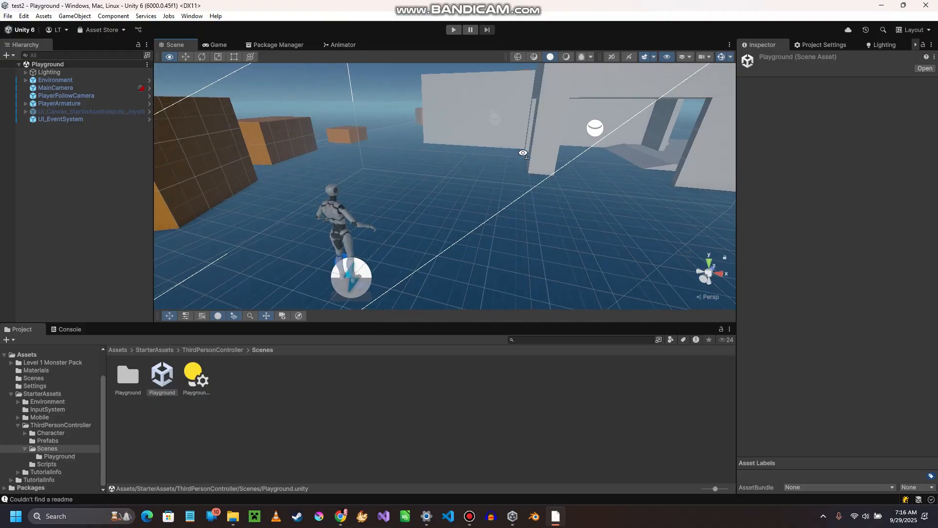
- Run the Playground scene in Play mode and test walking the character forward, backward and sideways
{"action": "left_click", "coordinate": [453, 30]}
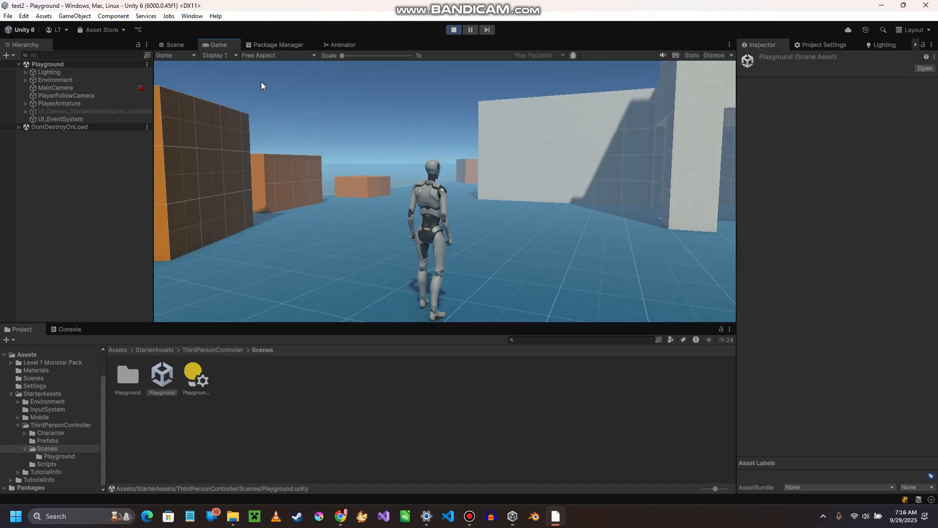
{"action": "key", "text": "d"}
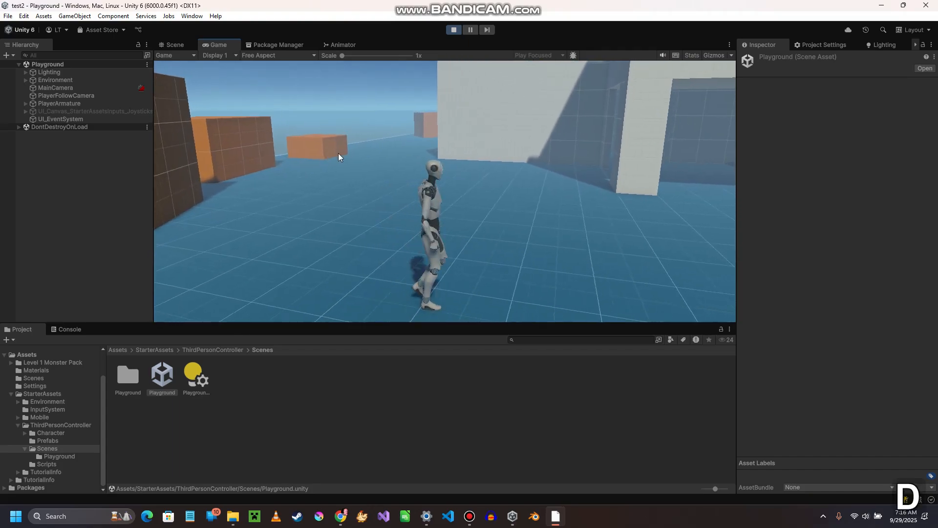
{"action": "key", "text": "a"}
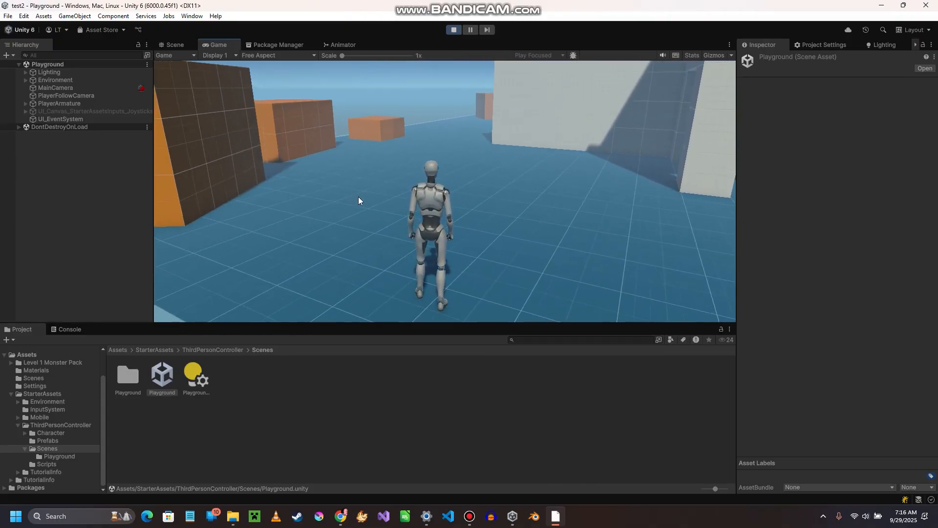
{"action": "key", "text": "w"}
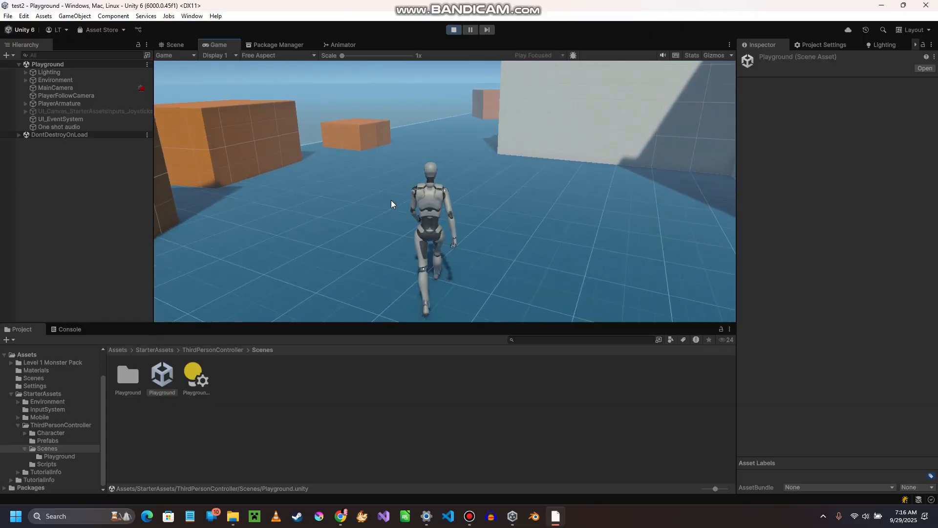
{"action": "key", "text": "s"}
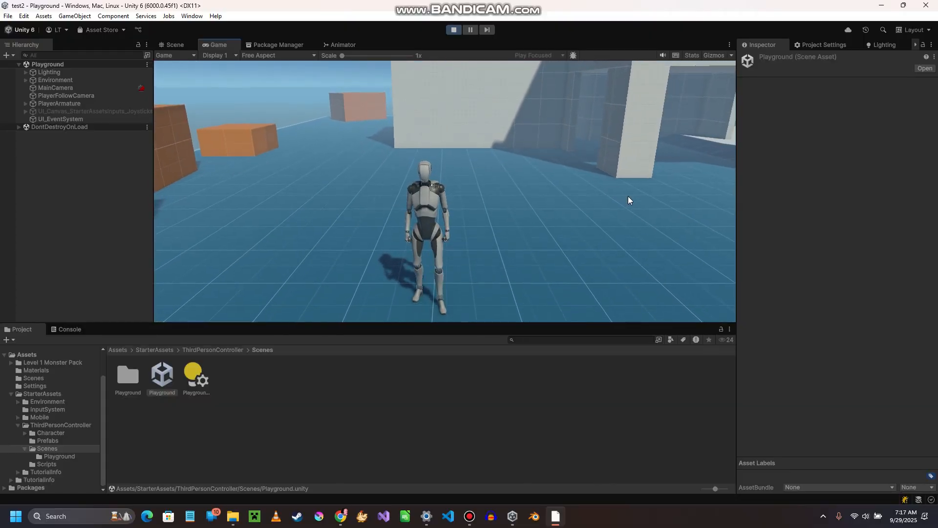
{"action": "key", "text": "w"}
{"action": "key", "text": "s"}
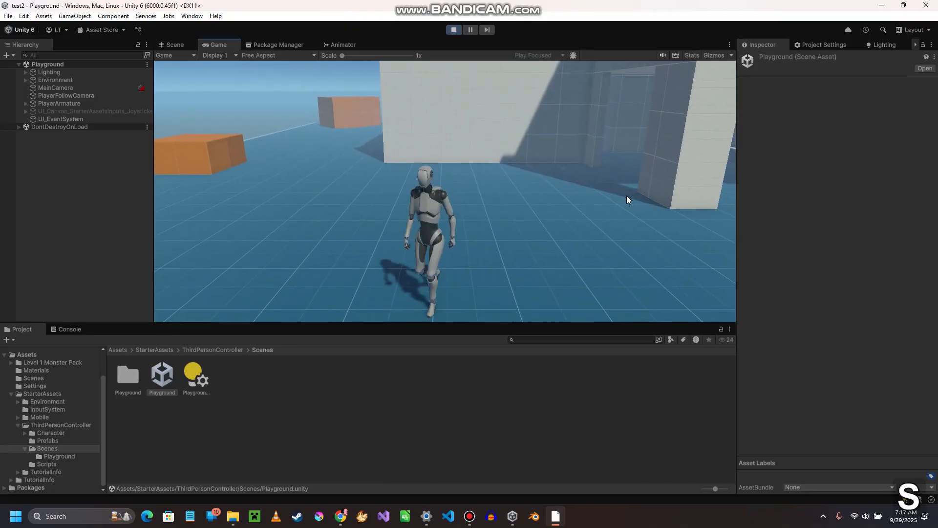
{"action": "key", "text": "a"}
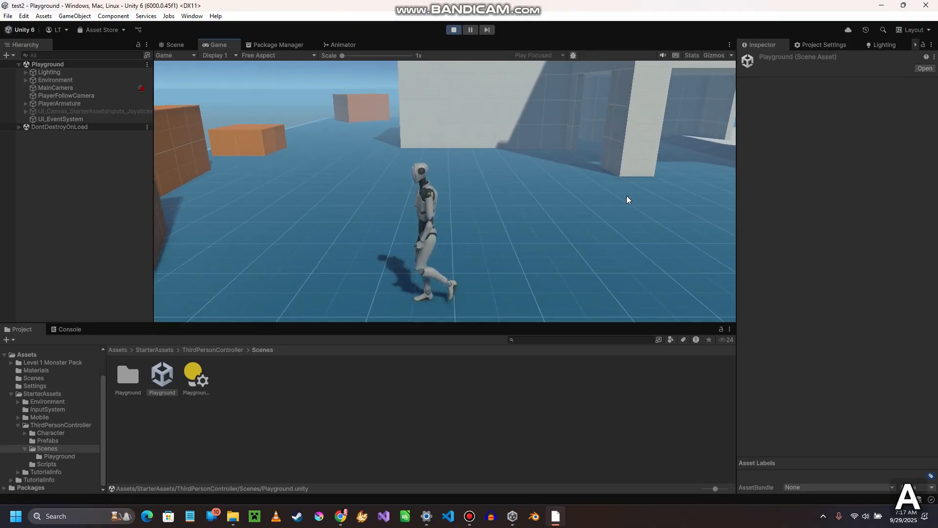
{"action": "key", "text": "d"}
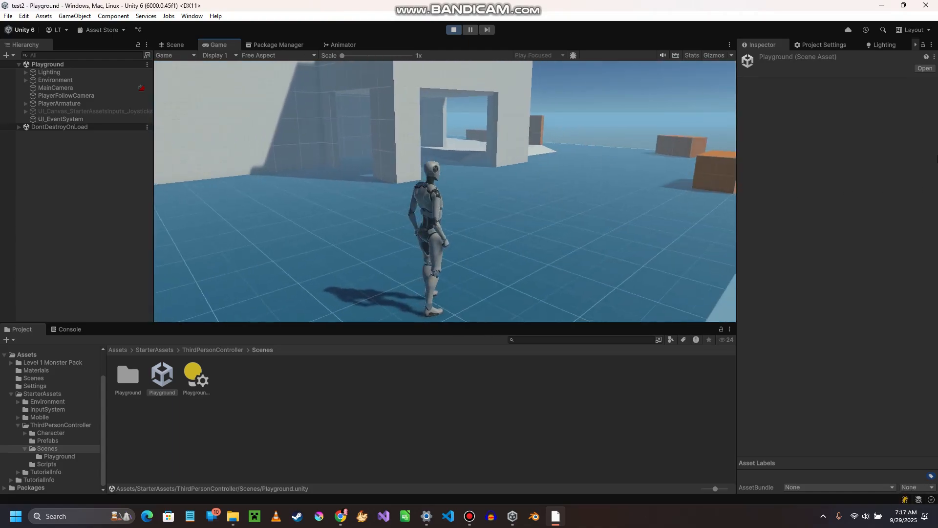
- Test the character's sprinting and jumping around the white structure and stairs, and exit Play mode
{"action": "key", "text": "w"}
{"action": "key", "text": "shift"}
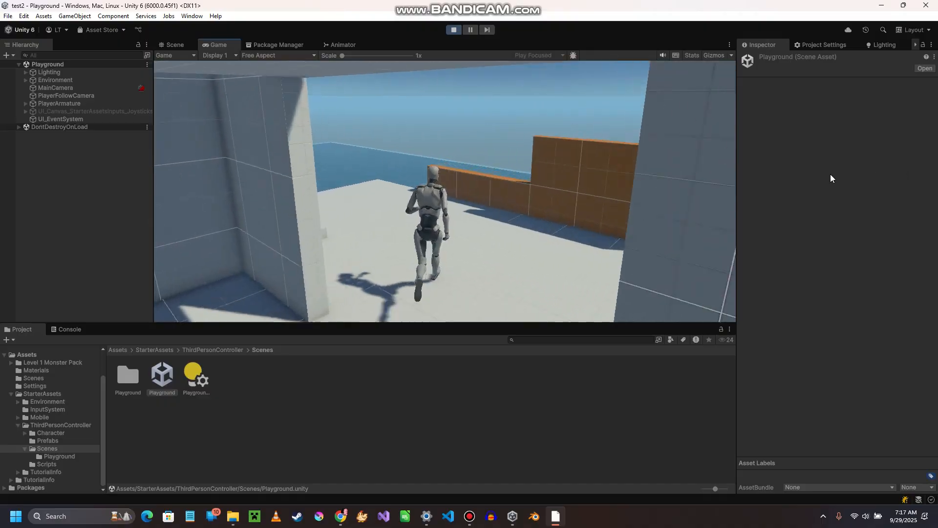
{"action": "key", "text": "shift+space"}
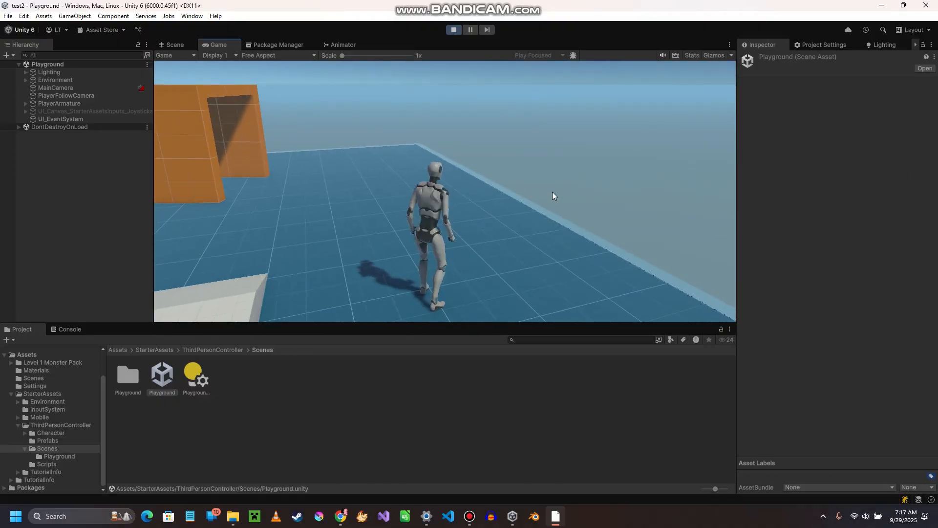
{"action": "key", "text": "d"}
{"action": "key", "text": "w"}
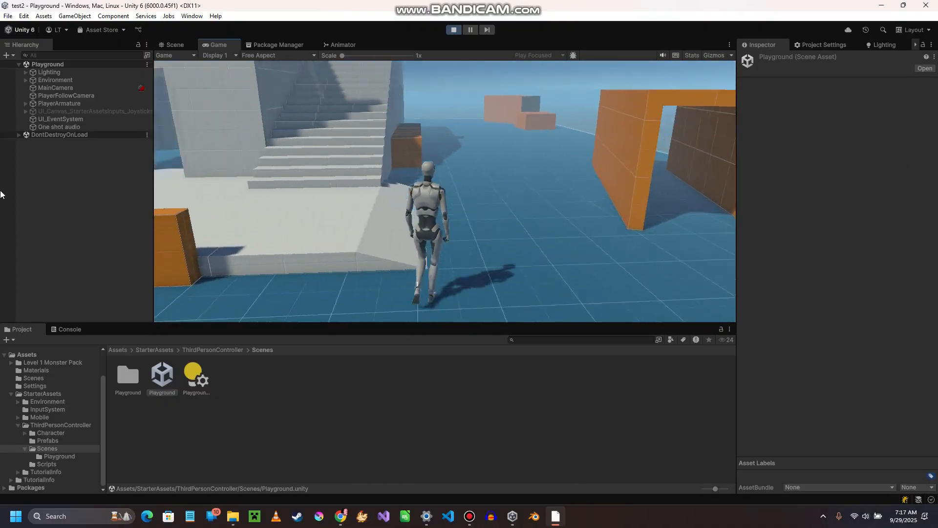
{"action": "key", "text": "w"}
{"action": "key", "text": "shift"}
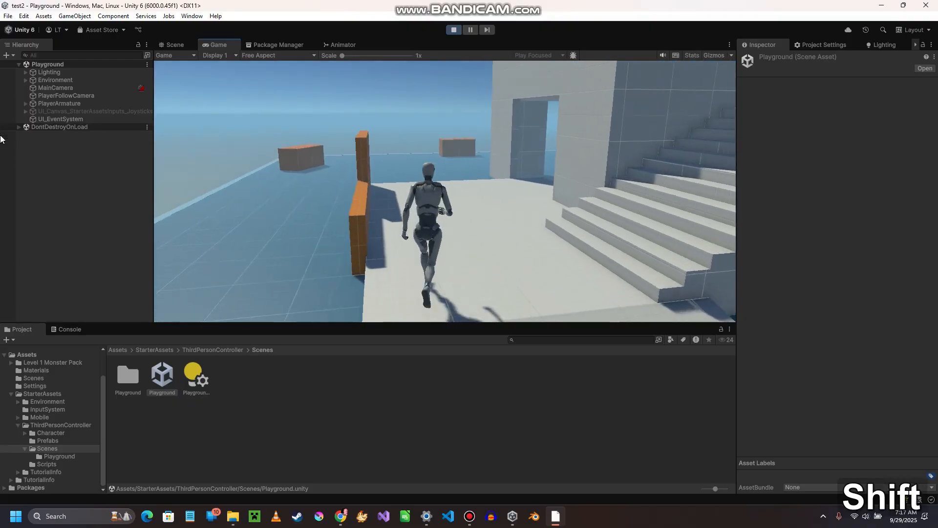
{"action": "key", "text": "a"}
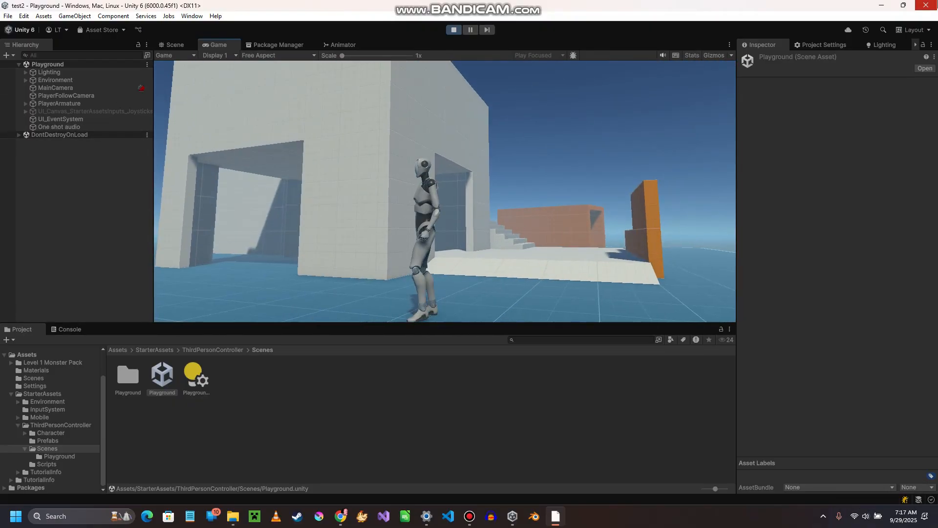
{"action": "key", "text": "d"}
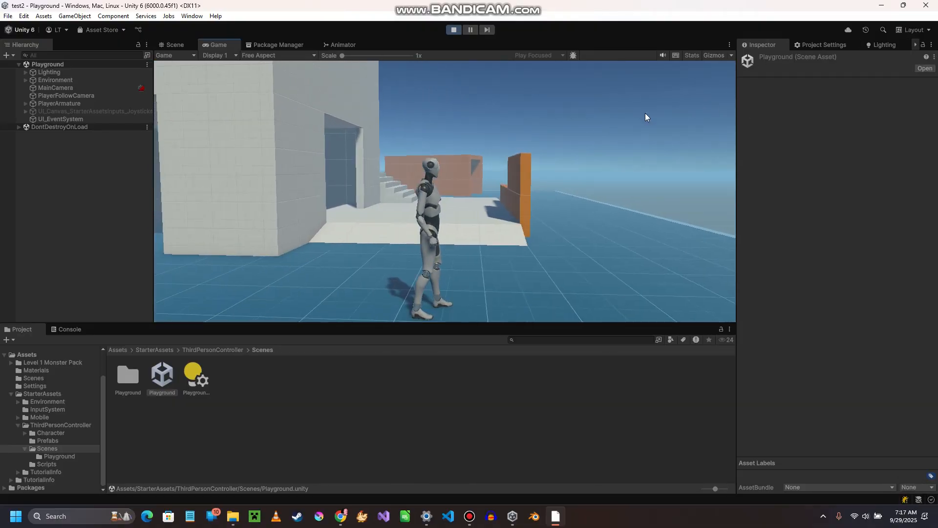
{"action": "key", "text": "ctrl"}
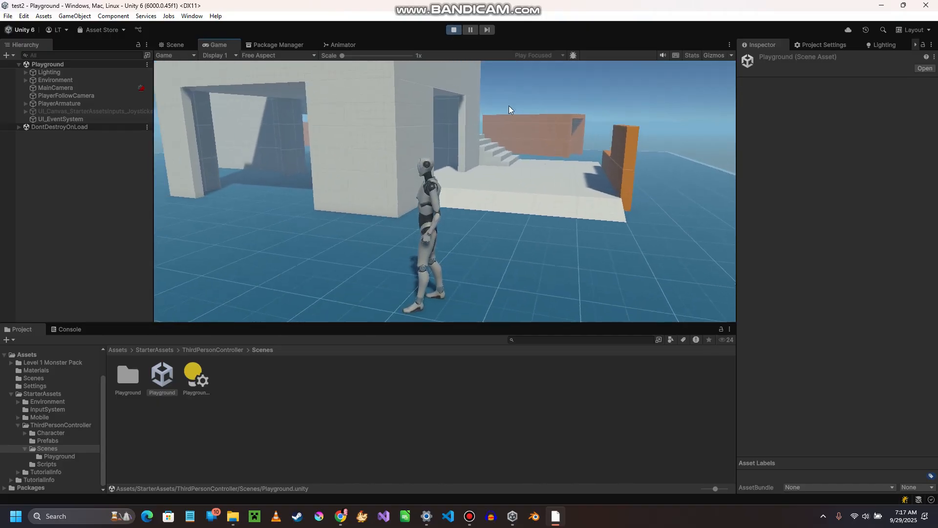
{"action": "left_click", "coordinate": [454, 30]}
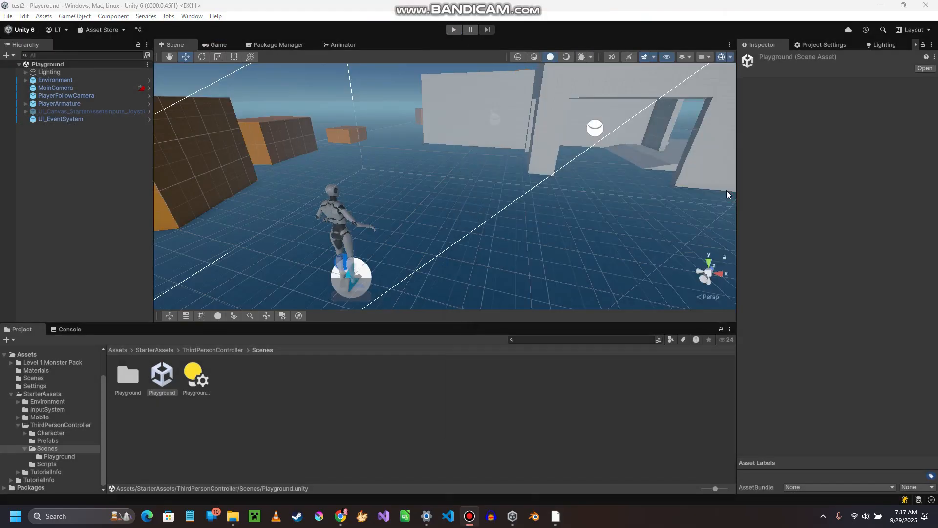
- Open SampleScene from the Assets Scenes folder and bring the empty green ground beside the red platform into view
{"action": "left_click", "coordinate": [29, 378]}
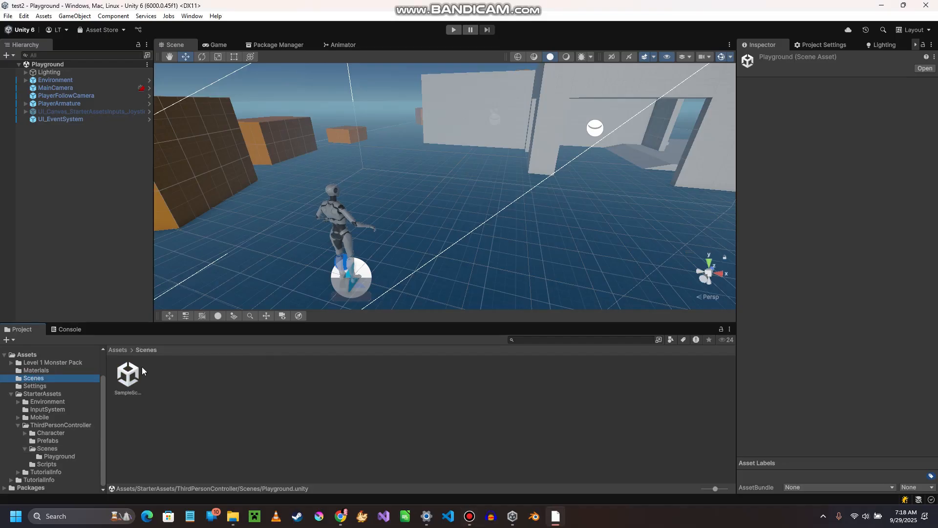
{"action": "double_click", "coordinate": [128, 376]}
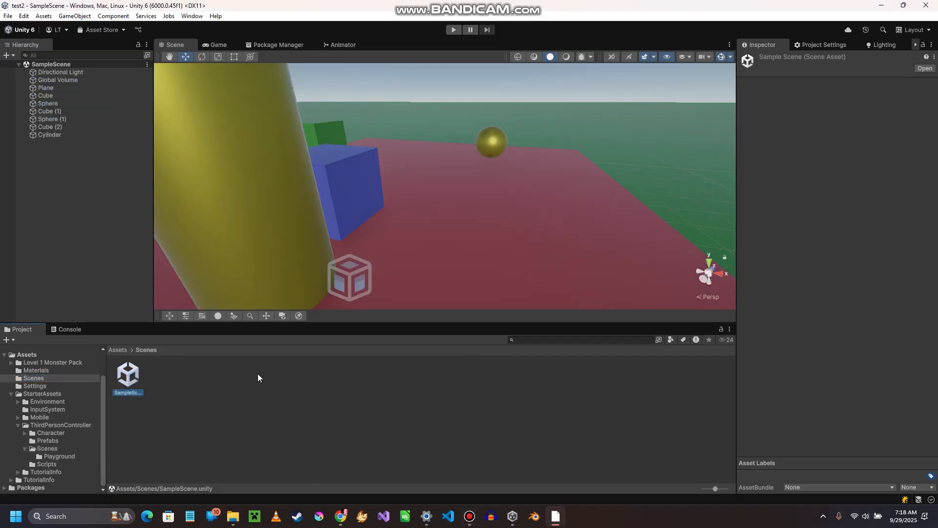
{"action": "right_click_drag", "start_coordinate": [539, 269], "coordinate": [571, 258]}
{"action": "key", "text": "s"}
{"action": "key", "text": "d"}
{"action": "key", "text": "d"}
{"action": "key", "text": "a"}
{"action": "right_click_drag", "start_coordinate": [532, 230], "coordinate": [472, 259]}
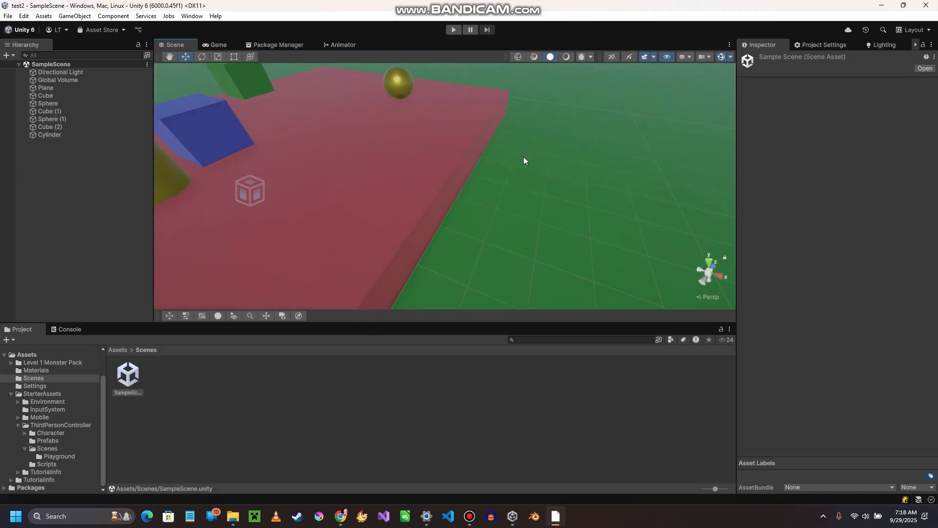
- Open the Prefabs folder of StarterAssets ThirdPersonController and show its assets as a list with full names
{"action": "left_click", "coordinate": [28, 393]}
{"action": "left_click", "coordinate": [36, 425]}
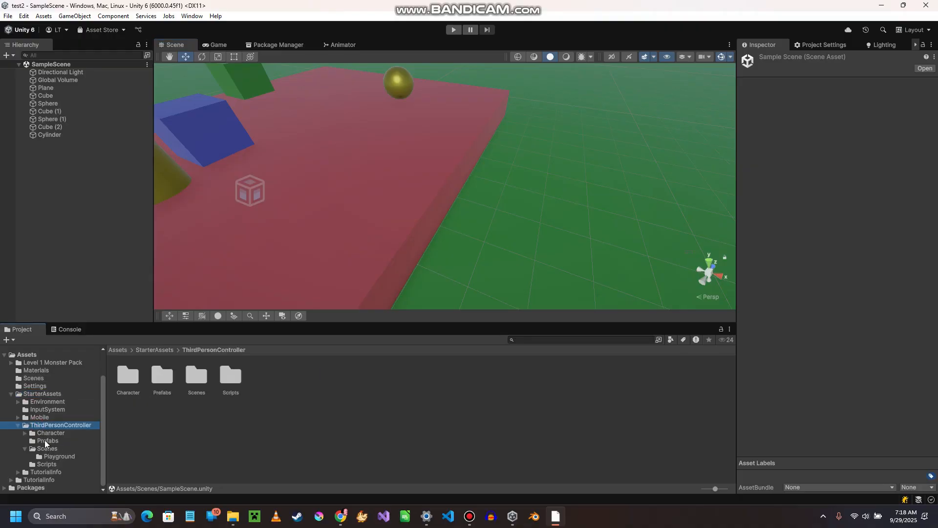
{"action": "left_click", "coordinate": [45, 440]}
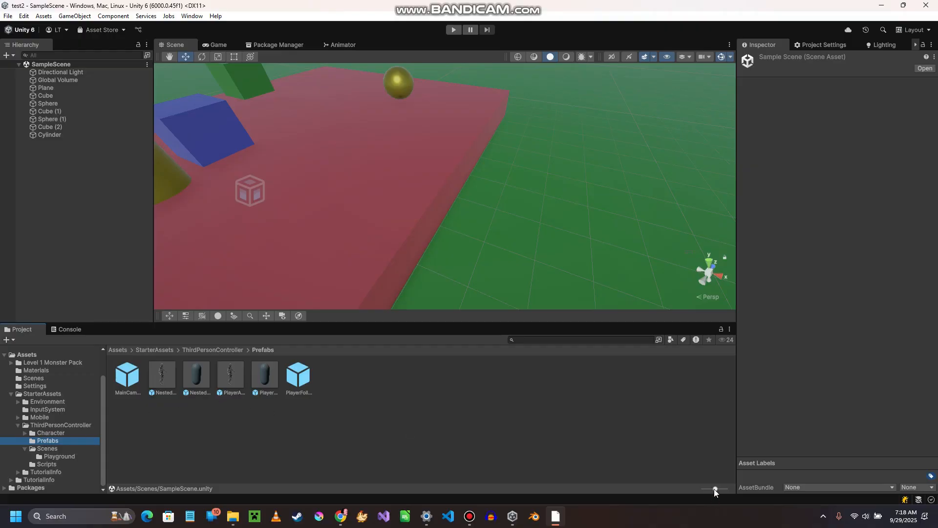
{"action": "left_click_drag", "start_coordinate": [714, 489], "coordinate": [696, 485]}
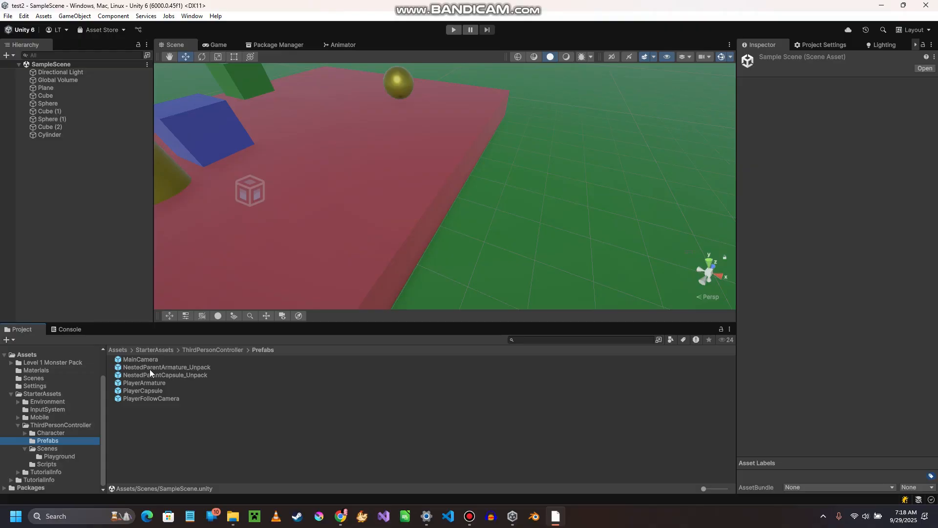
- Place the NestedParentArmature_Unpack prefab on the green ground beside the red platform and raise it to Y 1.116 so its feet clear the ground
{"action": "left_click", "coordinate": [164, 372]}
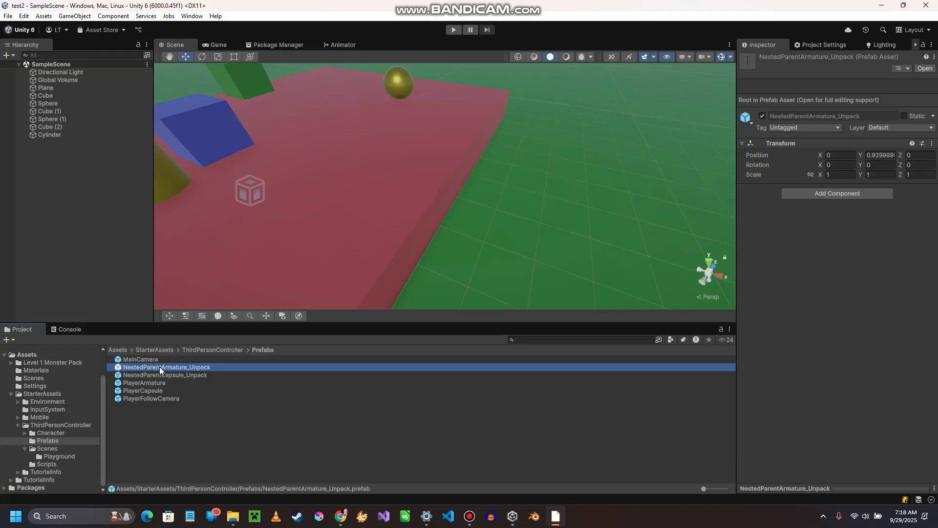
{"action": "left_click_drag", "start_coordinate": [159, 368], "coordinate": [540, 219]}
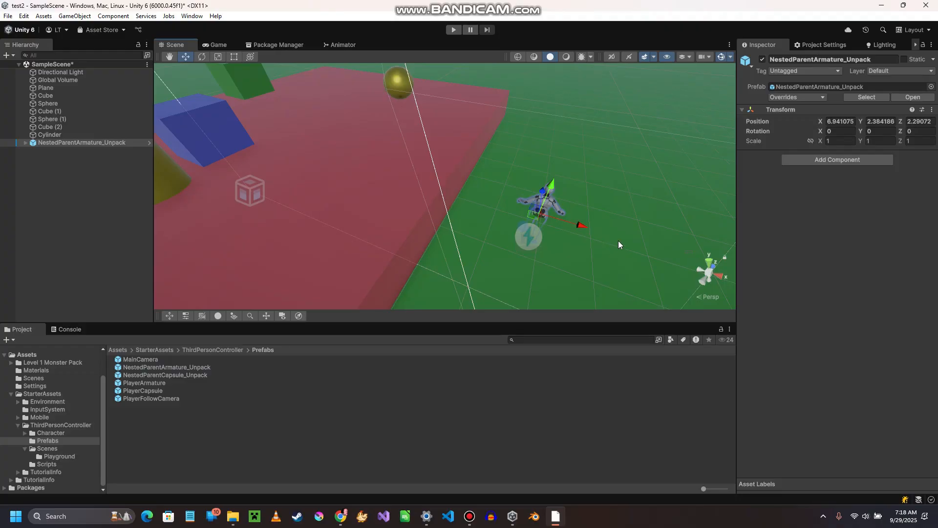
{"action": "key", "text": "d"}
{"action": "right_click_drag", "start_coordinate": [618, 240], "coordinate": [382, 199]}
{"action": "key", "text": "a"}
{"action": "key", "text": "d"}
{"action": "key", "text": "w"}
{"action": "key", "text": "a"}
{"action": "key", "text": "w"}
{"action": "key", "text": "w"}
{"action": "key", "text": "a"}
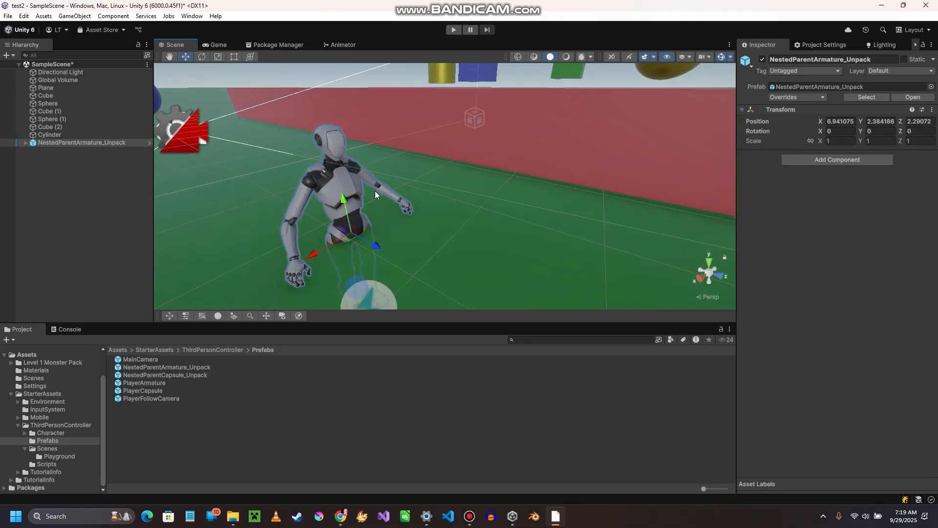
{"action": "left_click_drag", "start_coordinate": [344, 205], "coordinate": [315, 87]}
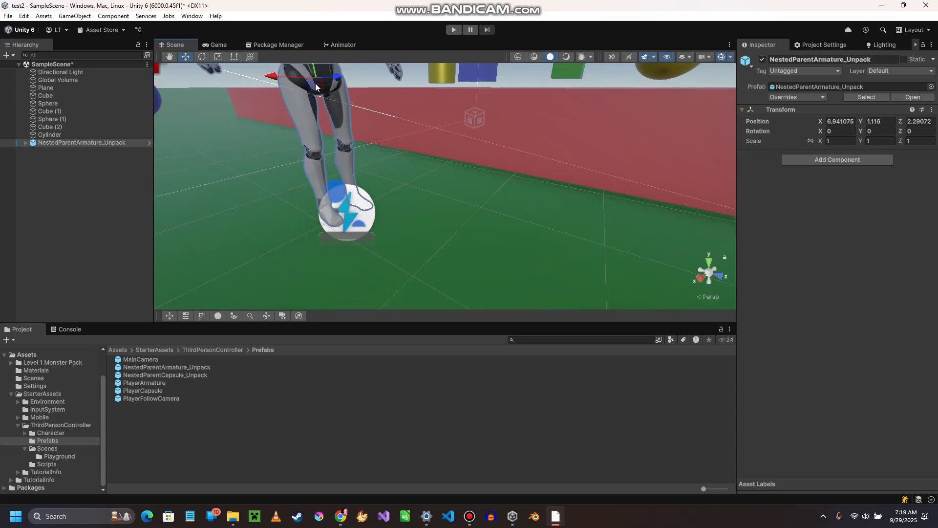
{"action": "key", "text": "s"}
{"action": "right_click_drag", "start_coordinate": [501, 196], "coordinate": [467, 101]}
{"action": "key", "text": "d"}
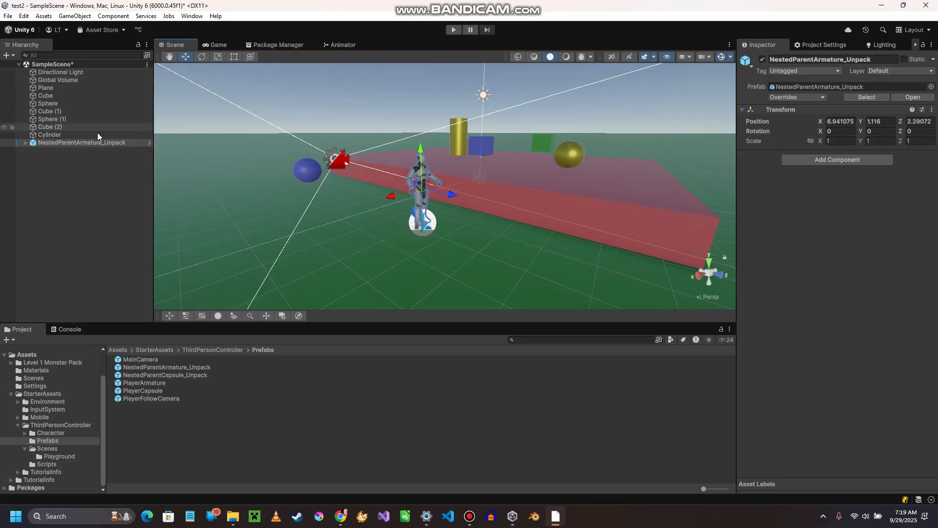
- Expand the armature prefab's child objects and run SampleScene in Play mode to test walking forward, backward and sideways
{"action": "left_click", "coordinate": [25, 143]}
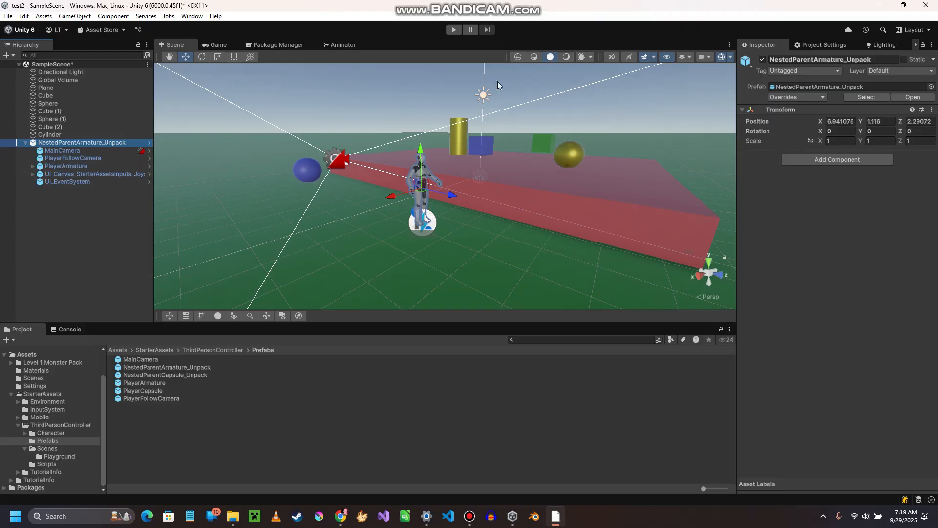
{"action": "left_click", "coordinate": [453, 29]}
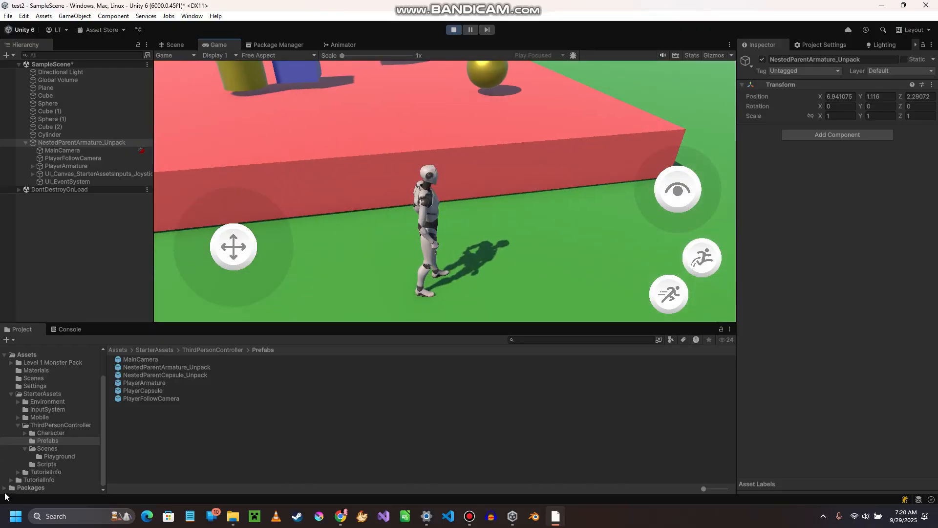
{"action": "key", "text": "w"}
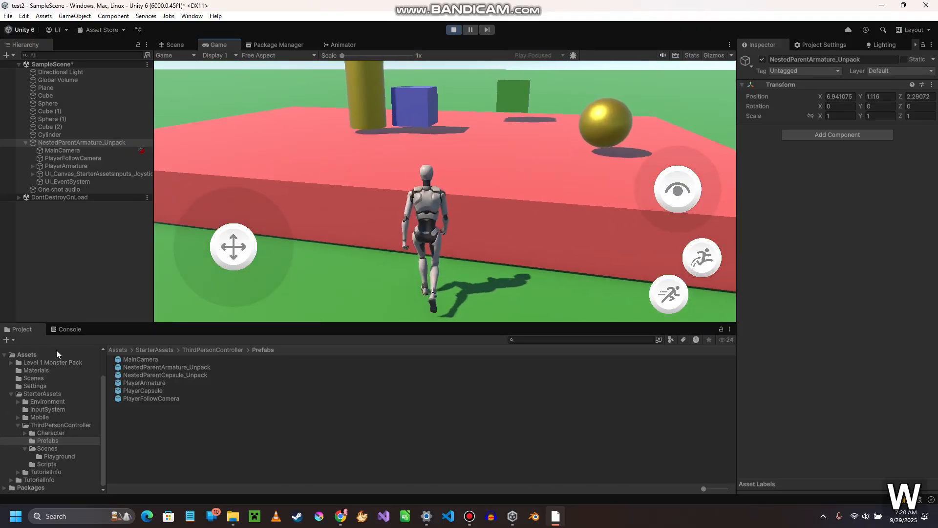
{"action": "key", "text": "s"}
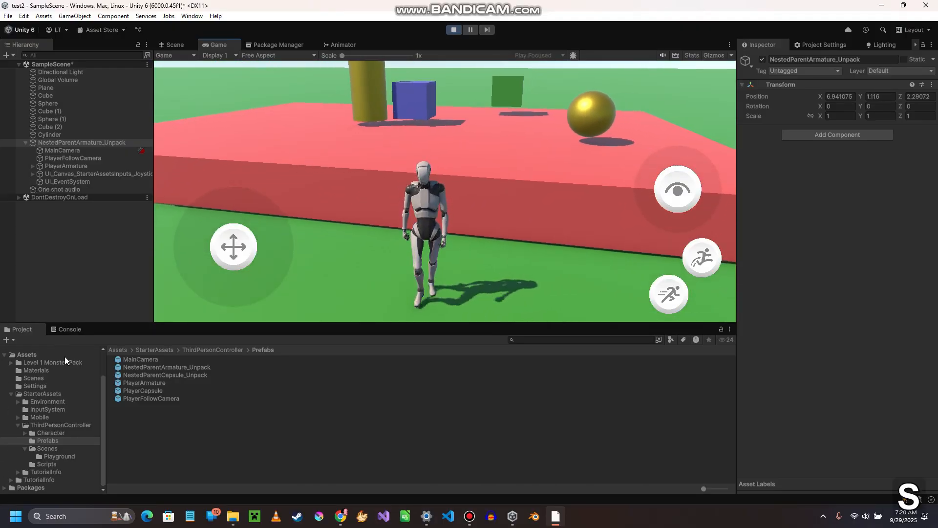
{"action": "key", "text": "a"}
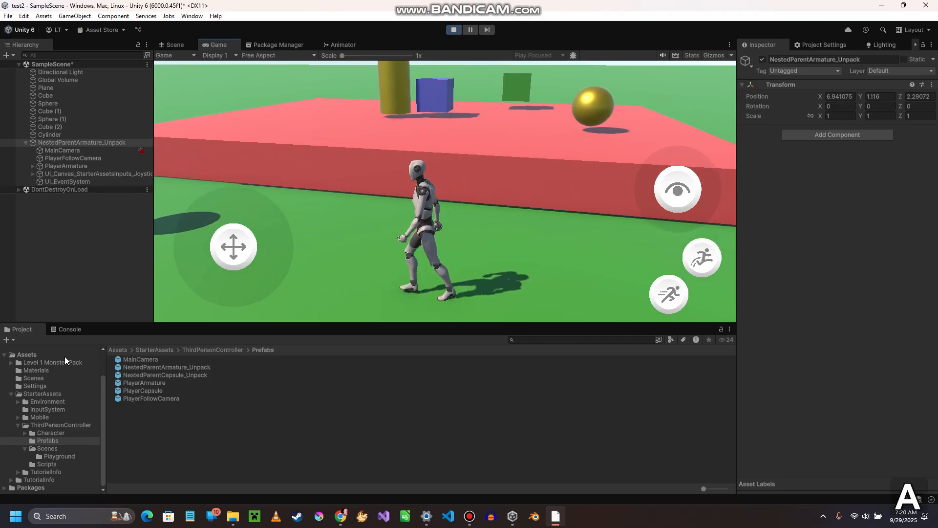
{"action": "key", "text": "d"}
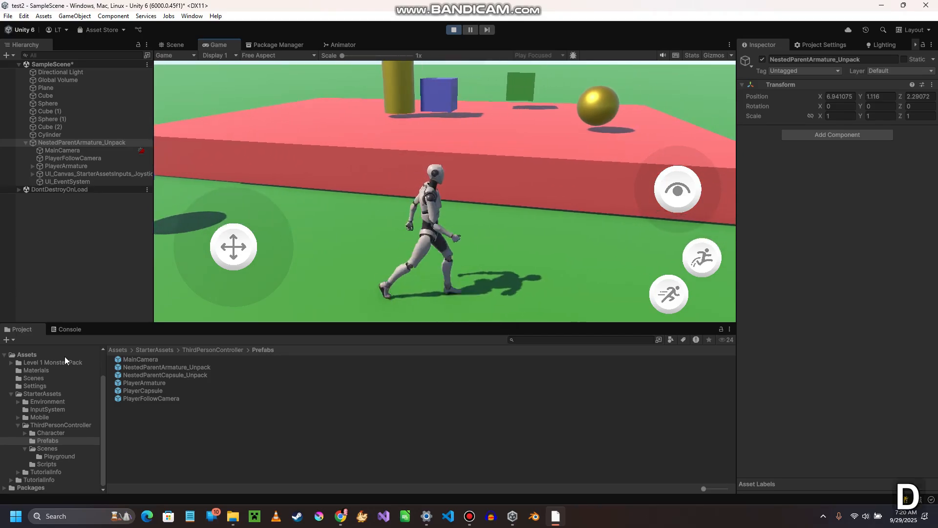
- Test jumping and sprinting by moving the armature character onto the red platform and up onto the blue cube
{"action": "key", "text": "w"}
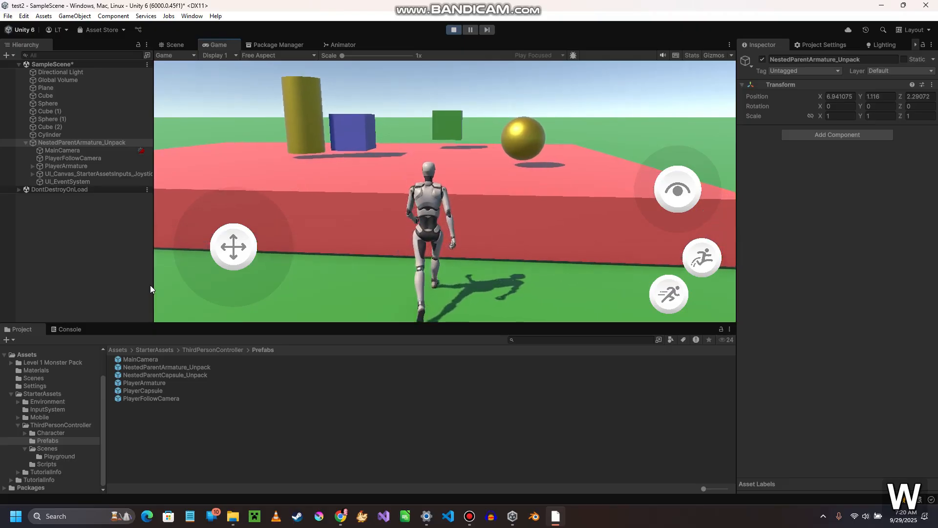
{"action": "key", "text": "space"}
{"action": "key", "text": "shift"}
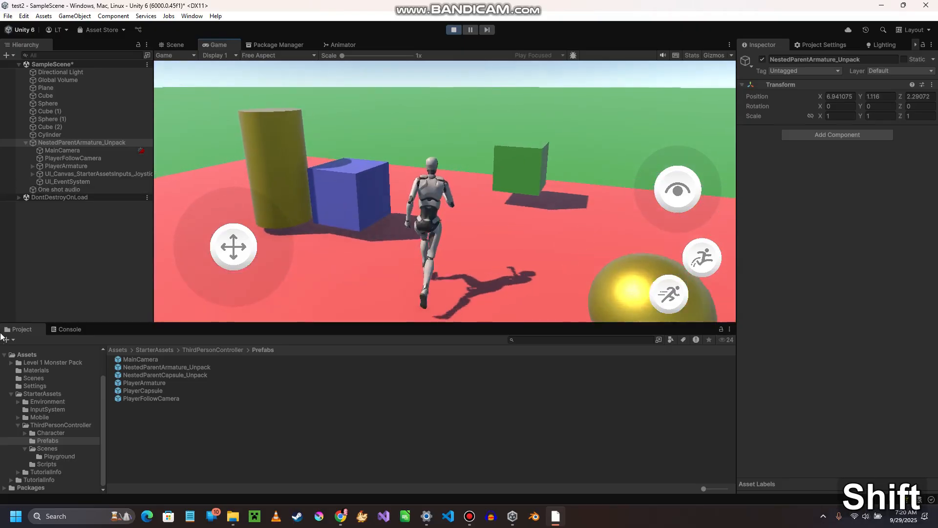
{"action": "key", "text": "a"}
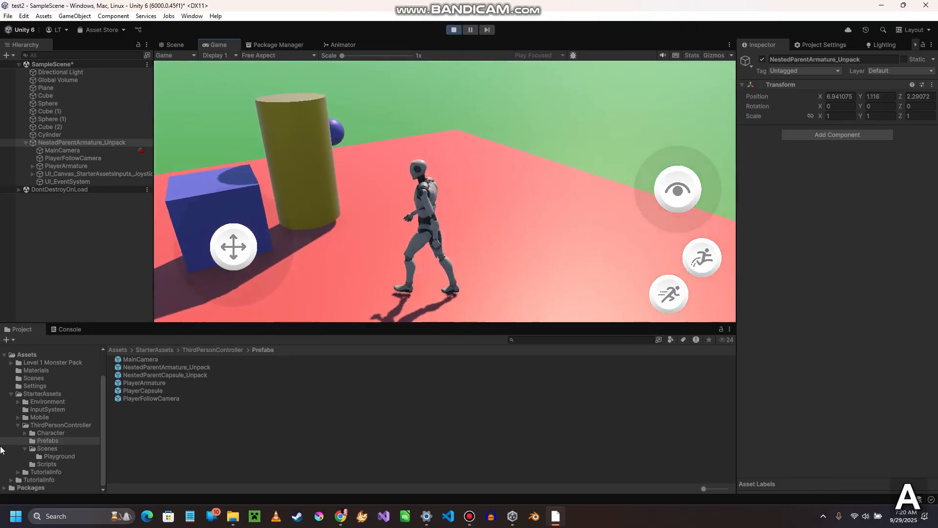
{"action": "key", "text": "w"}
{"action": "key", "text": "a"}
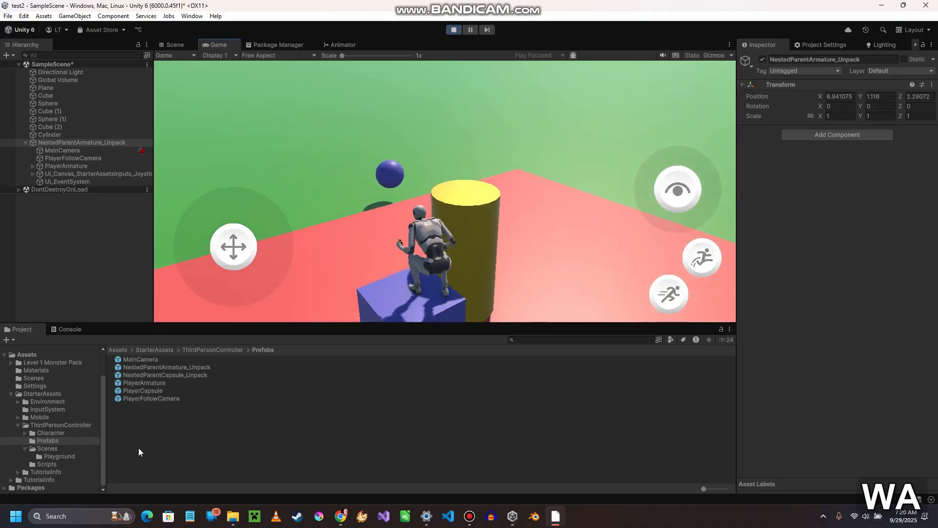
- Test further jumps with the armature character onto the yellow cylinder and the green cube, and exit Play mode
{"action": "key", "text": "space"}
{"action": "key", "text": "d"}
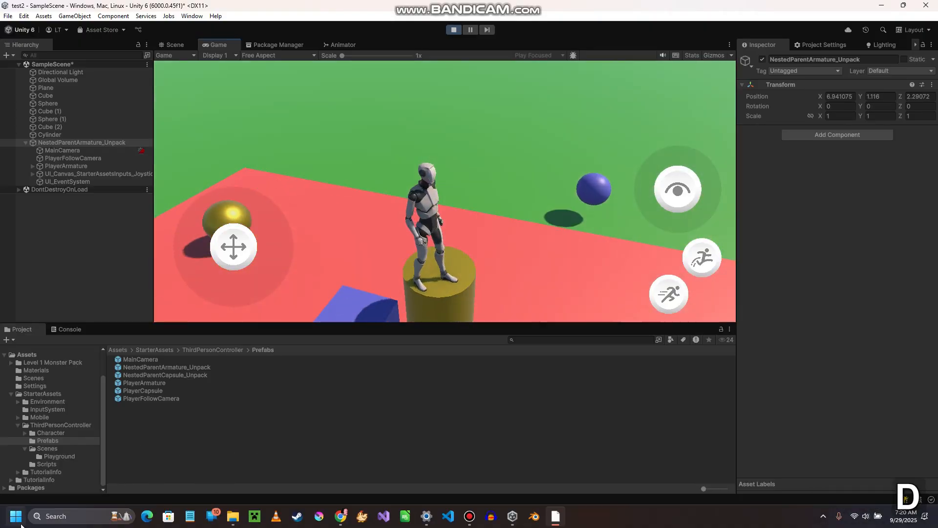
{"action": "key", "text": "w"}
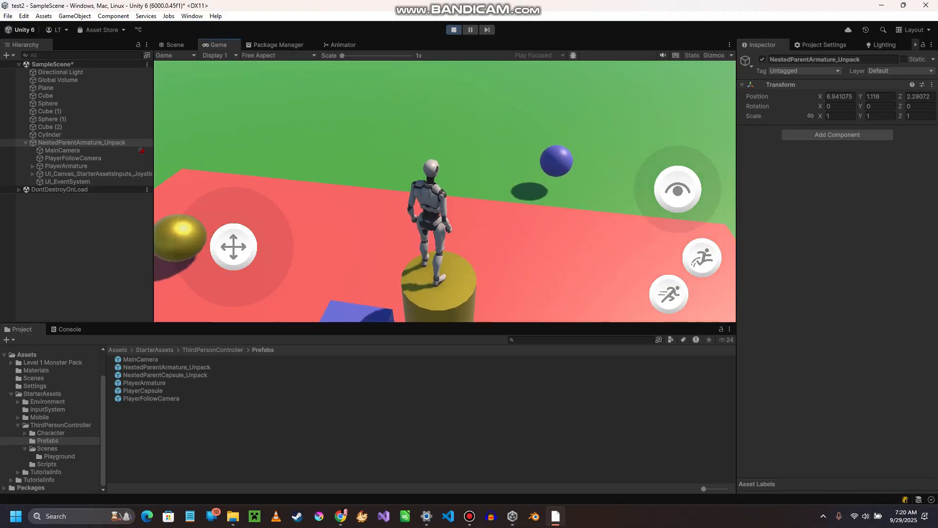
{"action": "key", "text": "a"}
{"action": "key", "text": "w"}
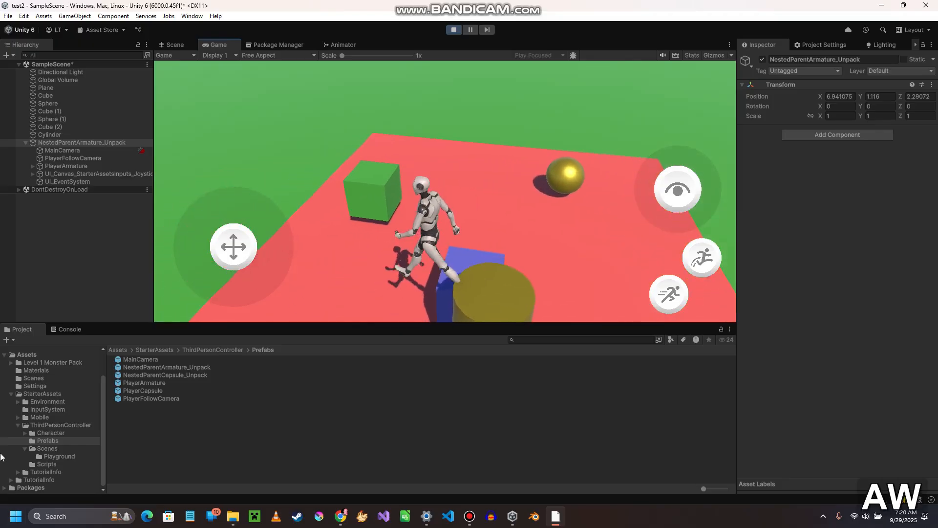
{"action": "key", "text": "a"}
{"action": "key", "text": "space"}
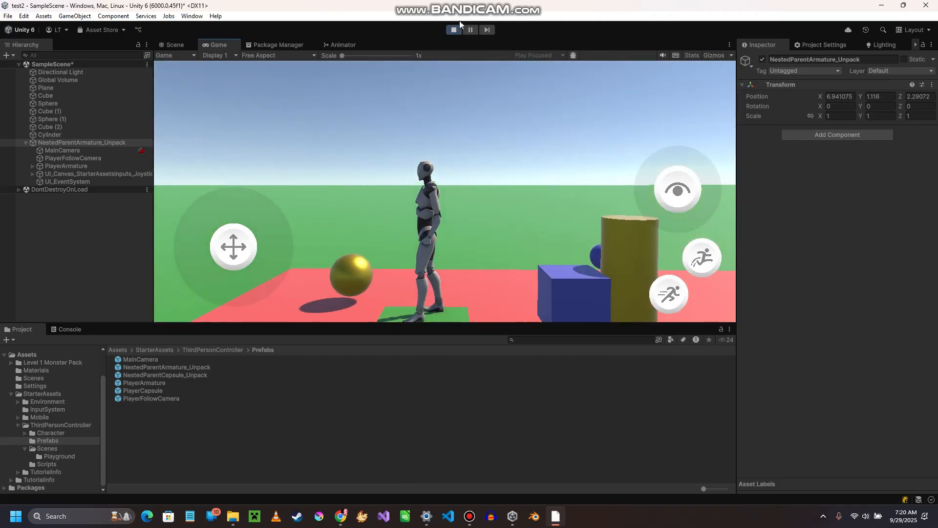
{"action": "left_click", "coordinate": [454, 30]}
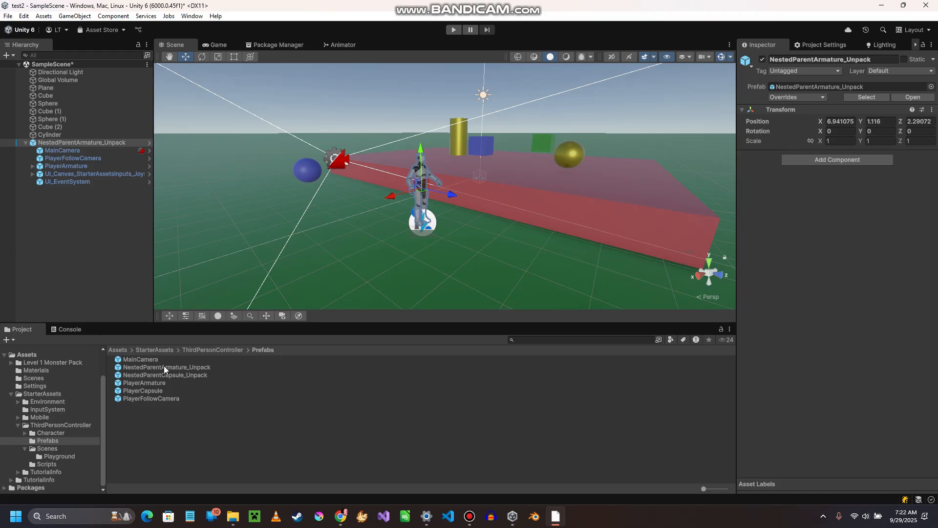
- Delete NestedParentArmature_Unpack from the scene and place the NestedParentCapsule_Unpack prefab on the green ground near the blue sphere instead
{"action": "left_click", "coordinate": [49, 143]}
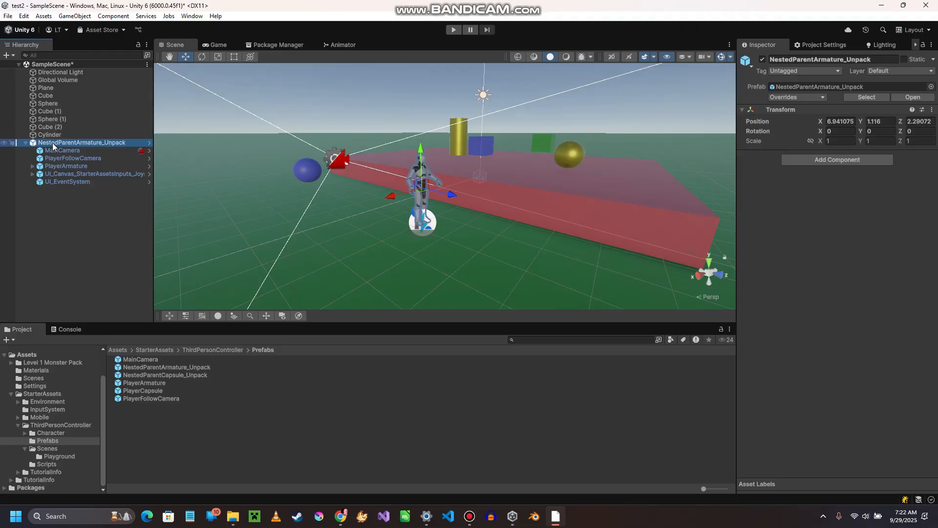
{"action": "key", "text": "Delete"}
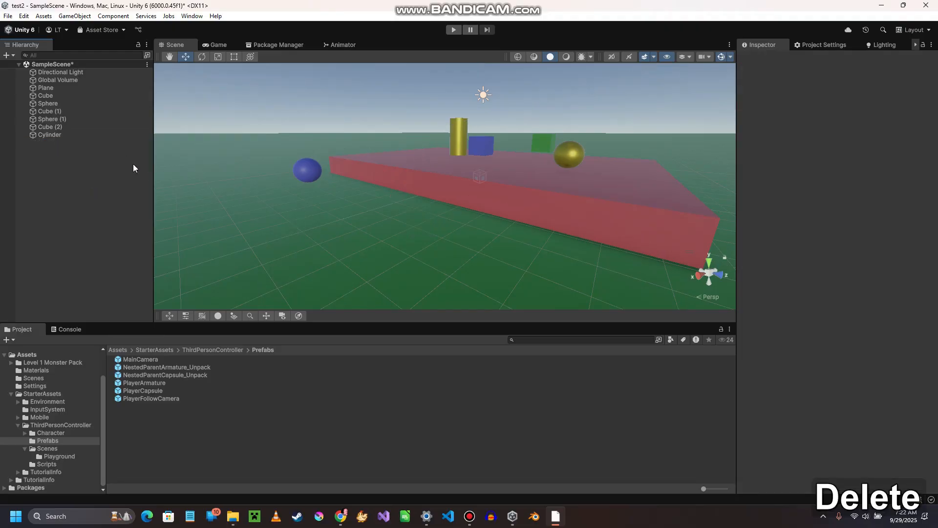
{"action": "left_click", "coordinate": [142, 375]}
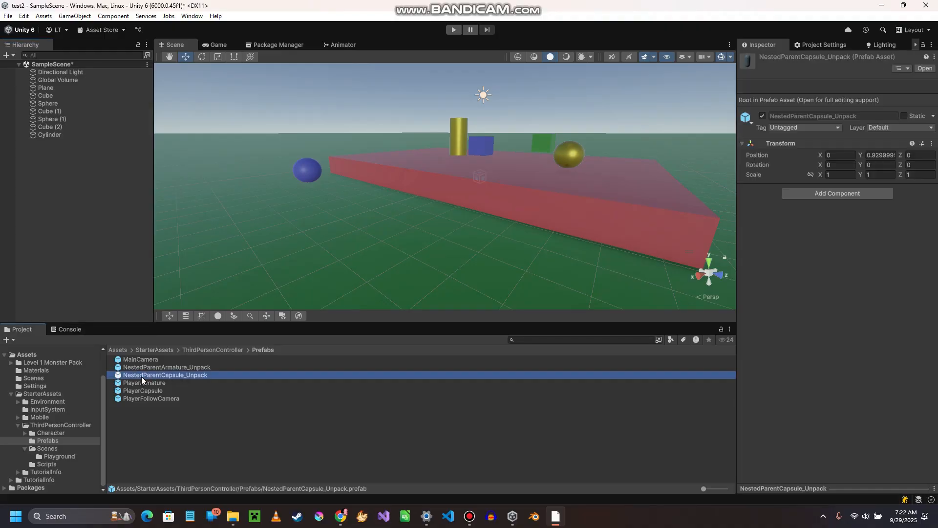
{"action": "left_click_drag", "start_coordinate": [141, 376], "coordinate": [345, 146]}
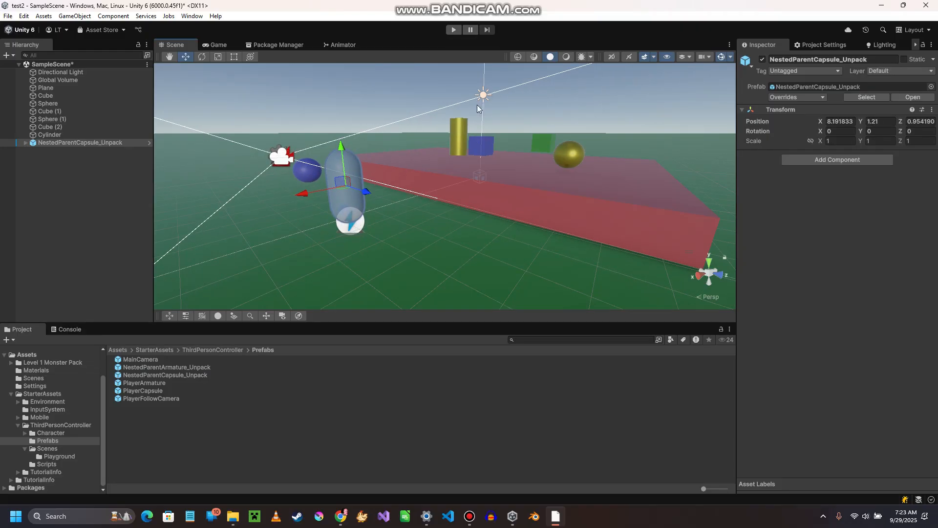
- Run SampleScene in Play mode, jump the capsule onto the red platform and walk it around the blue cube and yellow cylinder
{"action": "left_click", "coordinate": [453, 29]}
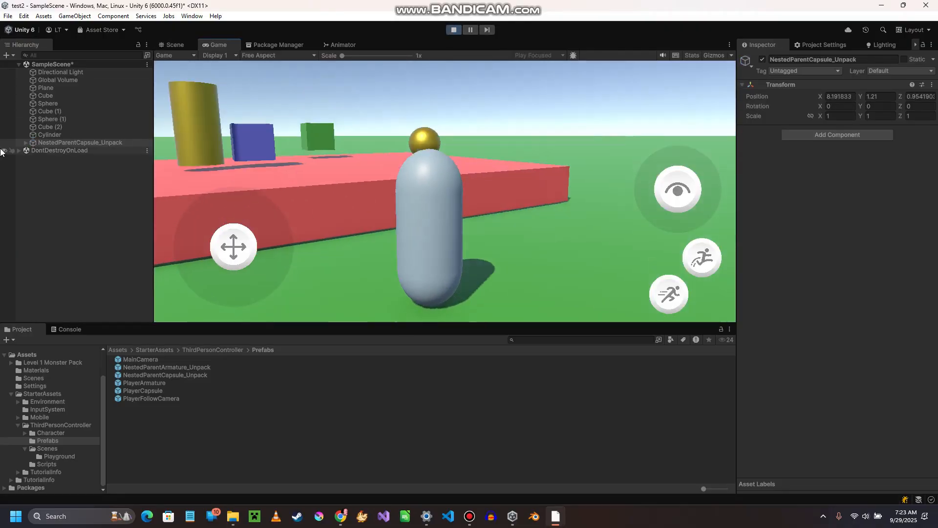
{"action": "key", "text": "w"}
{"action": "key", "text": "space"}
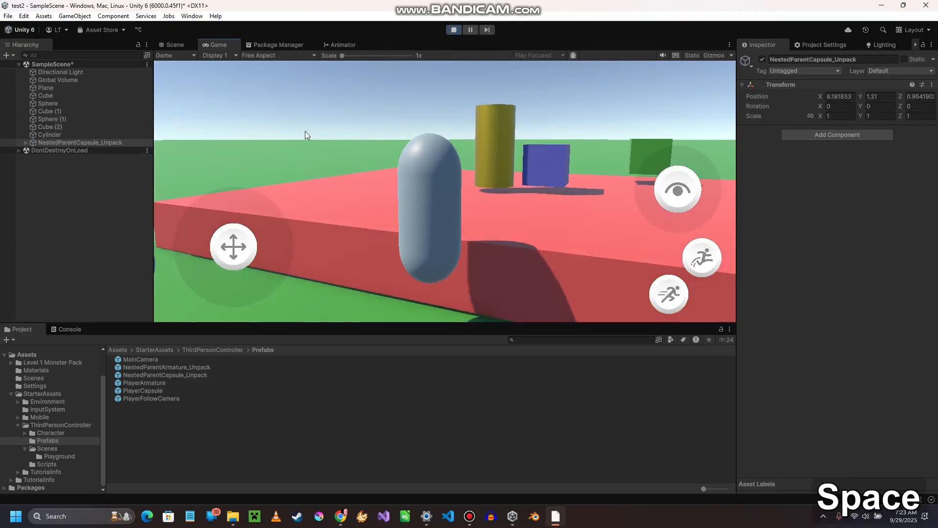
{"action": "key", "text": "w"}
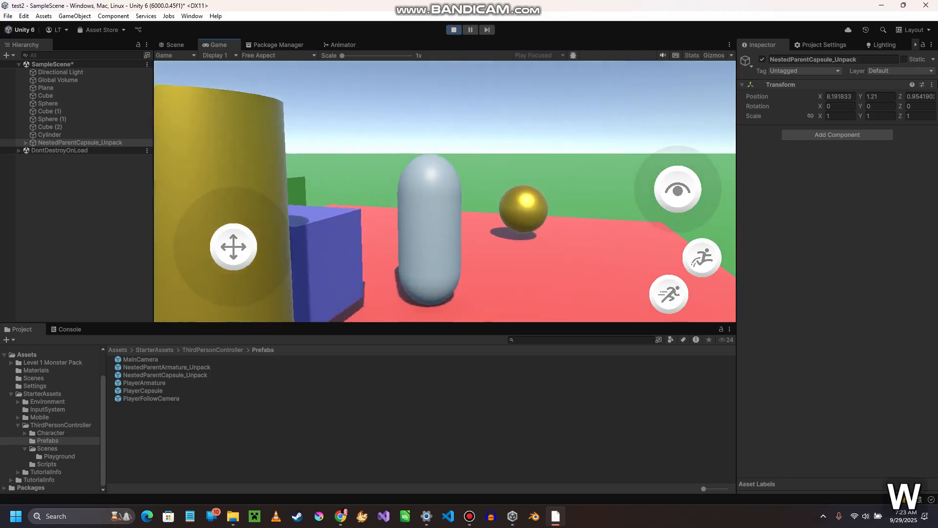
{"action": "key", "text": "a"}
{"action": "key", "text": "w"}
{"action": "key", "text": "a"}
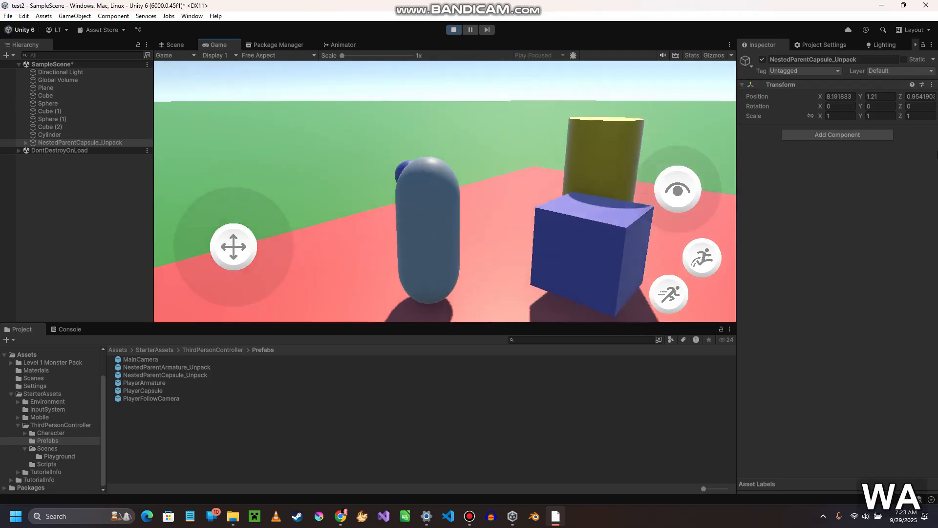
{"action": "key", "text": "w"}
{"action": "key", "text": "a"}
{"action": "key", "text": "w"}
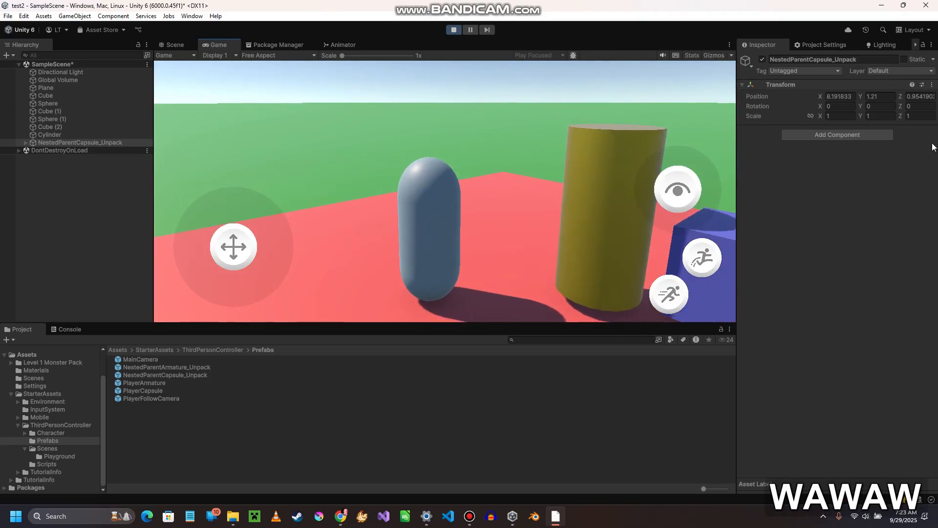
{"action": "key", "text": "d"}
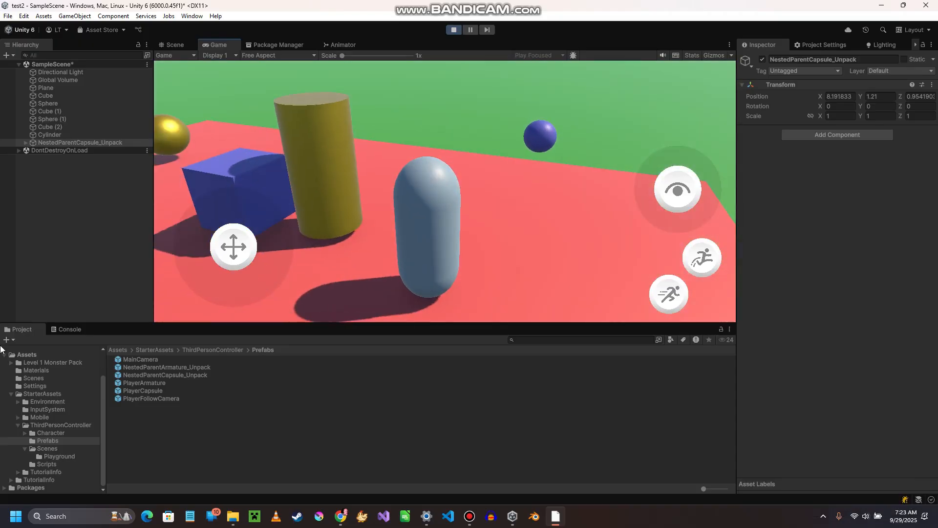
- Test jumping the capsule up onto the blue cube and from there toward the yellow cylinder
{"action": "key", "text": "w"}
{"action": "key", "text": "a"}
{"action": "key", "text": "space"}
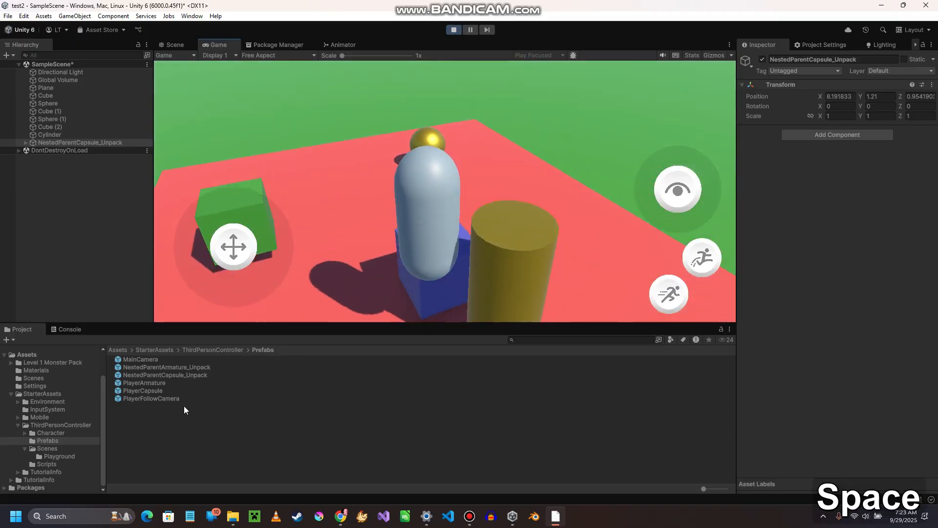
{"action": "key", "text": "w"}
{"action": "key", "text": "d"}
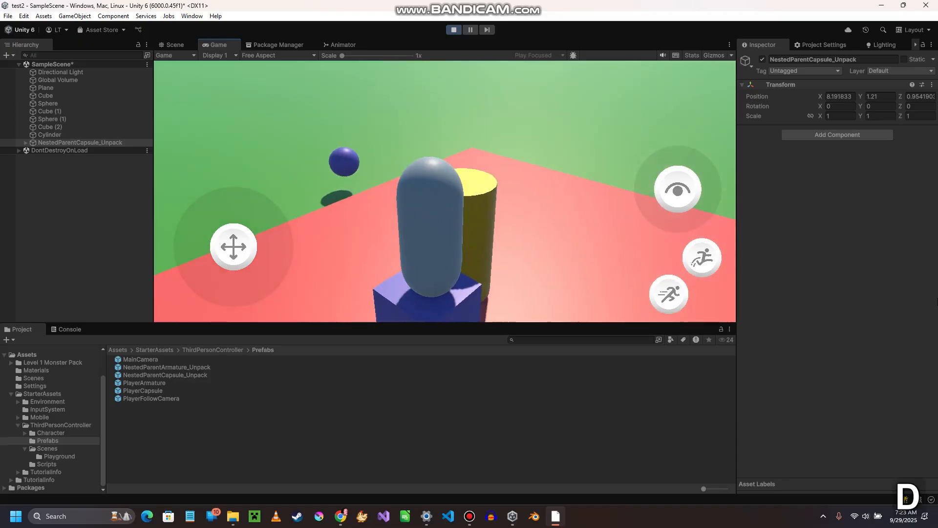
{"action": "key", "text": "w"}
{"action": "key", "text": "space"}
{"action": "key", "text": "w"}
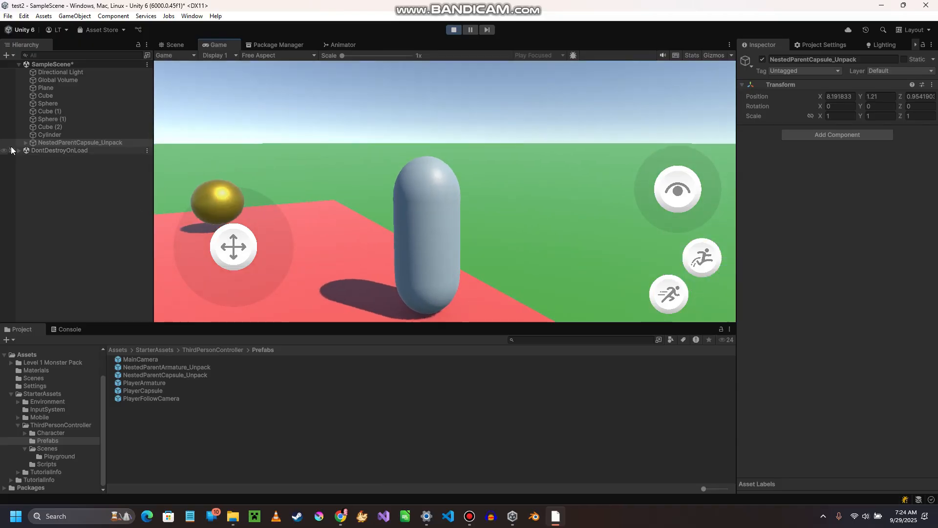
- Expand NestedParentCapsule_Unpack and examine its UI_Canvas_StarterAssetsInputs_Joysticks object and virtual controls, widening the Hierarchy to show full names
{"action": "left_click", "coordinate": [25, 143]}
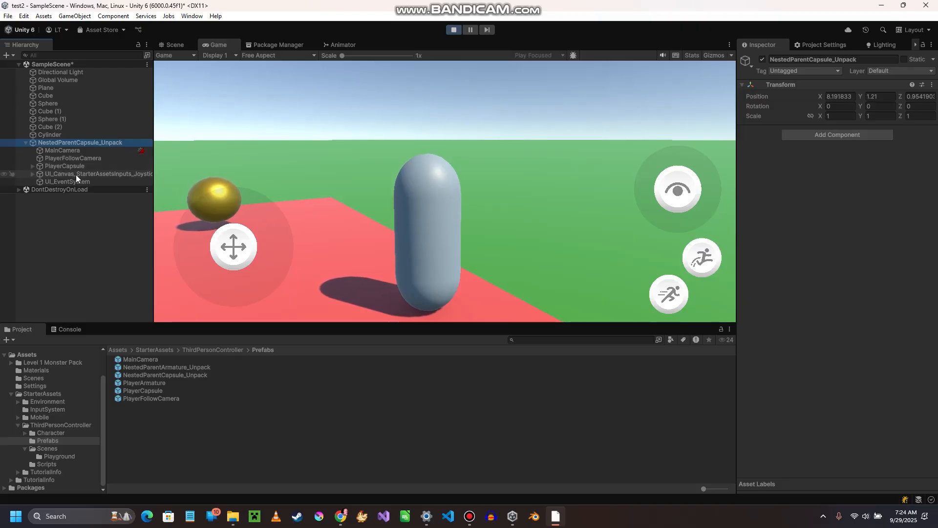
{"action": "left_click", "coordinate": [59, 174]}
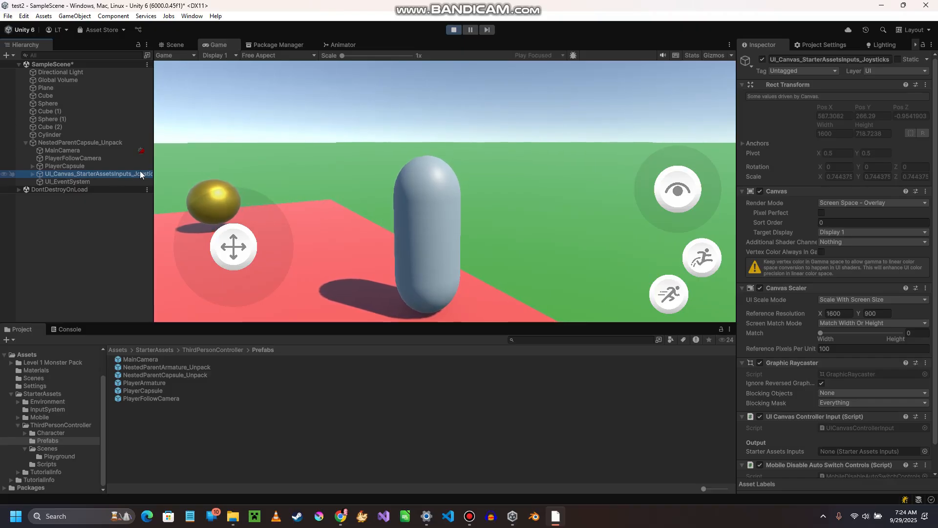
{"action": "mouse_move", "coordinate": [153, 180]}
{"action": "left_mouse_down"}
{"action": "mouse_move", "coordinate": [184, 180]}
{"action": "mouse_move", "coordinate": [171, 181]}
{"action": "left_mouse_up"}
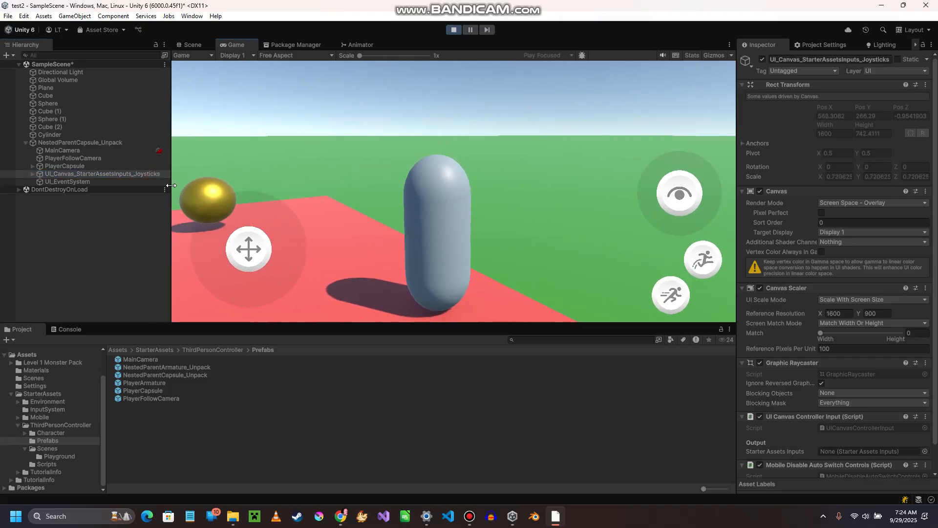
{"action": "left_click", "coordinate": [33, 175]}
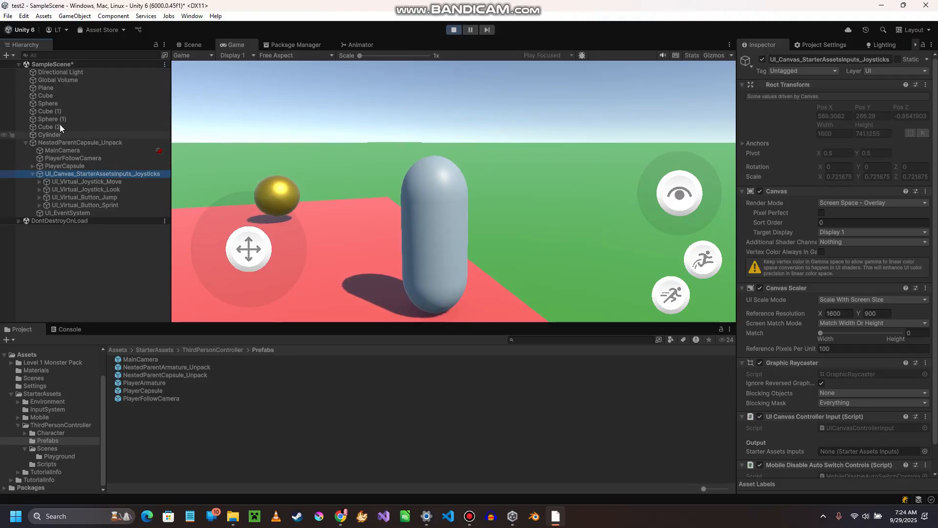
- Try removing the on-screen controls by deleting UI_Canvas_StarterAssetsInputs_Joysticks while the game is running
{"action": "left_click", "coordinate": [60, 176]}
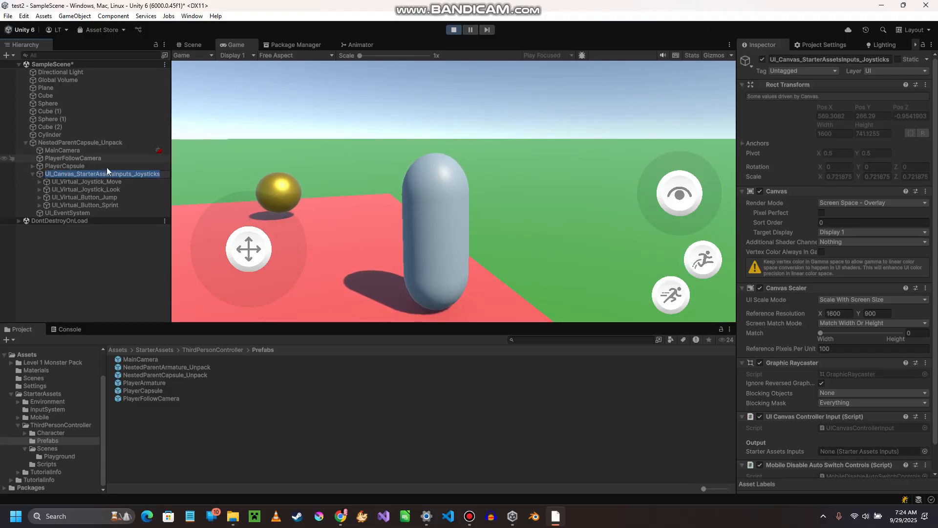
{"action": "left_click", "coordinate": [100, 174]}
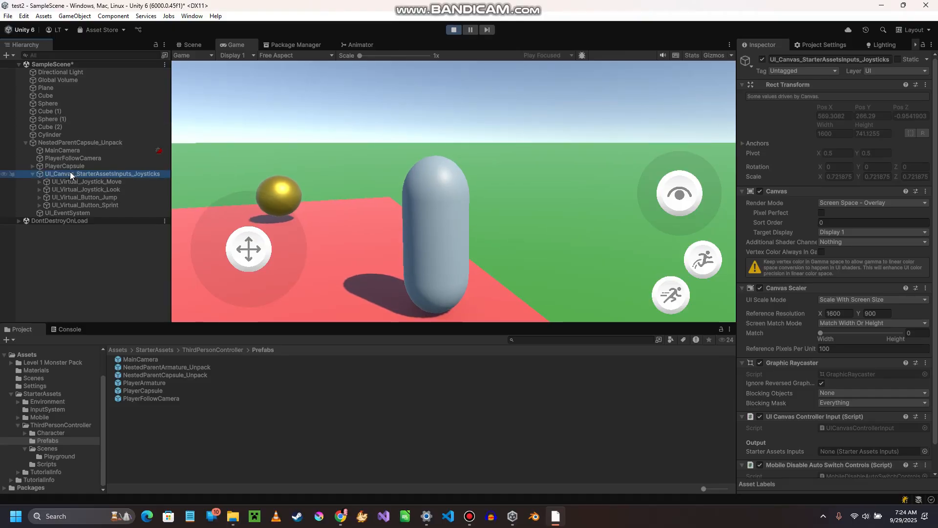
{"action": "key", "text": "Delete"}
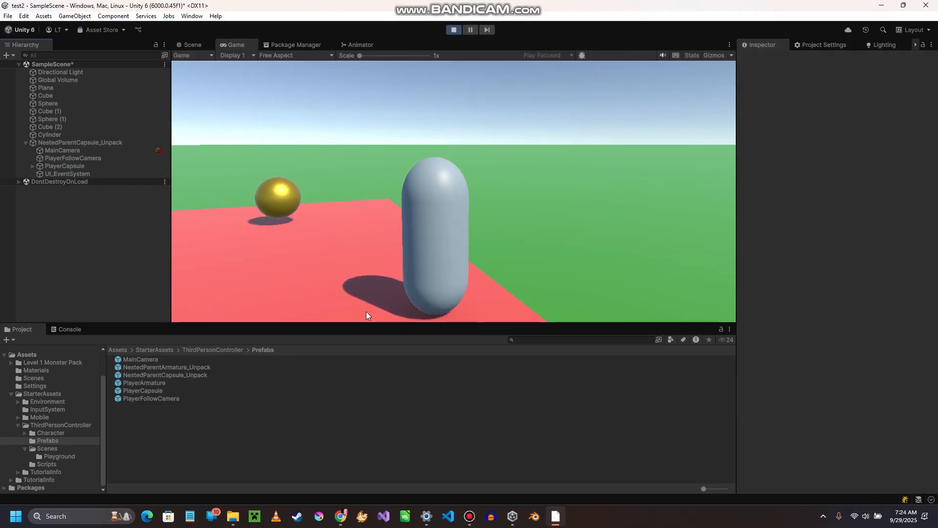
- Outside Play mode, delete UI_Canvas_StarterAssetsInputs_Joysticks from NestedParentCapsule_Unpack and run the scene again
{"action": "left_click", "coordinate": [453, 31]}
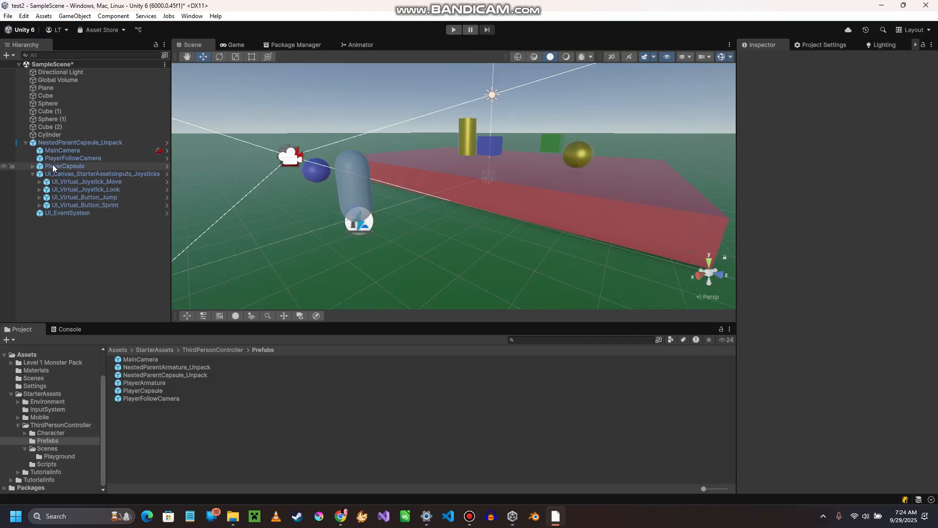
{"action": "left_click", "coordinate": [67, 174]}
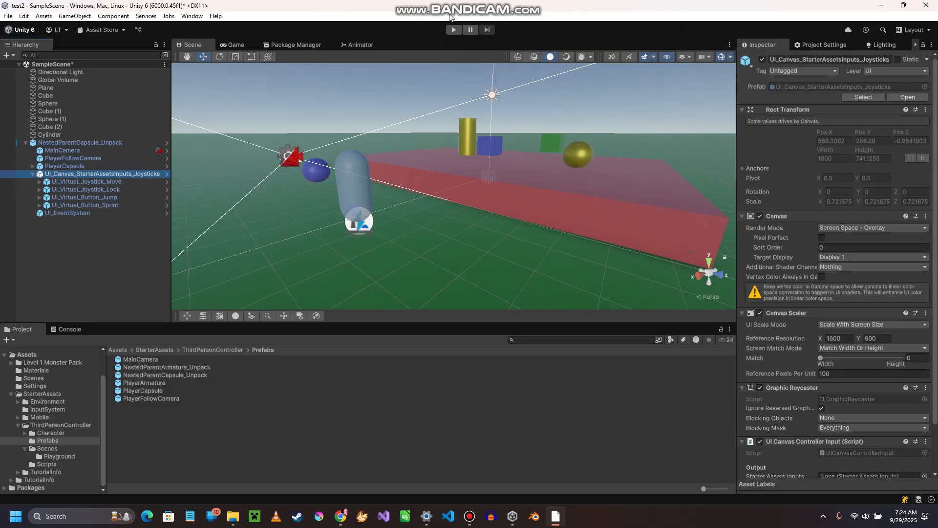
{"action": "key", "text": "Delete"}
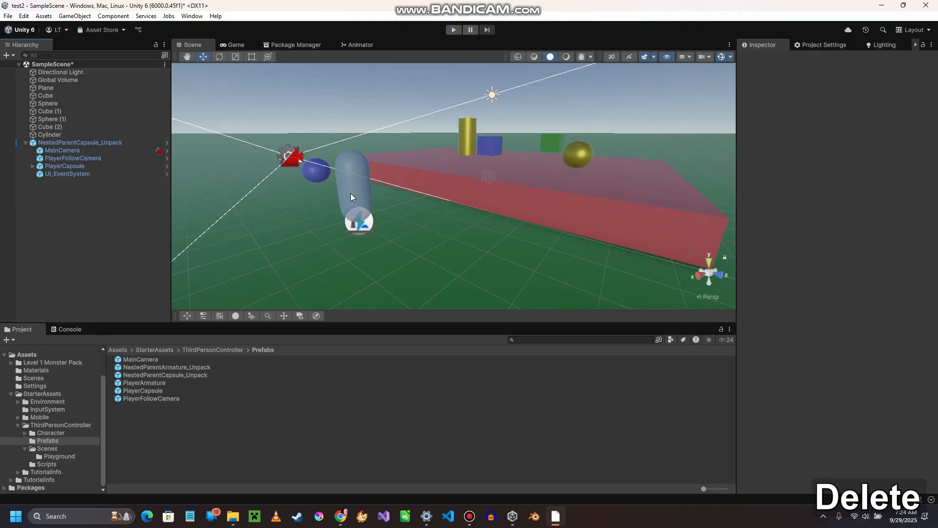
{"action": "left_click", "coordinate": [453, 30]}
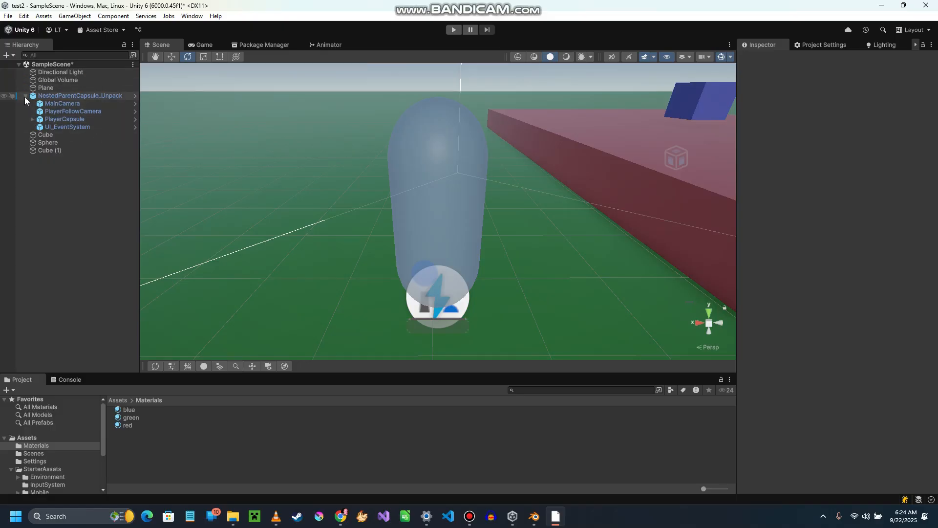
- Expand PlayerCapsule to show its PlayerCameraRoot and Capsule children, and select the parent NestedParentCapsule_Unpack
{"action": "left_click", "coordinate": [32, 119]}
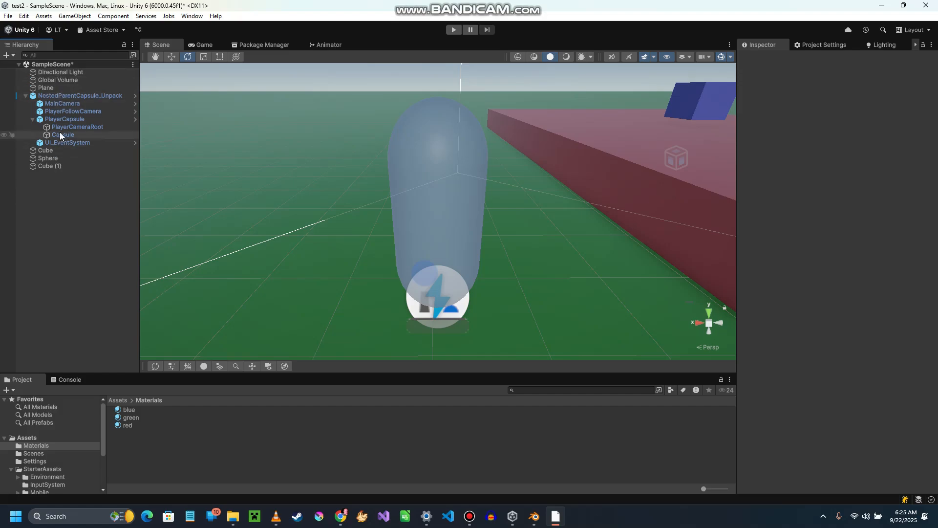
{"action": "left_click", "coordinate": [51, 97]}
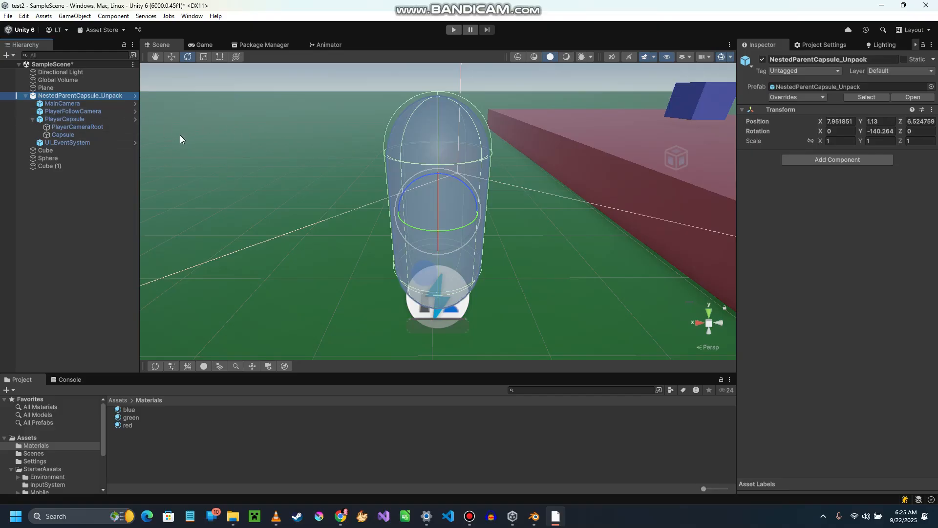
{"action": "left_click", "coordinate": [26, 96]}
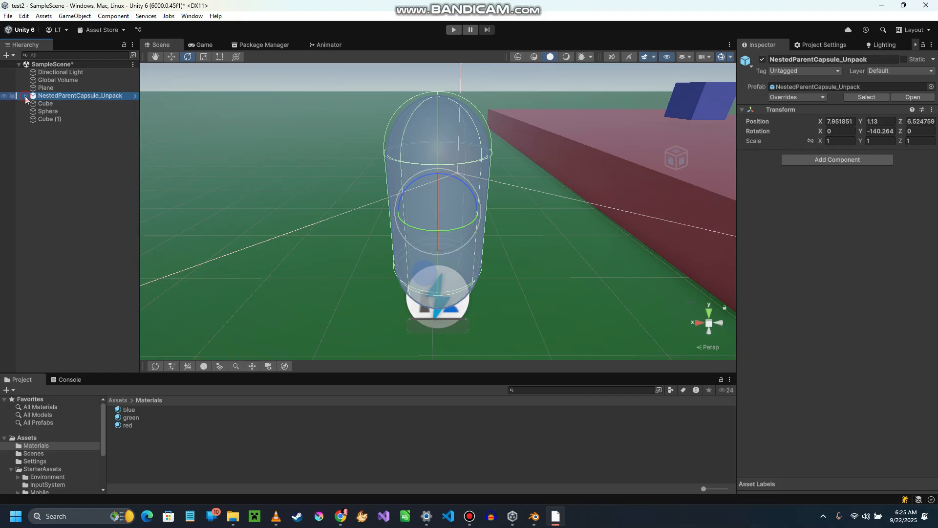
{"action": "left_click", "coordinate": [25, 96]}
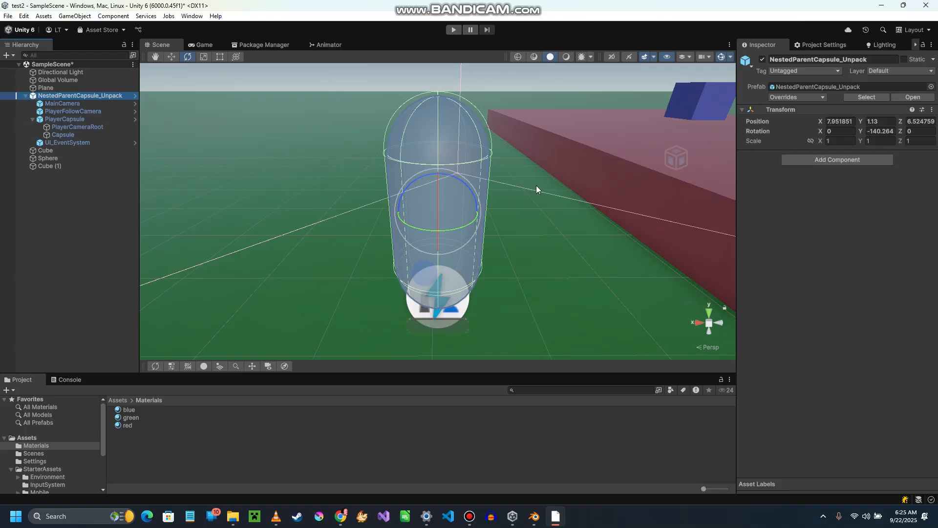
- Move NestedParentCapsule_Unpack across the green ground to about X 8.59, Z 3.89 and rotate it around its vertical axis
{"action": "middle_click_drag", "start_coordinate": [538, 189], "coordinate": [514, 310]}
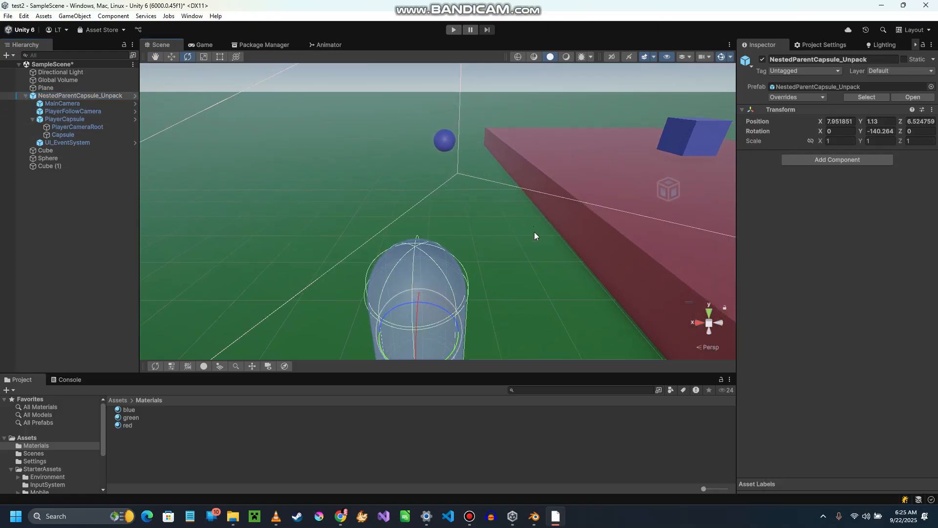
{"action": "right_click_drag", "start_coordinate": [530, 242], "coordinate": [525, 259]}
{"action": "key", "text": "s"}
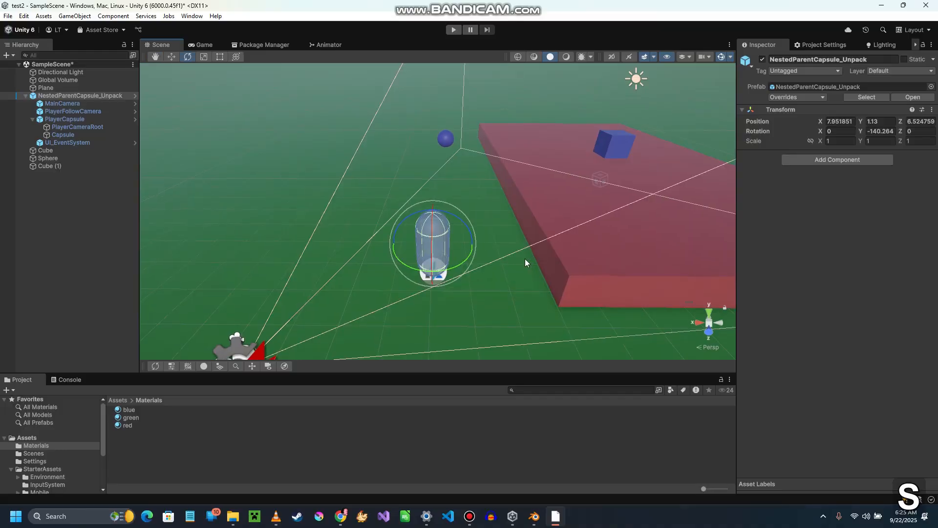
{"action": "left_click", "coordinate": [171, 56]}
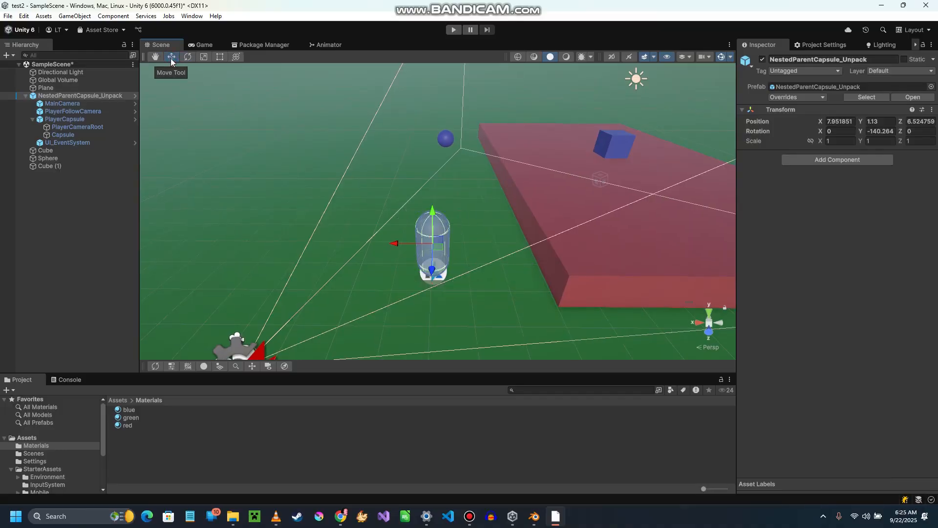
{"action": "mouse_move", "coordinate": [437, 246]}
{"action": "left_mouse_down"}
{"action": "mouse_move", "coordinate": [387, 195]}
{"action": "mouse_move", "coordinate": [342, 237]}
{"action": "mouse_move", "coordinate": [410, 248]}
{"action": "mouse_move", "coordinate": [448, 219]}
{"action": "mouse_move", "coordinate": [382, 201]}
{"action": "mouse_move", "coordinate": [352, 229]}
{"action": "mouse_move", "coordinate": [418, 255]}
{"action": "mouse_move", "coordinate": [444, 233]}
{"action": "mouse_move", "coordinate": [418, 214]}
{"action": "mouse_move", "coordinate": [407, 248]}
{"action": "mouse_move", "coordinate": [433, 233]}
{"action": "mouse_move", "coordinate": [397, 231]}
{"action": "mouse_move", "coordinate": [448, 237]}
{"action": "mouse_move", "coordinate": [427, 216]}
{"action": "mouse_move", "coordinate": [420, 233]}
{"action": "left_mouse_up"}
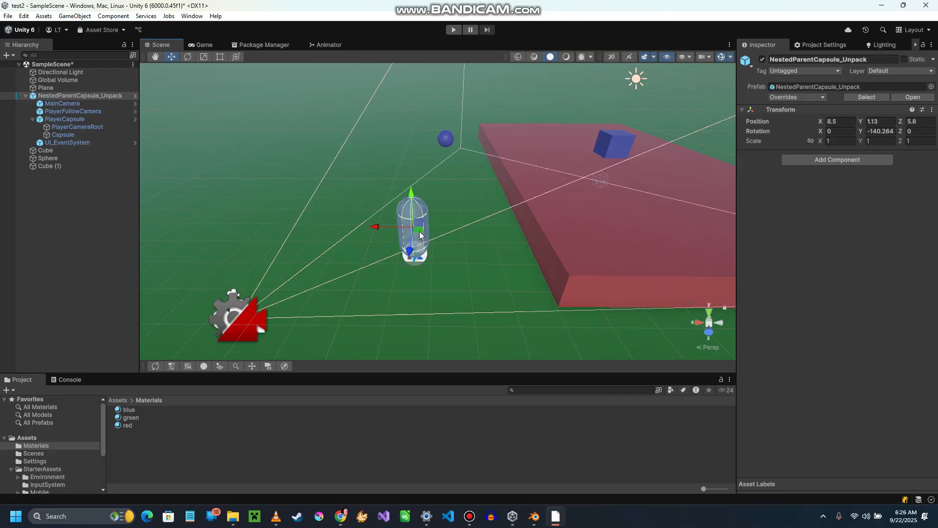
{"action": "left_click_drag", "start_coordinate": [419, 232], "coordinate": [450, 224]}
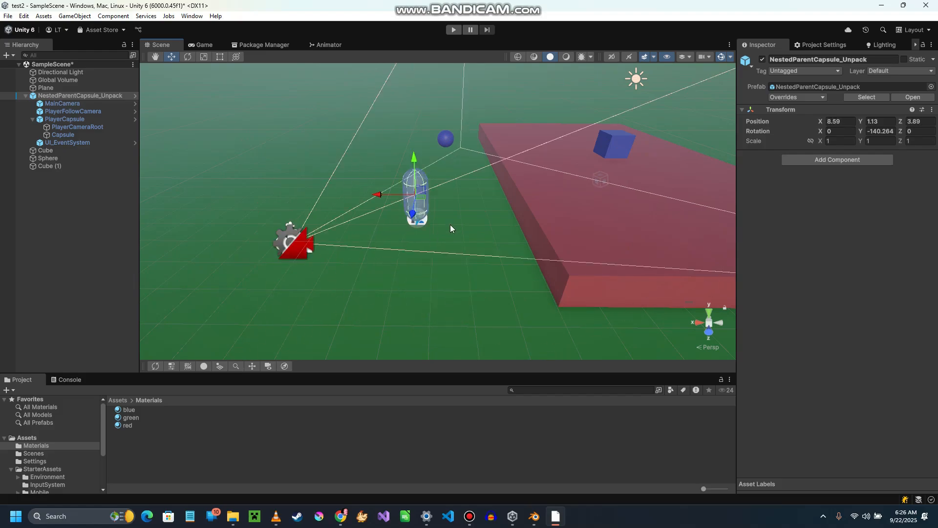
{"action": "left_click", "coordinate": [188, 57]}
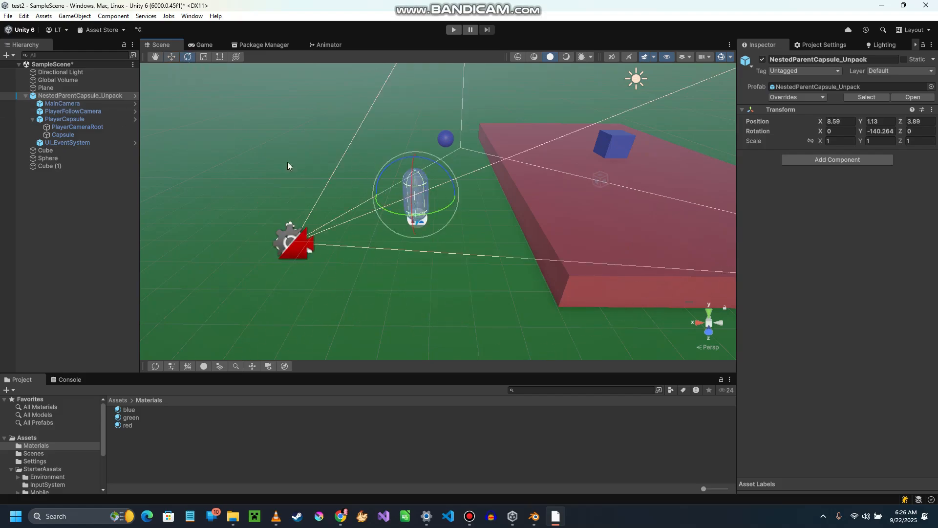
{"action": "left_click_drag", "start_coordinate": [444, 207], "coordinate": [487, 216]}
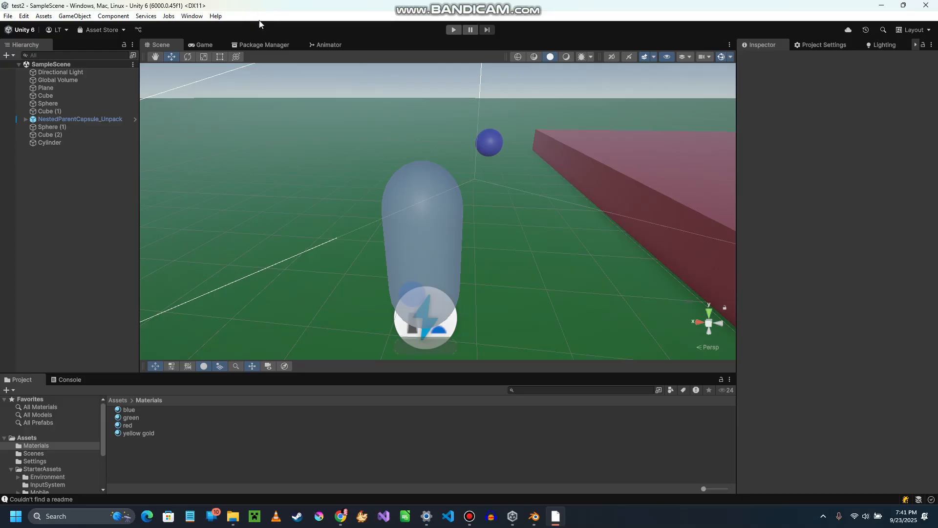
- Open the Unity Asset Store website from the editor, maximize its window and show the 3D Characters category
{"action": "left_click", "coordinate": [106, 29]}
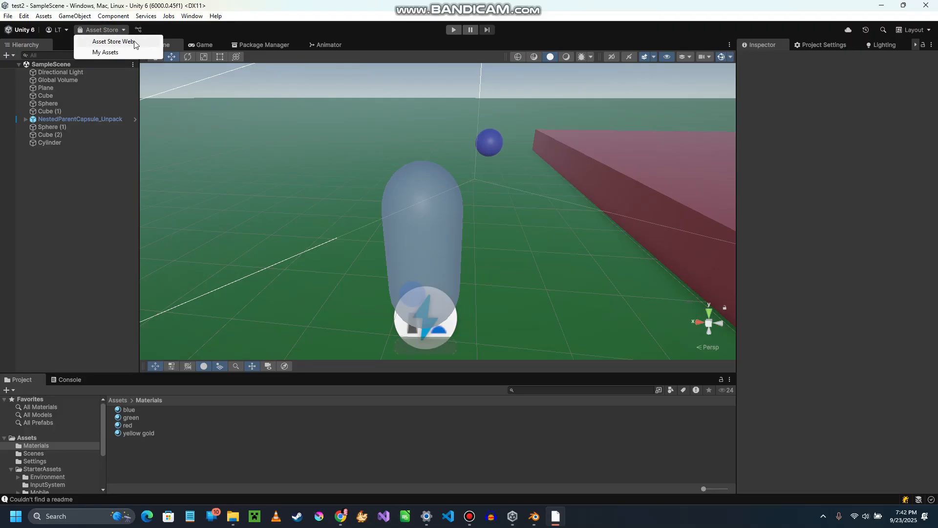
{"action": "left_click", "coordinate": [112, 42]}
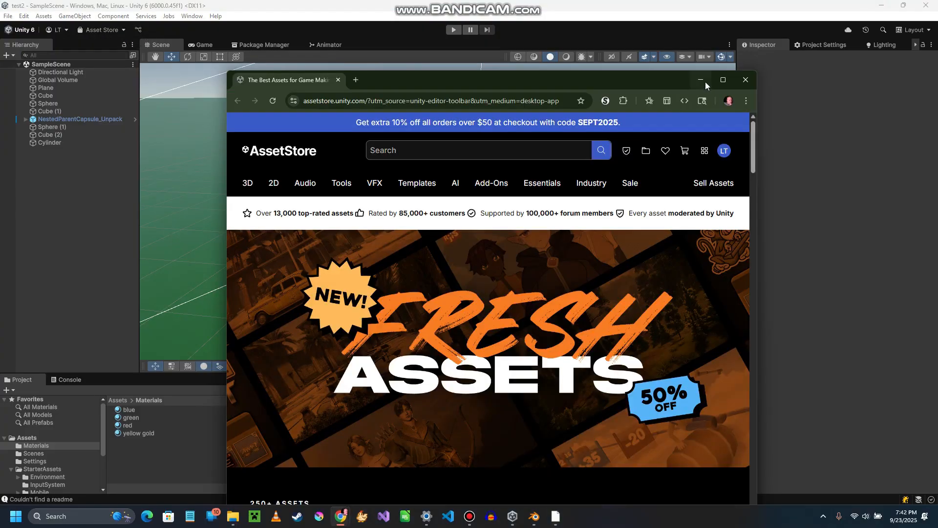
{"action": "left_click", "coordinate": [725, 83]}
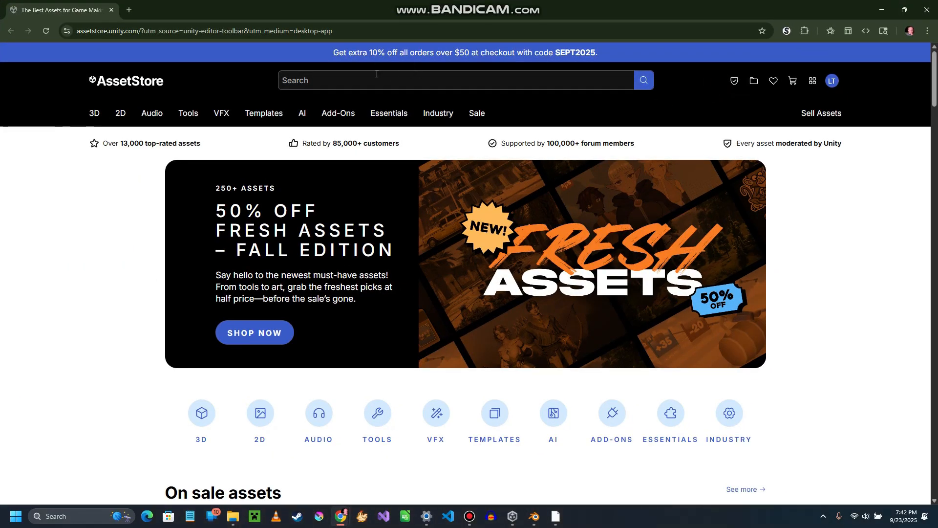
{"action": "mouse_move", "coordinate": [244, 110]}
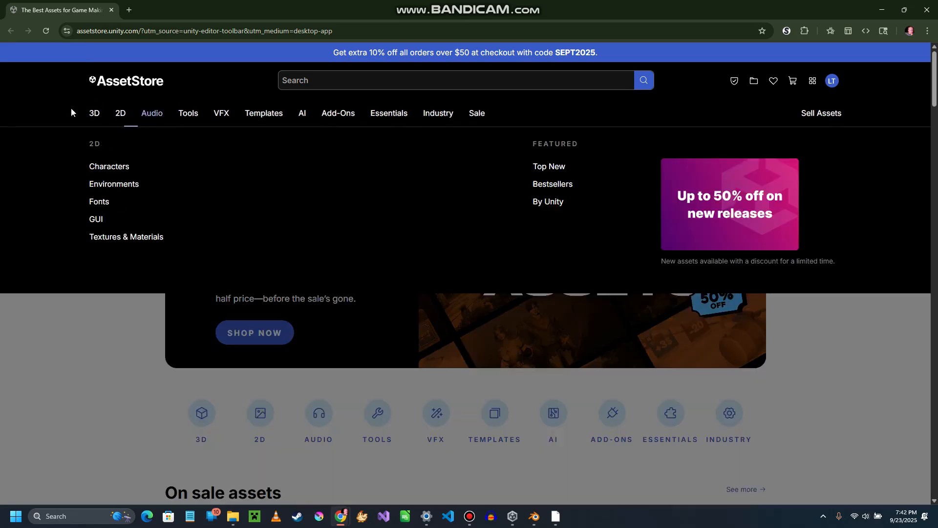
{"action": "mouse_move", "coordinate": [95, 117]}
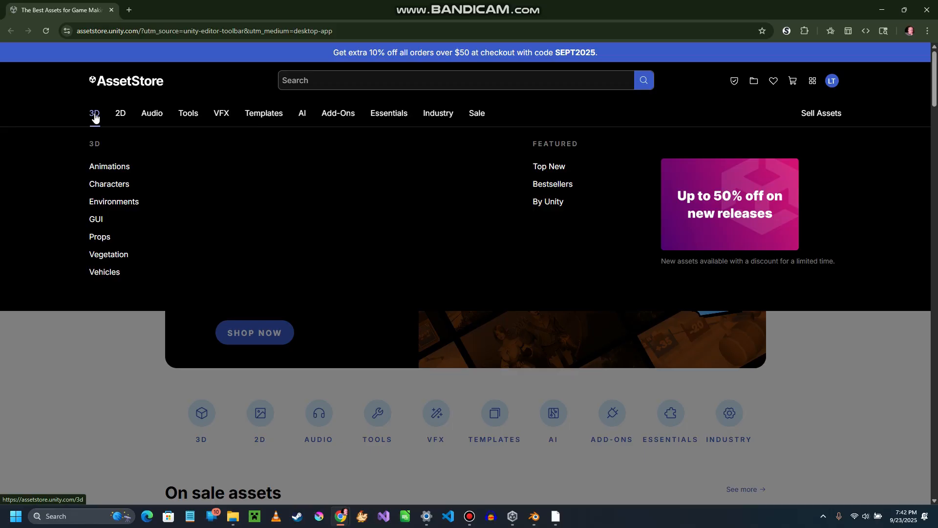
{"action": "left_click", "coordinate": [101, 189]}
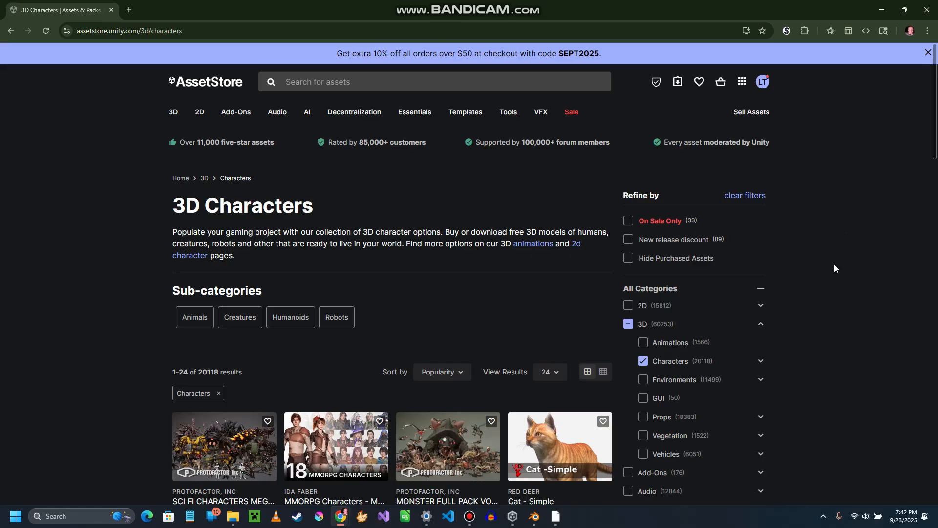
- Limit the 3D Characters listing to Free Assets and browse through the results
{"action": "left_click_drag", "start_coordinate": [932, 98], "coordinate": [936, 72]}
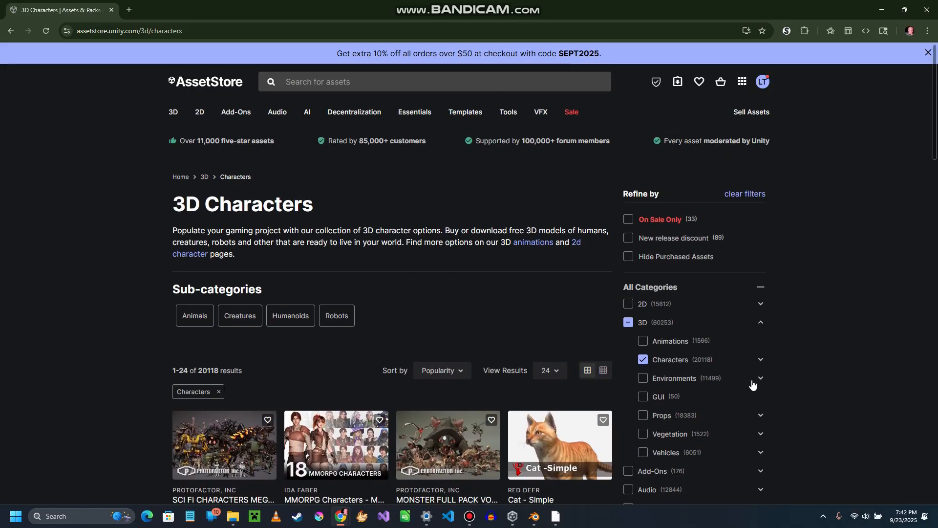
{"action": "scroll", "coordinate": [763, 349], "scroll_direction": "down", "scroll_amount": 1}
{"action": "scroll", "coordinate": [770, 337], "scroll_direction": "down", "scroll_amount": 1}
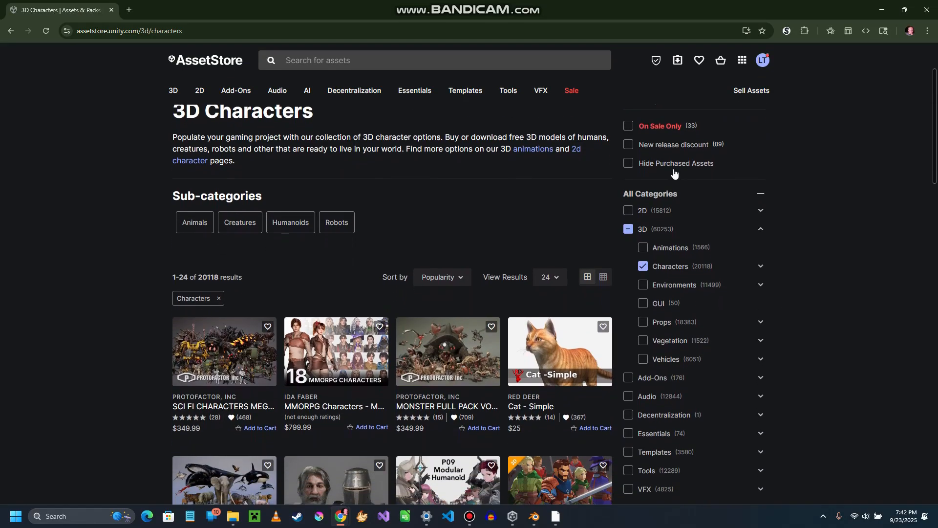
{"action": "scroll", "coordinate": [728, 326], "scroll_direction": "down", "scroll_amount": 2}
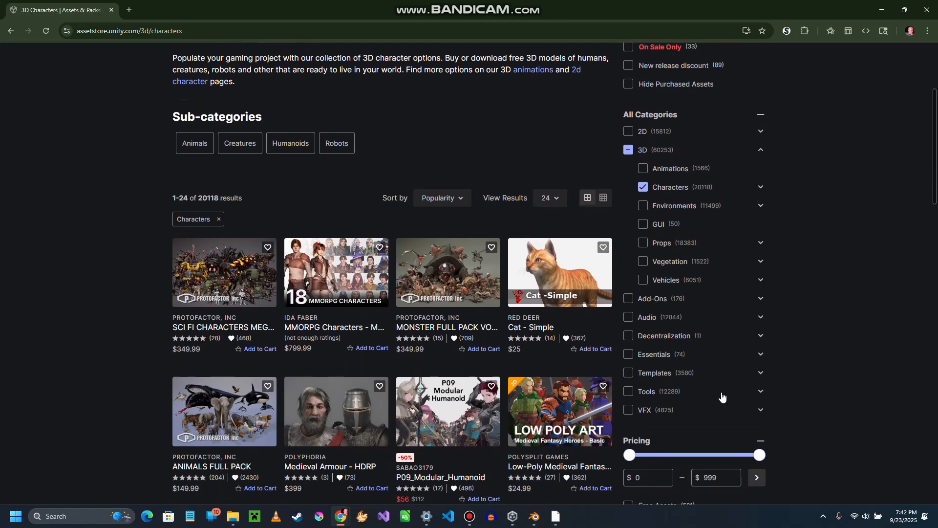
{"action": "scroll", "coordinate": [698, 467], "scroll_direction": "down", "scroll_amount": 1}
{"action": "left_click", "coordinate": [629, 442]}
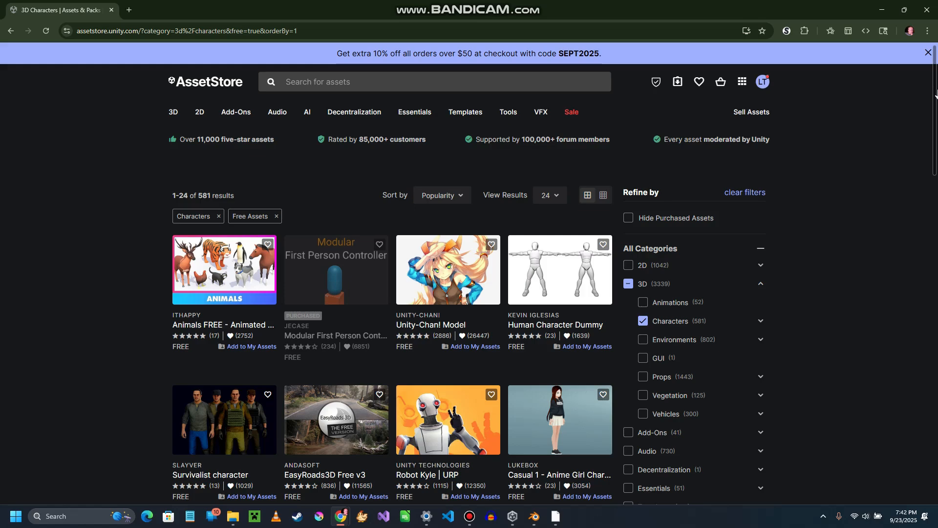
{"action": "left_click_drag", "start_coordinate": [935, 92], "coordinate": [929, 174]}
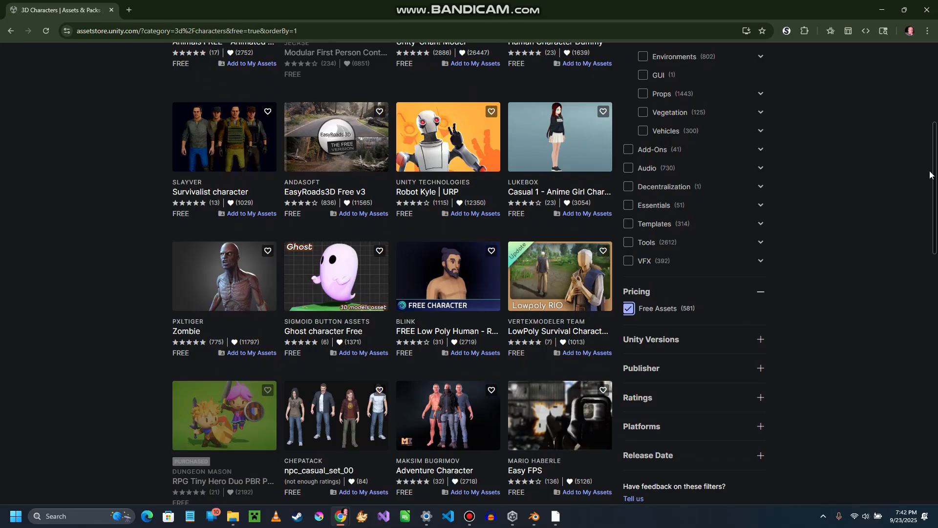
{"action": "left_click_drag", "start_coordinate": [930, 175], "coordinate": [932, 241]}
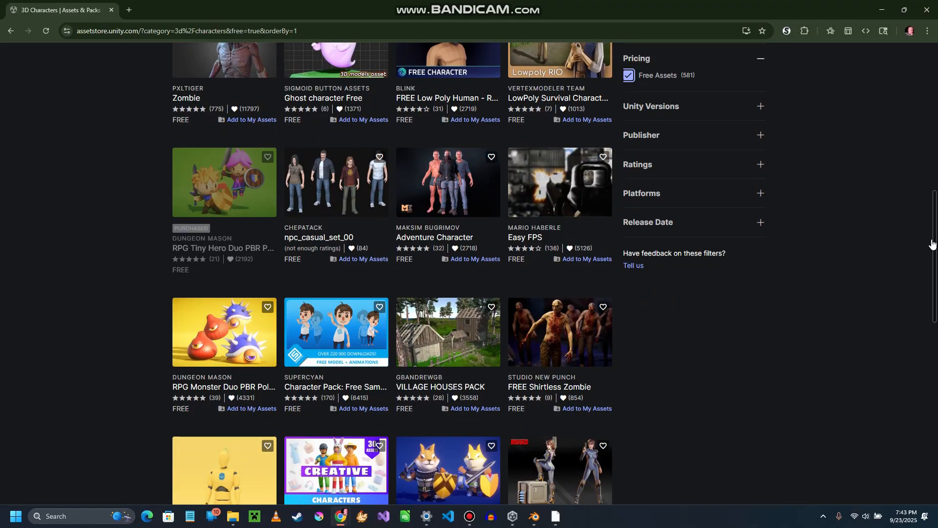
{"action": "left_click_drag", "start_coordinate": [932, 243], "coordinate": [933, 109]}
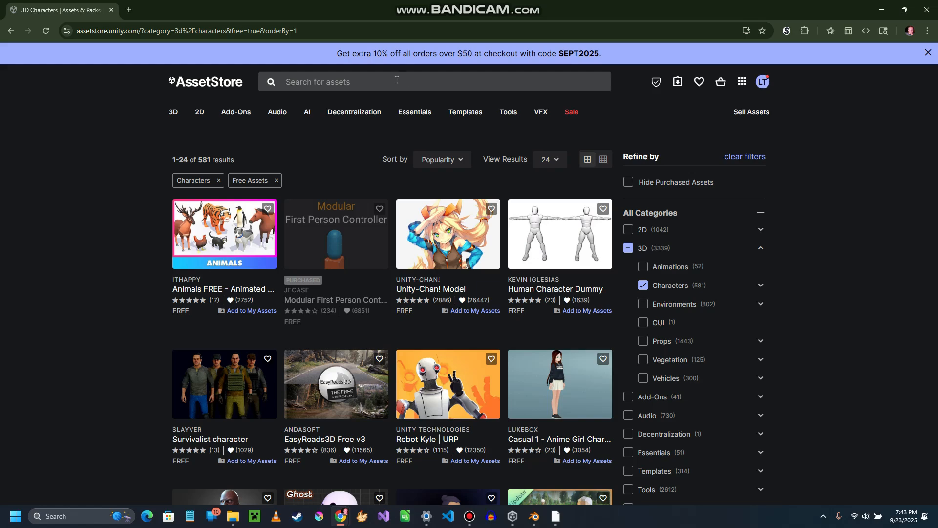
- Search the Asset Store for "level 1 monster pack" and open the free Level 1 Monster Pack's page
{"action": "left_click", "coordinate": [397, 80]}
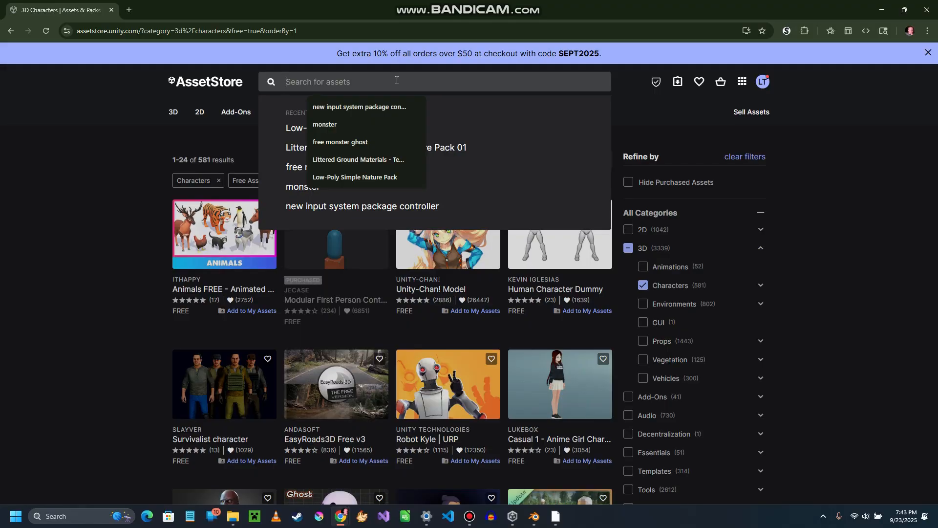
{"action": "type", "text": "leve"}
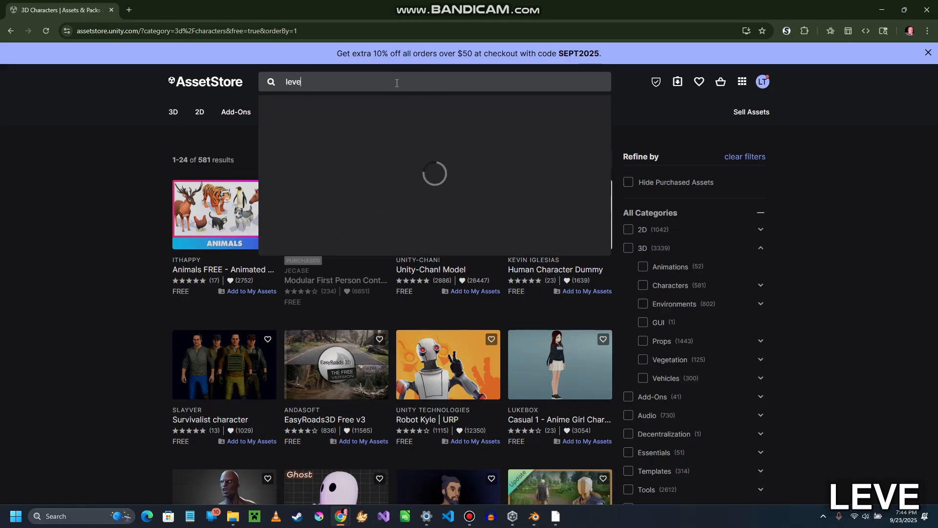
{"action": "type", "text": "l 1 mon"}
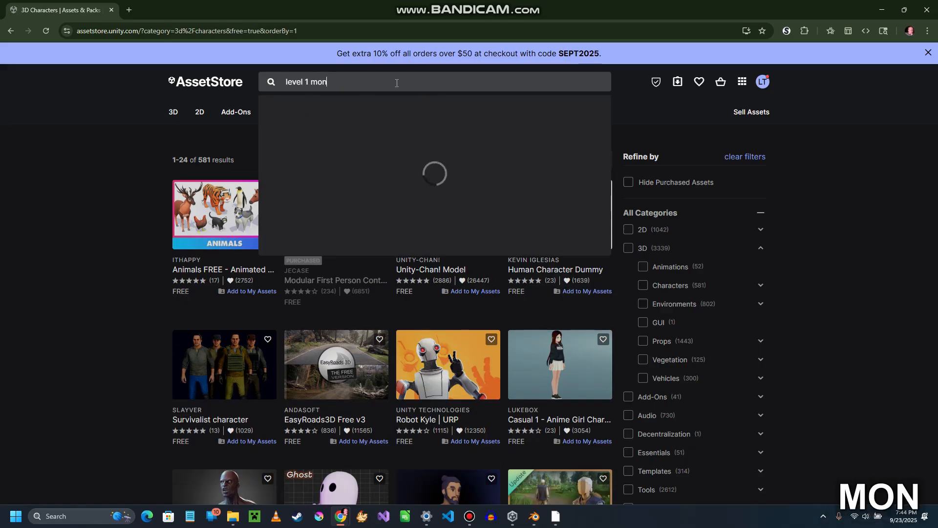
{"action": "type", "text": "ster pack"}
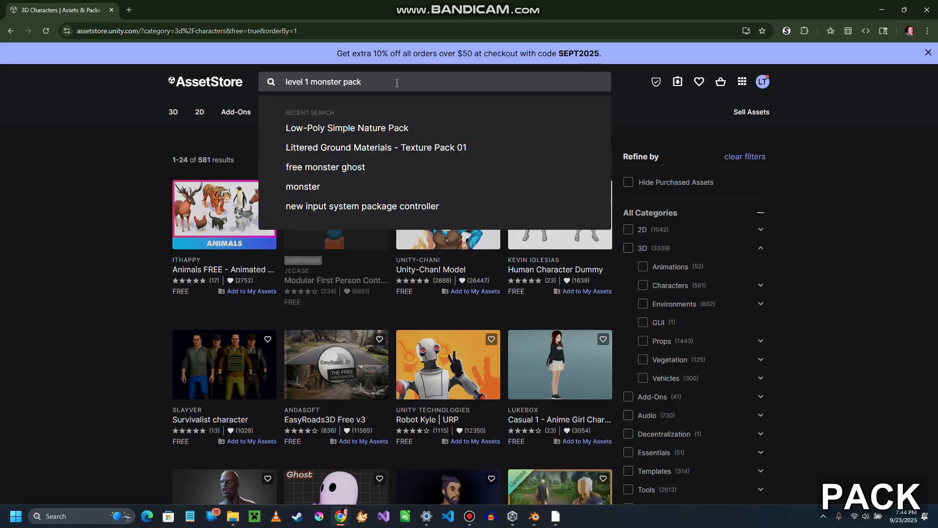
{"action": "key", "text": "Return"}
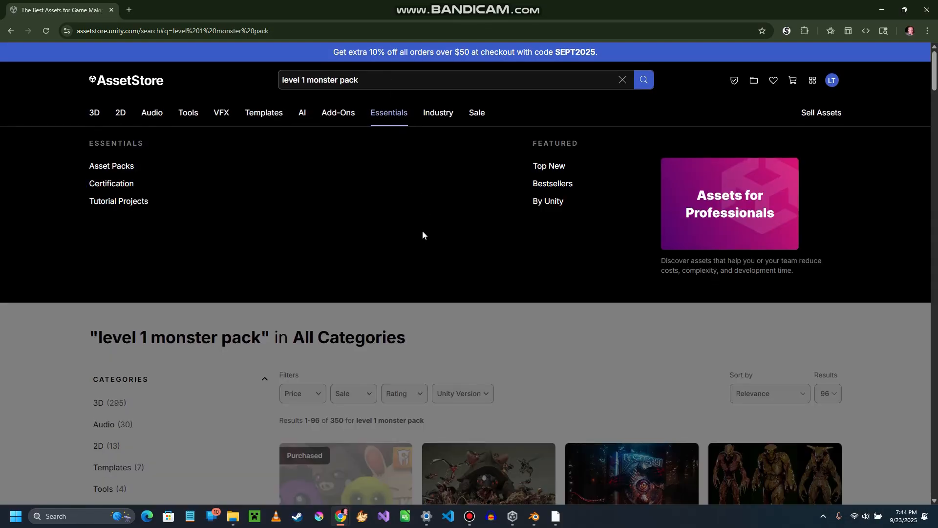
{"action": "scroll", "coordinate": [337, 301], "scroll_direction": "down", "scroll_amount": 4}
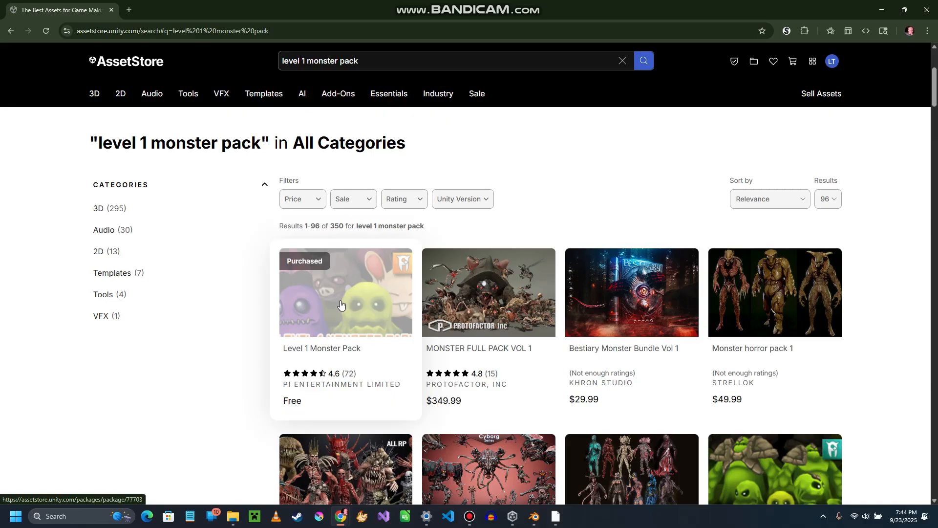
{"action": "left_click", "coordinate": [358, 309]}
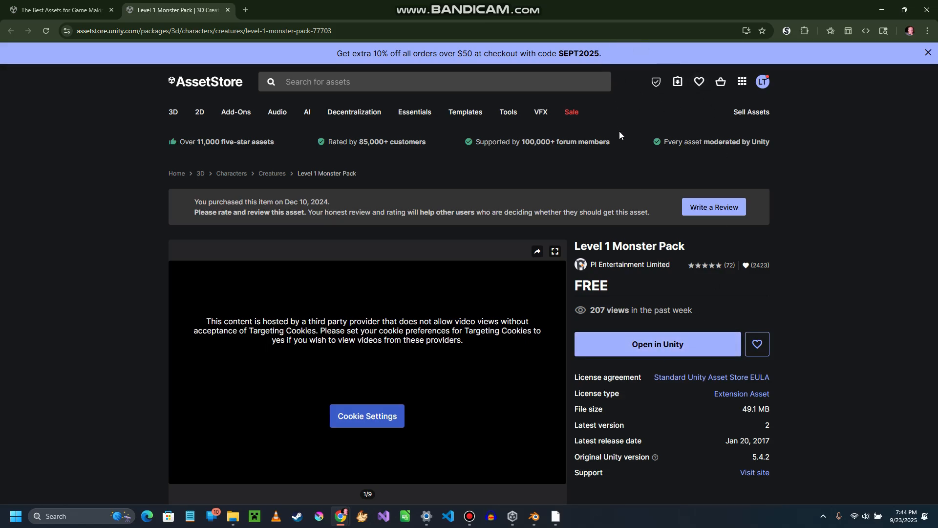
- Open Level 1 Monster Pack in Unity's Package Manager and import all of its files into the project
{"action": "left_click", "coordinate": [668, 345]}
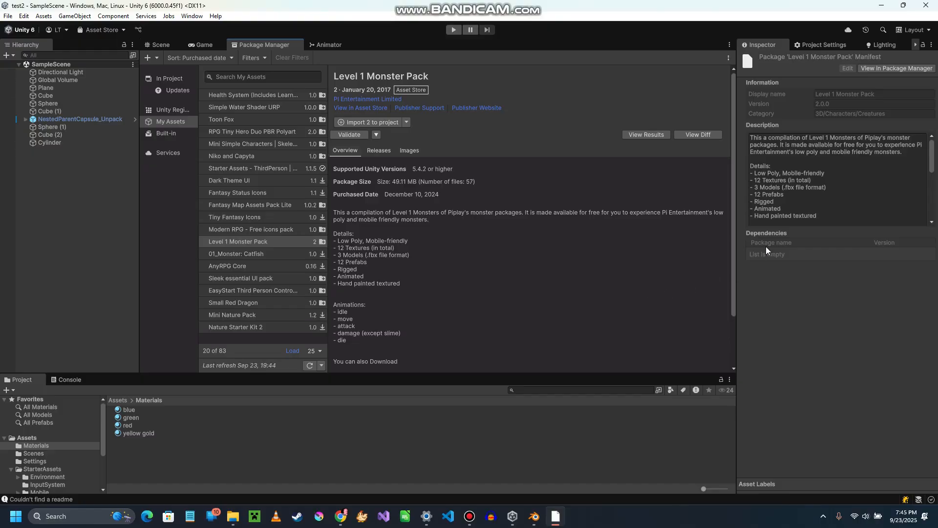
{"action": "left_click", "coordinate": [227, 241]}
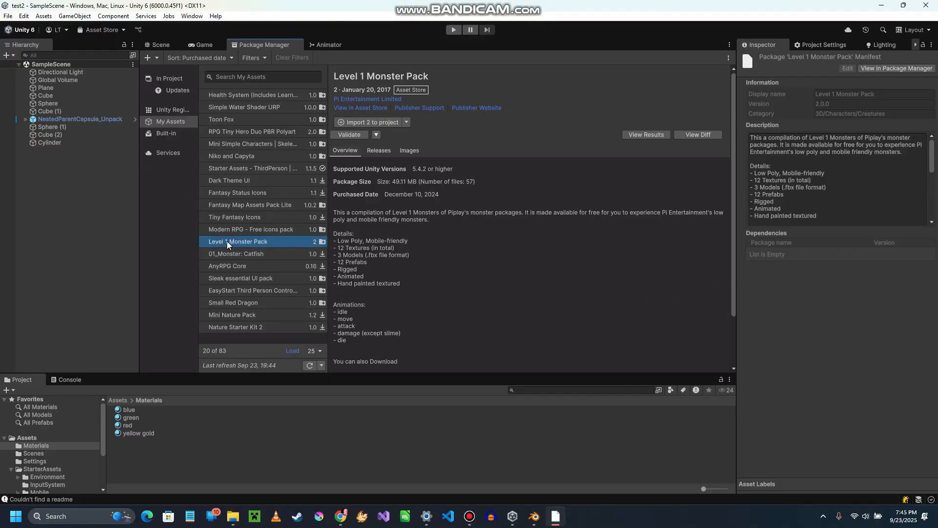
{"action": "left_click", "coordinate": [362, 122]}
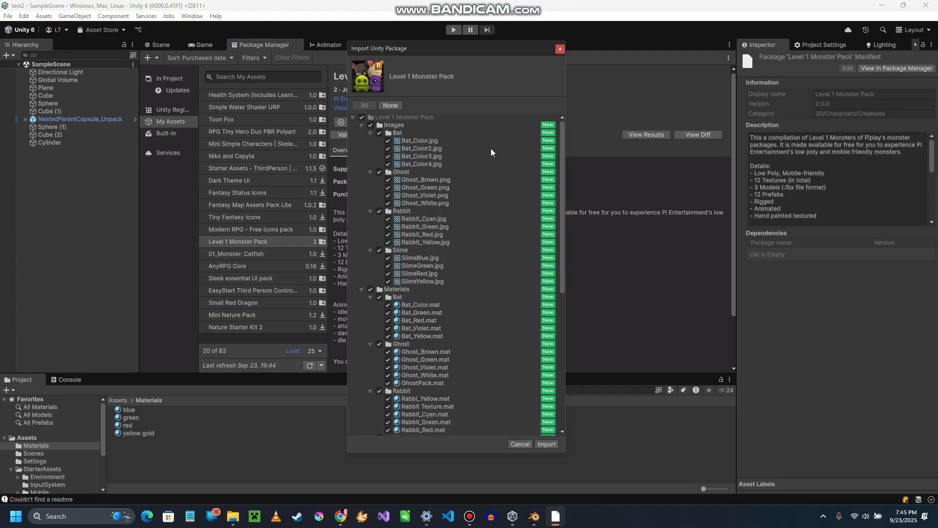
{"action": "left_click_drag", "start_coordinate": [562, 131], "coordinate": [582, 66]}
{"action": "left_click", "coordinate": [546, 444]}
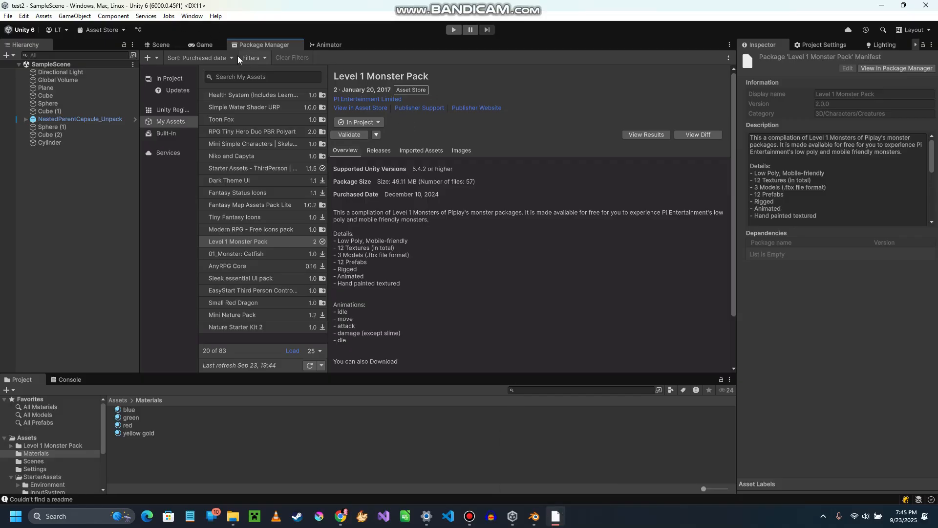
- Return to the Scene view, make the Project area taller and open the Level 1 Monster Pack/Prefabs/Slime folder
{"action": "left_click", "coordinate": [161, 45]}
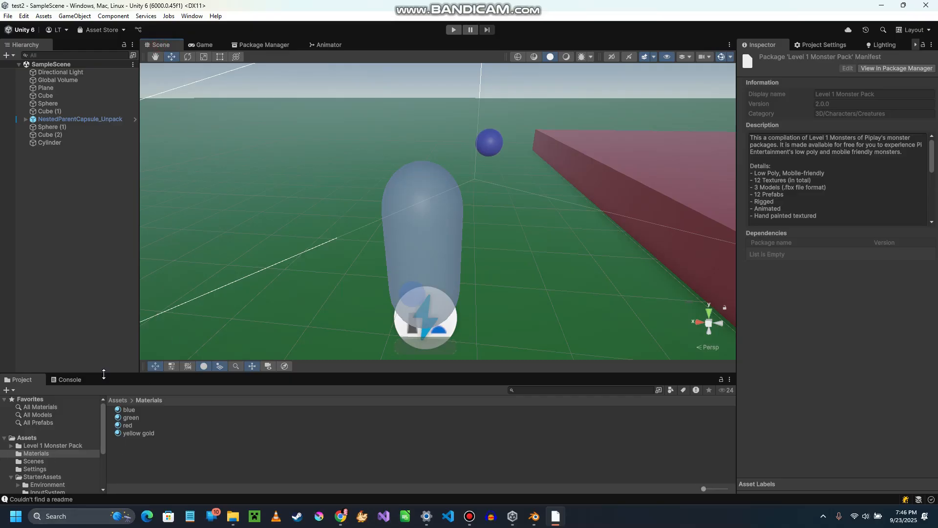
{"action": "left_click_drag", "start_coordinate": [104, 375], "coordinate": [104, 340]}
{"action": "left_click", "coordinate": [29, 396]}
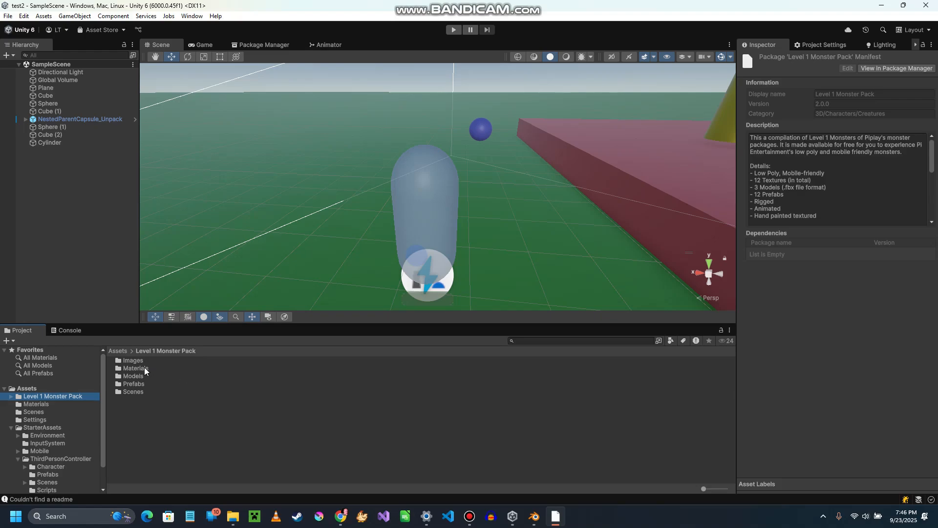
{"action": "left_click", "coordinate": [140, 384]}
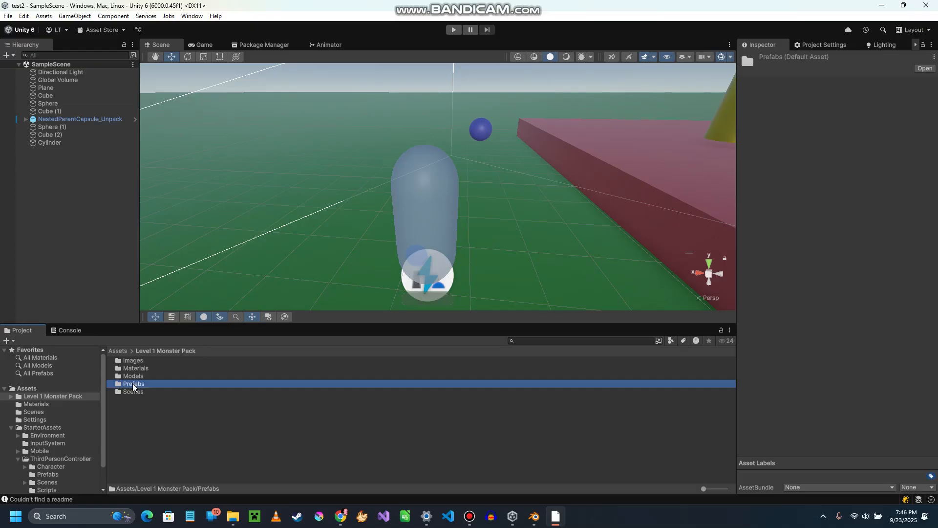
{"action": "double_click", "coordinate": [134, 384]}
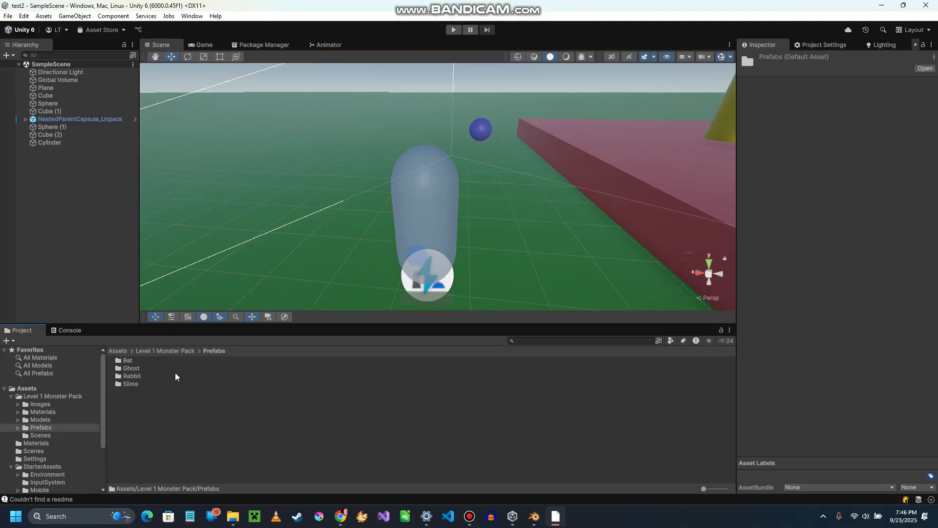
{"action": "double_click", "coordinate": [131, 385]}
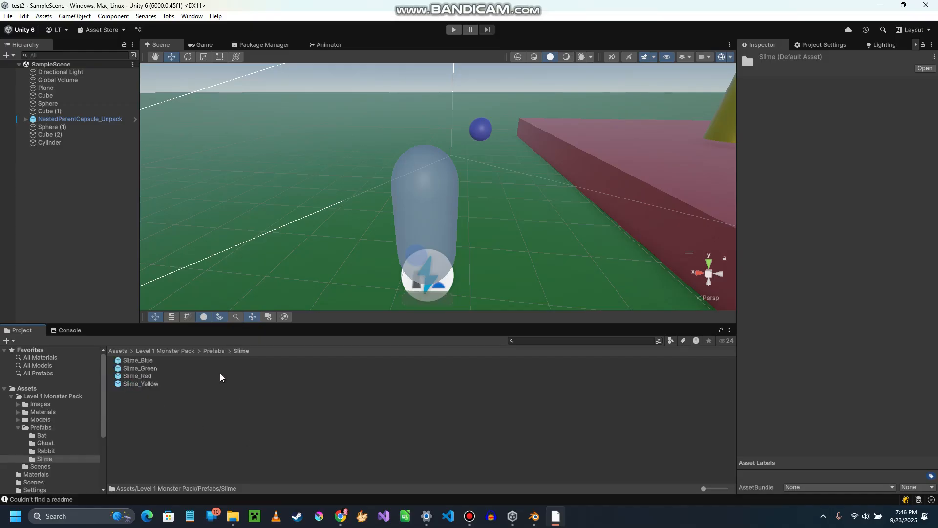
- Open the Slime_Green prefab for editing and inspect its model from another angle
{"action": "double_click", "coordinate": [133, 368]}
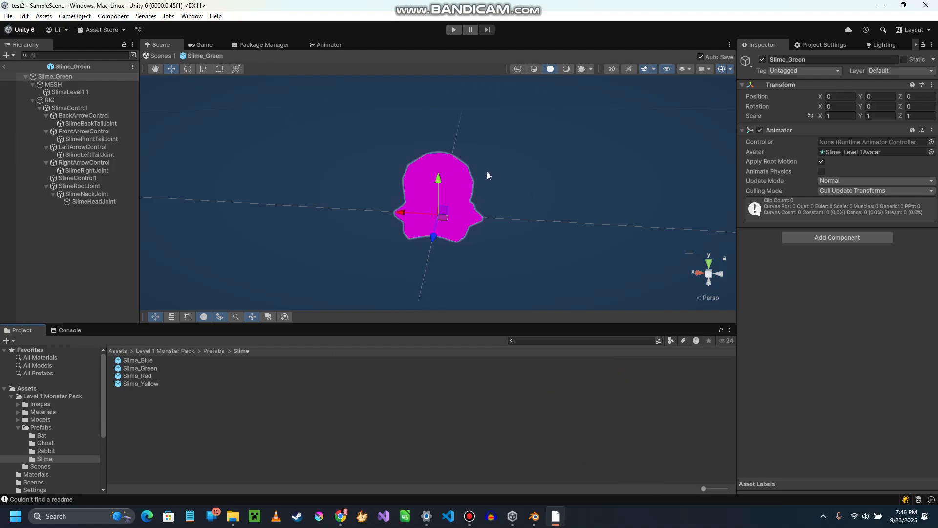
{"action": "right_click_drag", "start_coordinate": [561, 188], "coordinate": [533, 192]}
{"action": "middle_click_drag", "start_coordinate": [535, 196], "coordinate": [520, 218]}
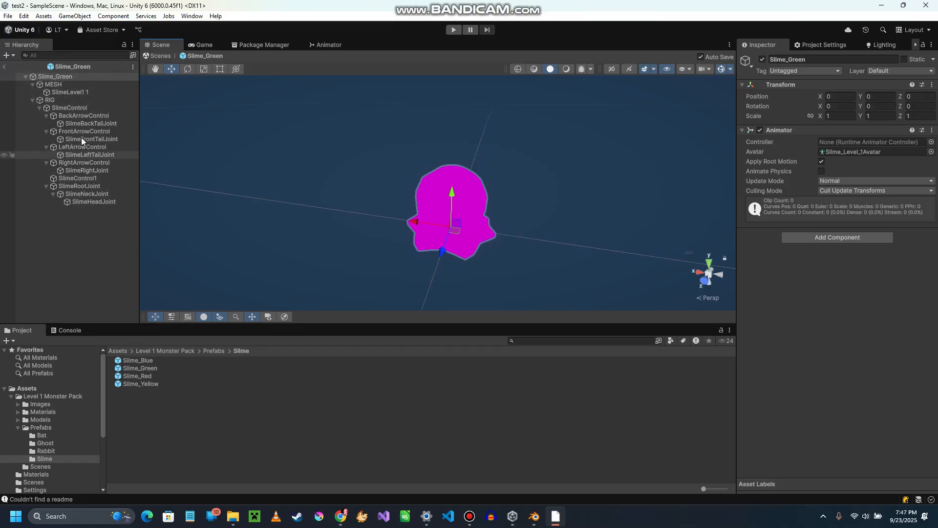
- Select the SlimeLevel1 1 mesh under MESH, check the available shaders and expand the properties of its Slime_Green material
{"action": "left_click", "coordinate": [60, 84]}
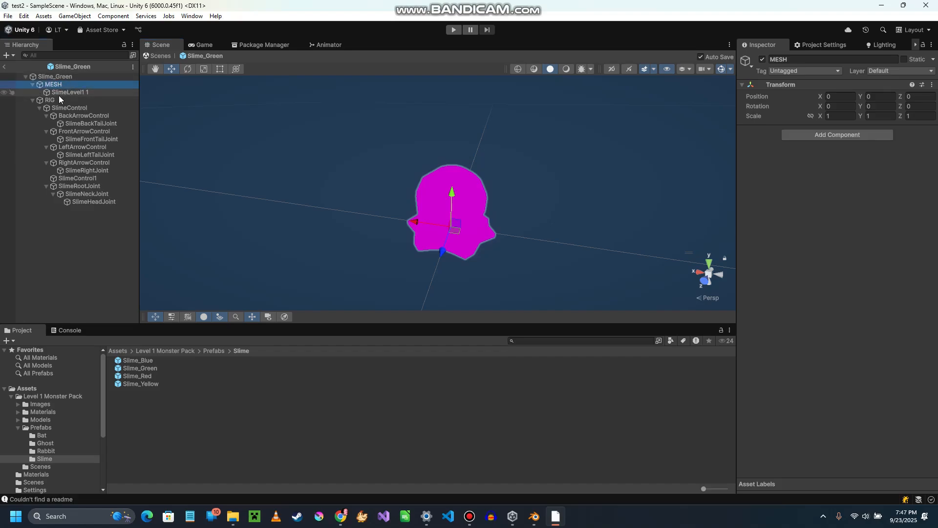
{"action": "left_click", "coordinate": [64, 92]}
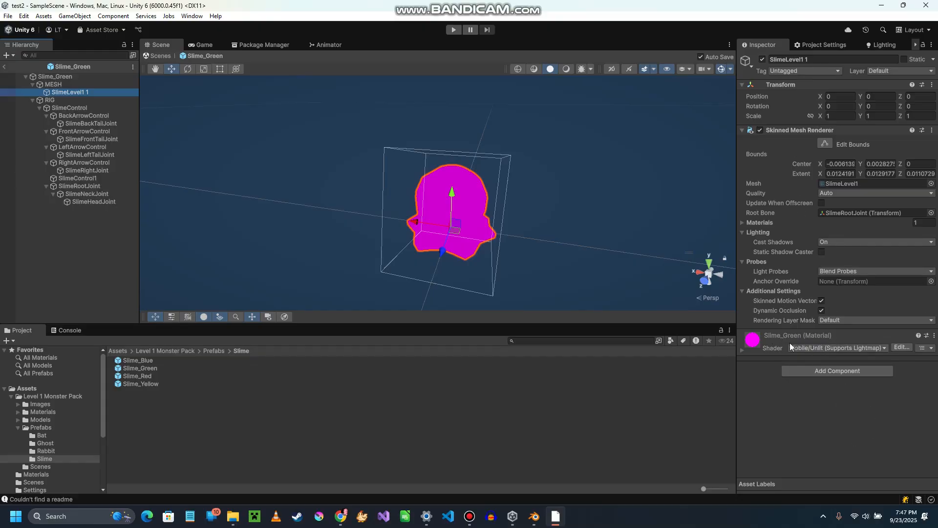
{"action": "left_click", "coordinate": [885, 348]}
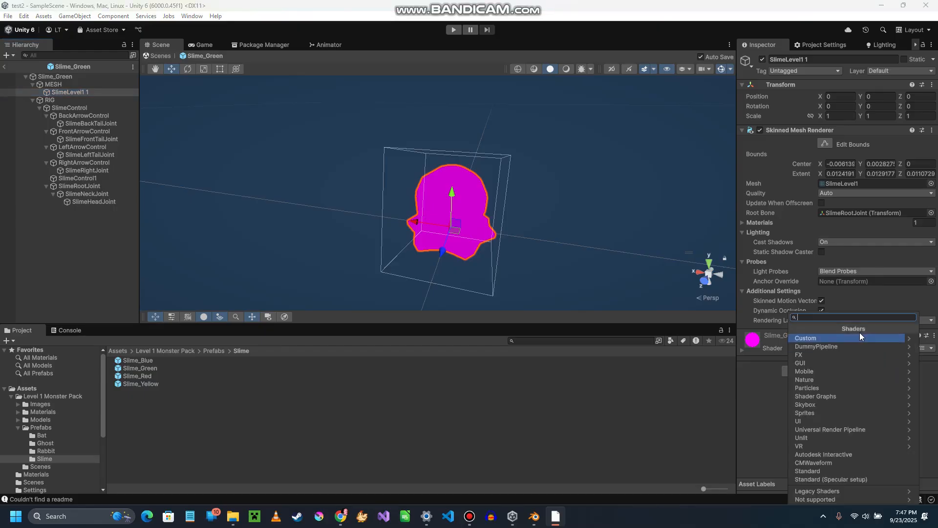
{"action": "left_click", "coordinate": [780, 342]}
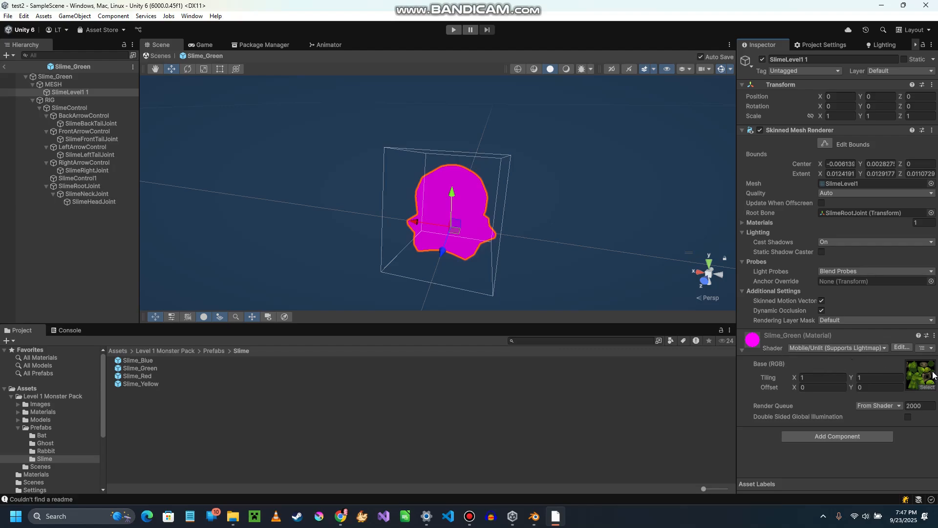
- Set the Slime_Green material's shader to Universal Render Pipeline/Simple Lit
{"action": "left_click", "coordinate": [772, 351]}
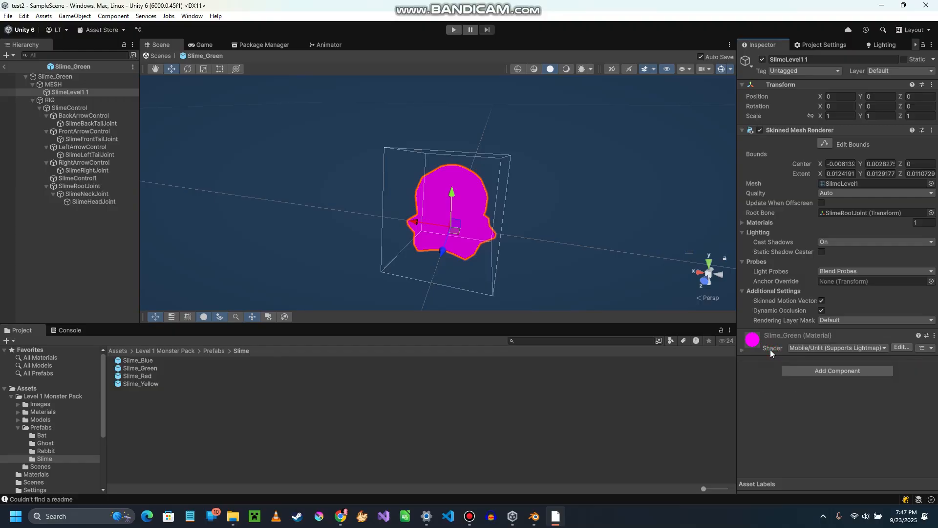
{"action": "left_click", "coordinate": [772, 347]}
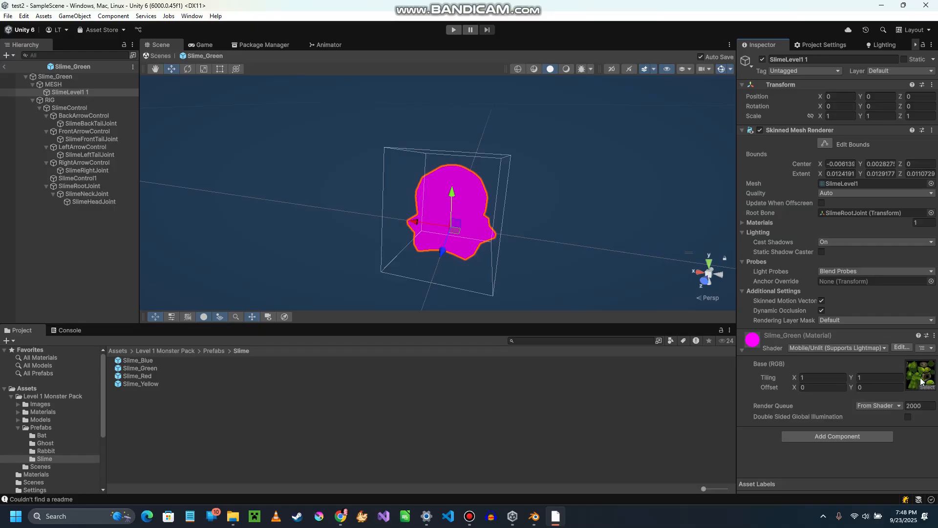
{"action": "left_click", "coordinate": [884, 348]}
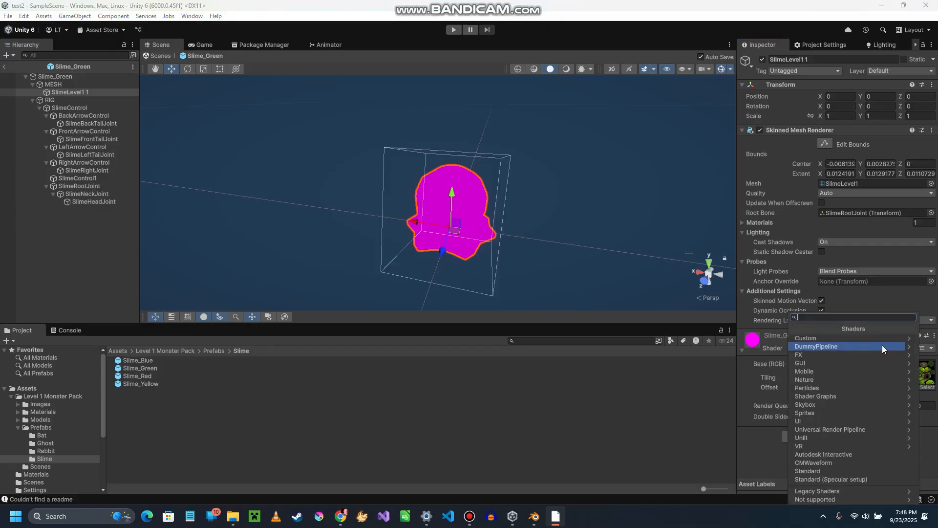
{"action": "left_click", "coordinate": [825, 428]}
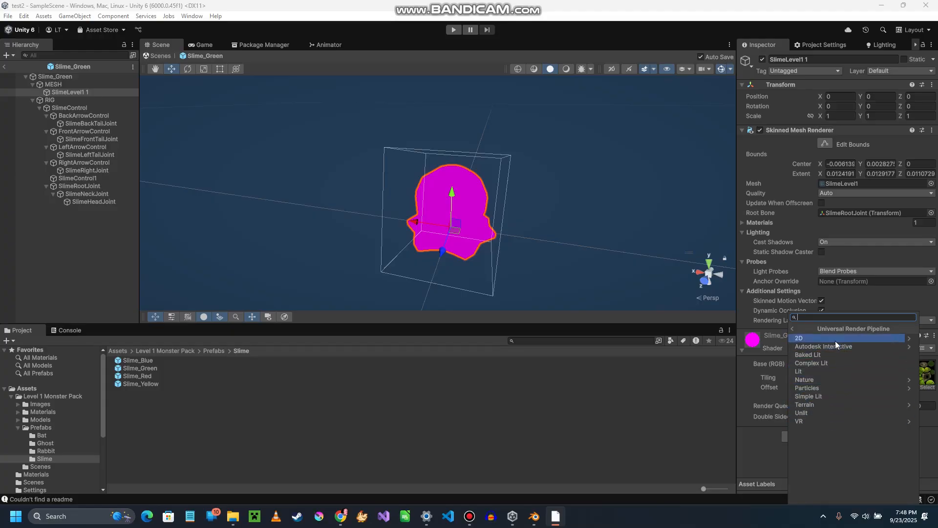
{"action": "left_click", "coordinate": [815, 397]}
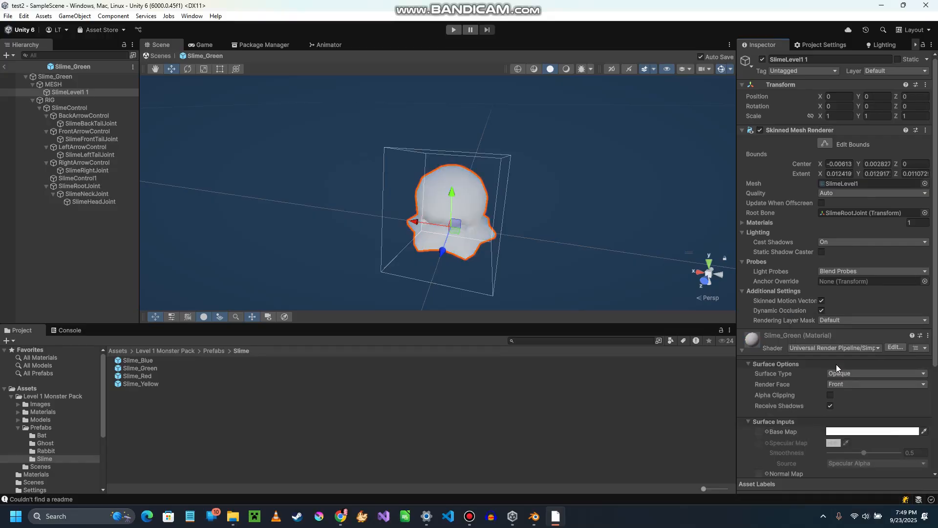
{"action": "right_click_drag", "start_coordinate": [494, 237], "coordinate": [524, 196]}
{"action": "right_click_drag", "start_coordinate": [444, 265], "coordinate": [388, 285]}
{"action": "middle_click_drag", "start_coordinate": [452, 271], "coordinate": [504, 207]}
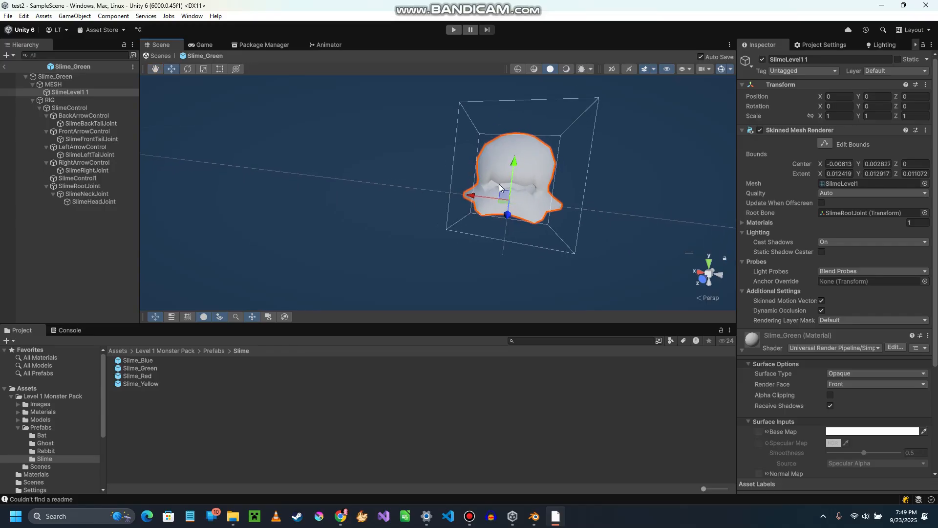
- Try a green Base Map colour on the Slime_Green material and restore it to white
{"action": "scroll", "coordinate": [799, 351], "scroll_direction": "down", "scroll_amount": 5}
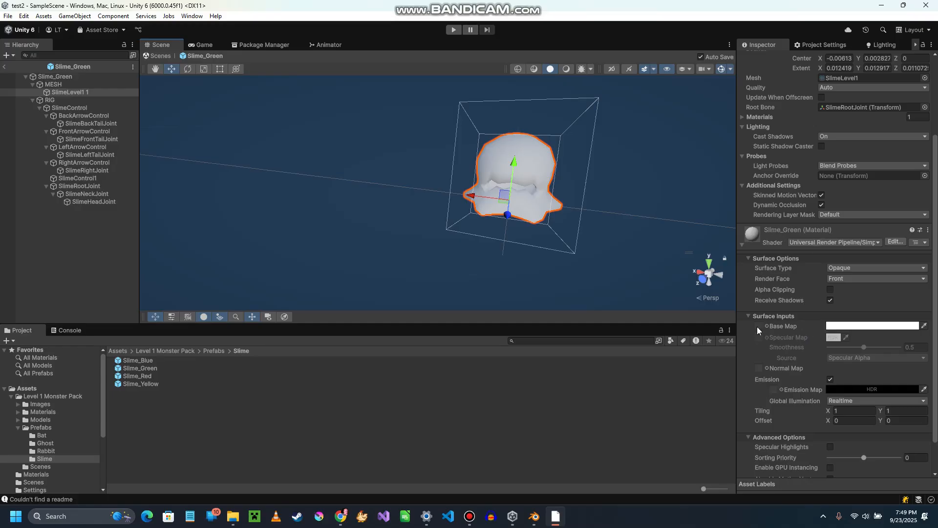
{"action": "left_click", "coordinate": [861, 327]}
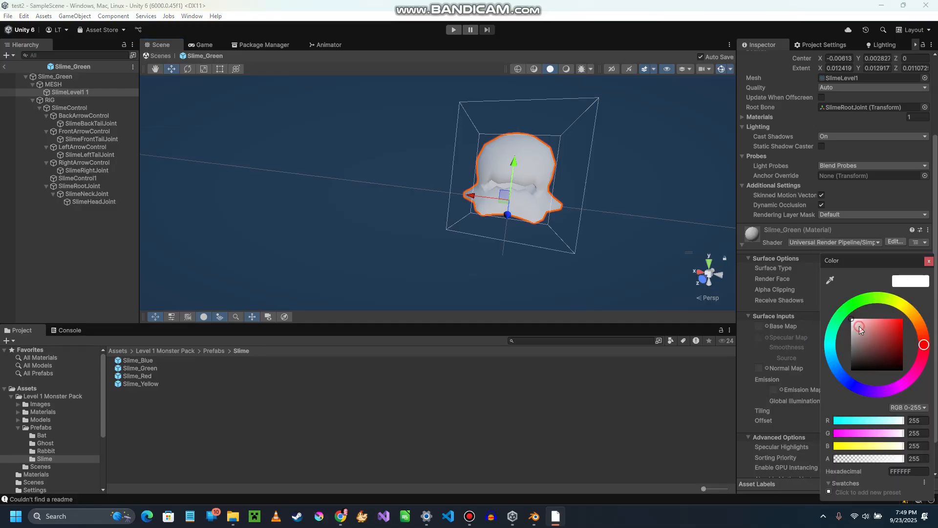
{"action": "left_click", "coordinate": [851, 310]}
{"action": "left_click_drag", "start_coordinate": [867, 336], "coordinate": [893, 327]}
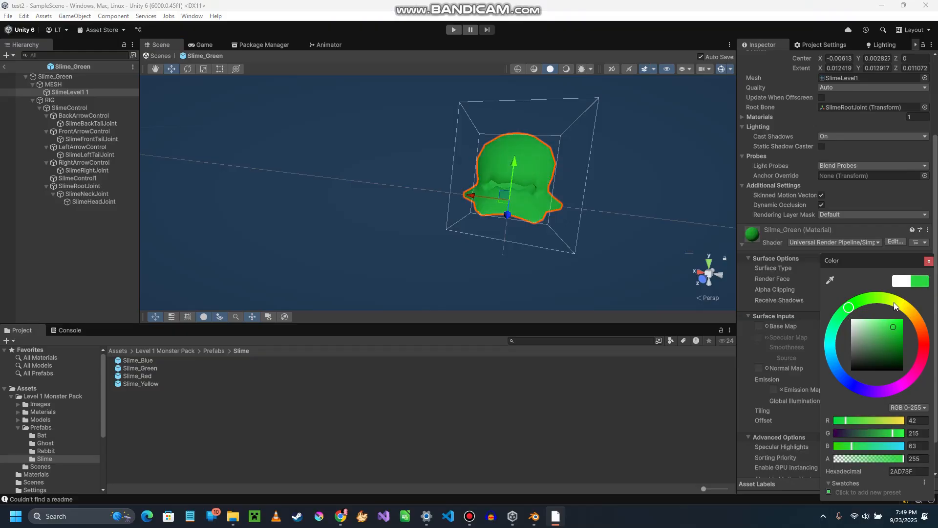
{"action": "left_click_drag", "start_coordinate": [881, 330], "coordinate": [840, 307]}
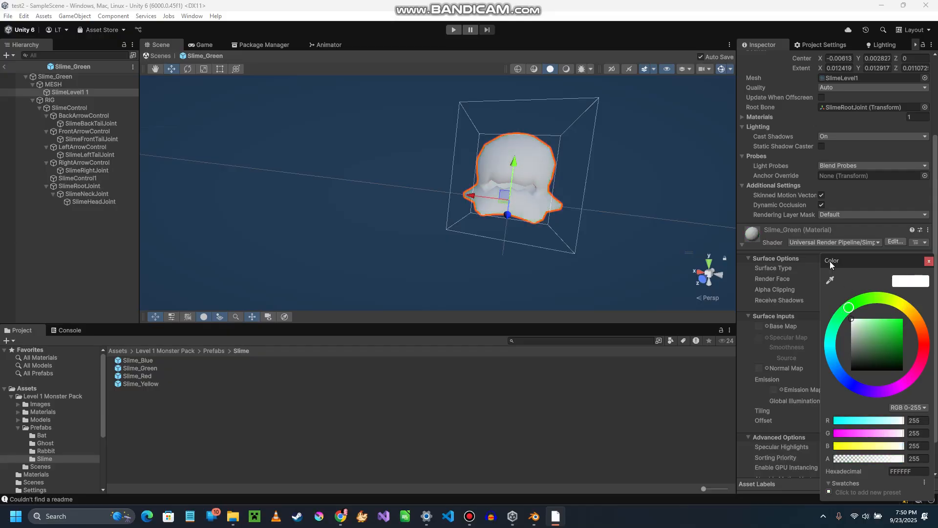
{"action": "left_click", "coordinate": [775, 327]}
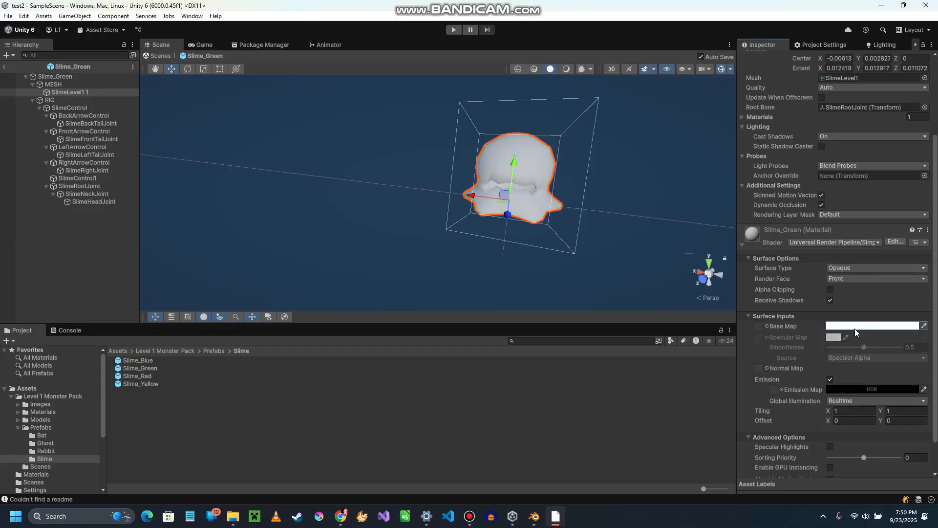
- Assign the SlimeGreen texture to the Base Map of the Slime_Green material
{"action": "left_click", "coordinate": [758, 328]}
{"action": "left_click", "coordinate": [767, 326]}
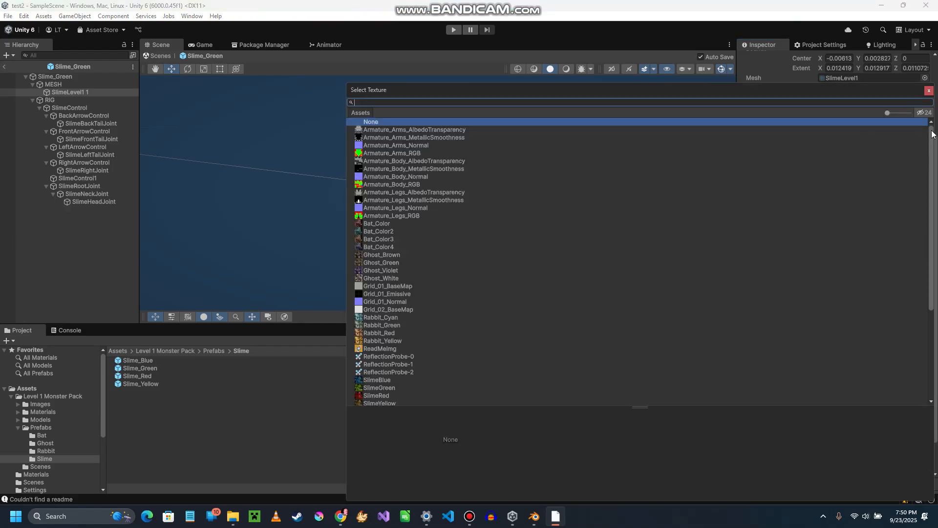
{"action": "left_click_drag", "start_coordinate": [934, 134], "coordinate": [903, 379]}
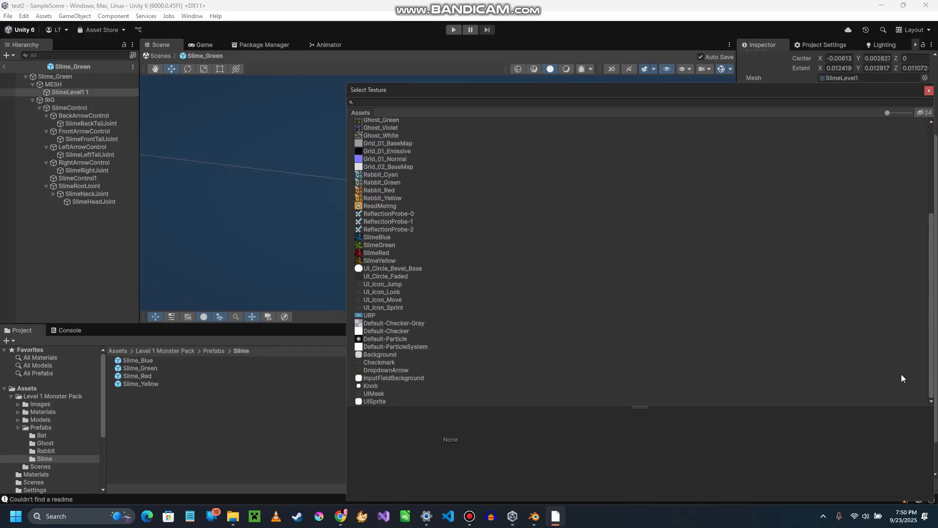
{"action": "left_click_drag", "start_coordinate": [934, 228], "coordinate": [936, 118]}
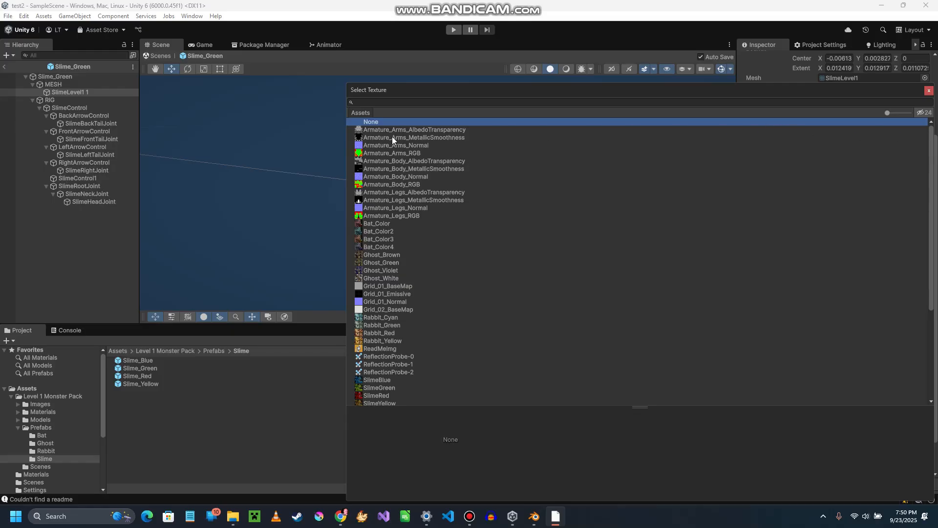
{"action": "left_click", "coordinate": [368, 389]}
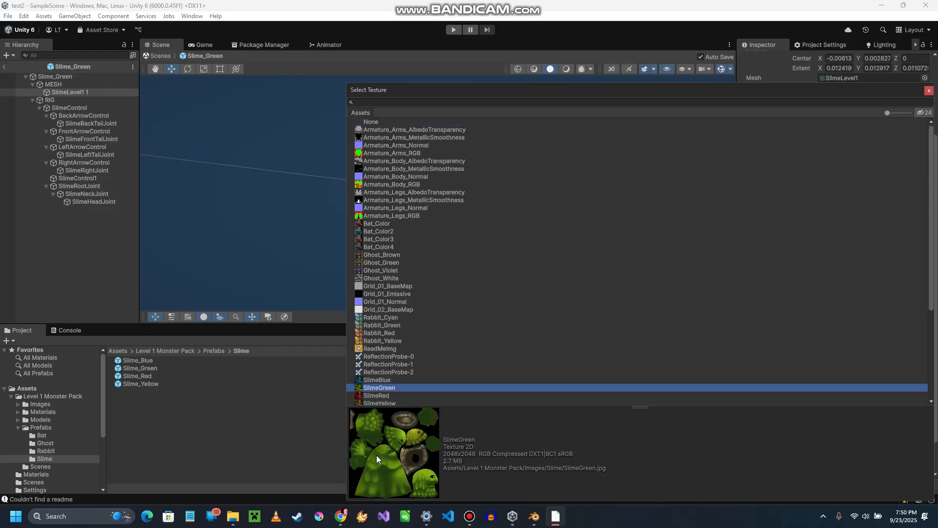
{"action": "double_click", "coordinate": [370, 387]}
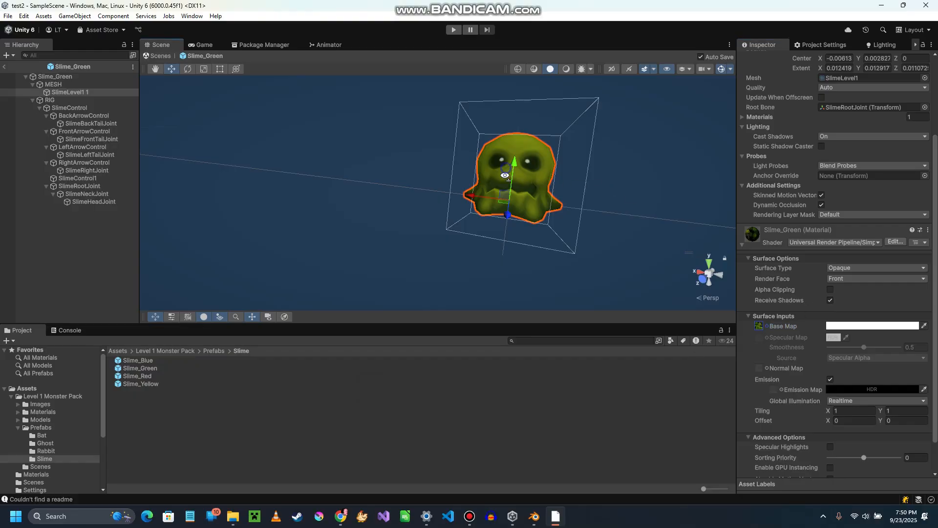
- Inspect the textured Slime_Green model from the front and the side
{"action": "mouse_move", "coordinate": [511, 176]}
{"action": "right_mouse_down"}
{"action": "mouse_move", "coordinate": [540, 173]}
{"action": "mouse_move", "coordinate": [506, 167]}
{"action": "right_mouse_up"}
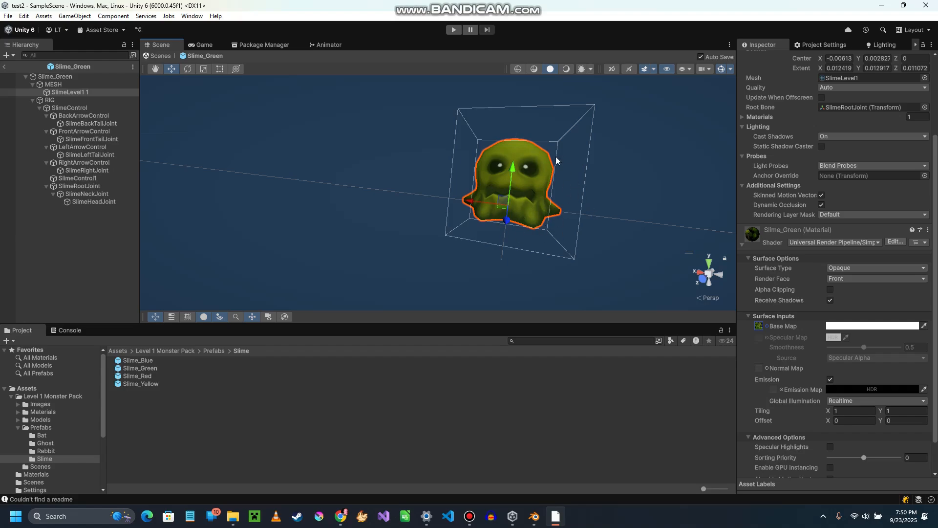
{"action": "scroll", "coordinate": [562, 197], "scroll_direction": "up", "scroll_amount": 2}
{"action": "middle_click_drag", "start_coordinate": [613, 197], "coordinate": [480, 210]}
{"action": "right_click_drag", "start_coordinate": [500, 204], "coordinate": [421, 216]}
{"action": "middle_click_drag", "start_coordinate": [541, 215], "coordinate": [433, 193]}
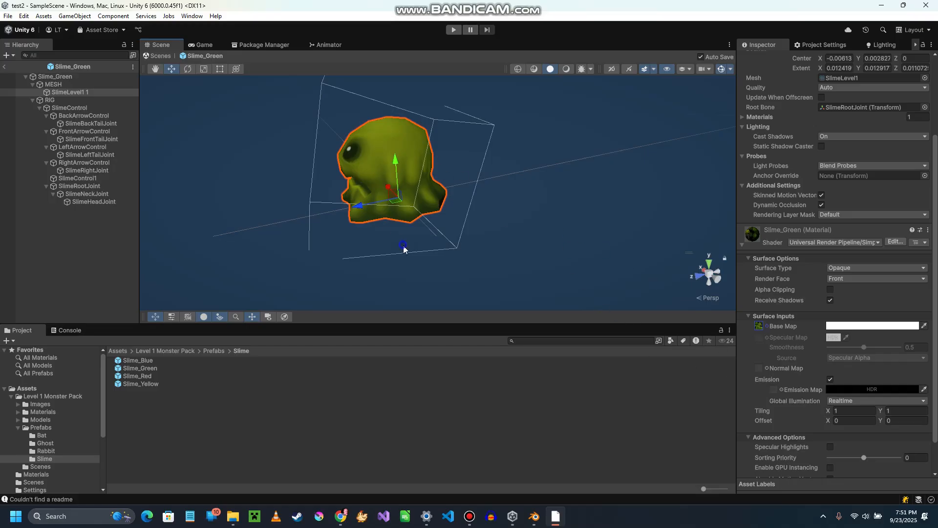
{"action": "right_click_drag", "start_coordinate": [403, 245], "coordinate": [337, 245]}
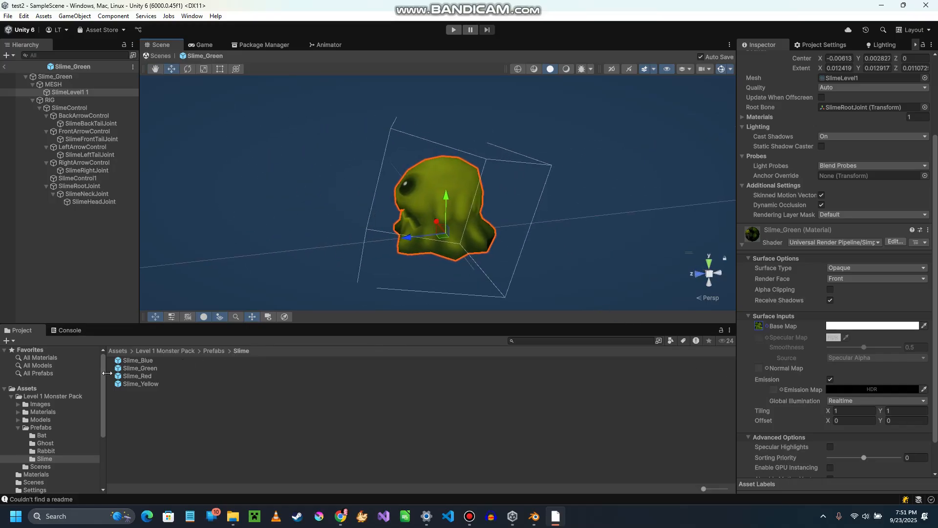
- Open the Slime_Blue prefab and set the shader of its SlimeLevel1 1 mesh material to Universal Render Pipeline/Simple Lit
{"action": "double_click", "coordinate": [133, 361]}
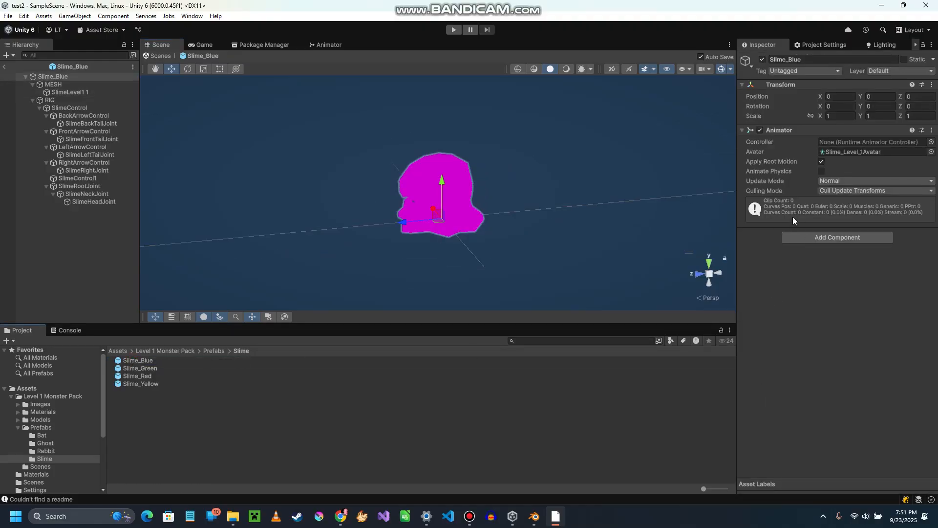
{"action": "left_click", "coordinate": [69, 93]}
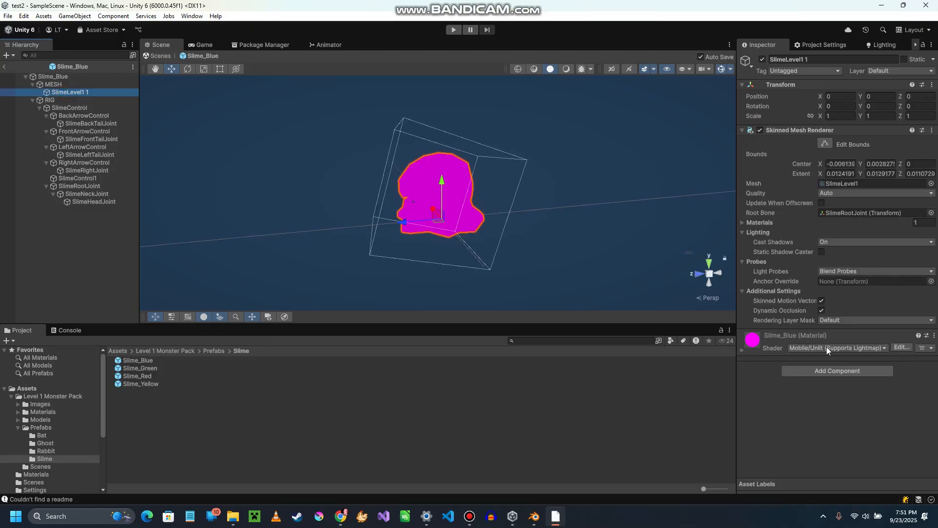
{"action": "left_click", "coordinate": [826, 348]}
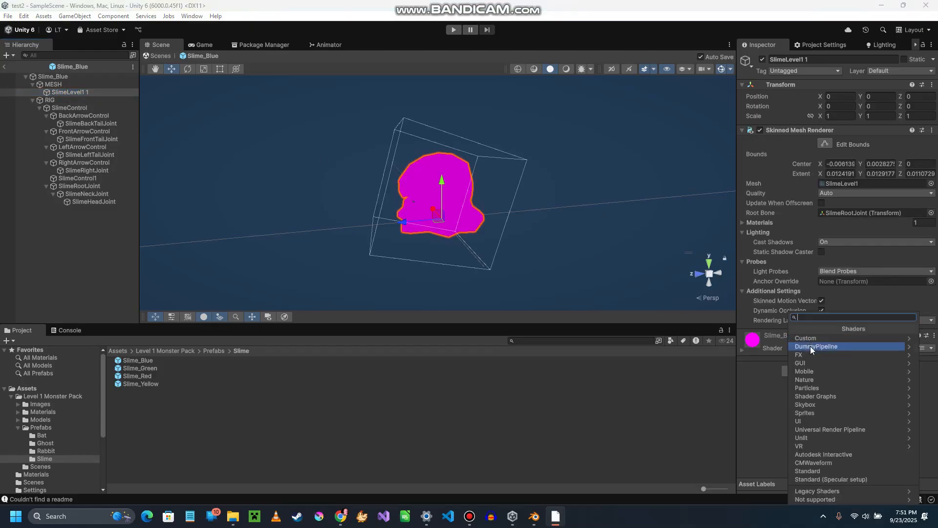
{"action": "left_click", "coordinate": [832, 430]}
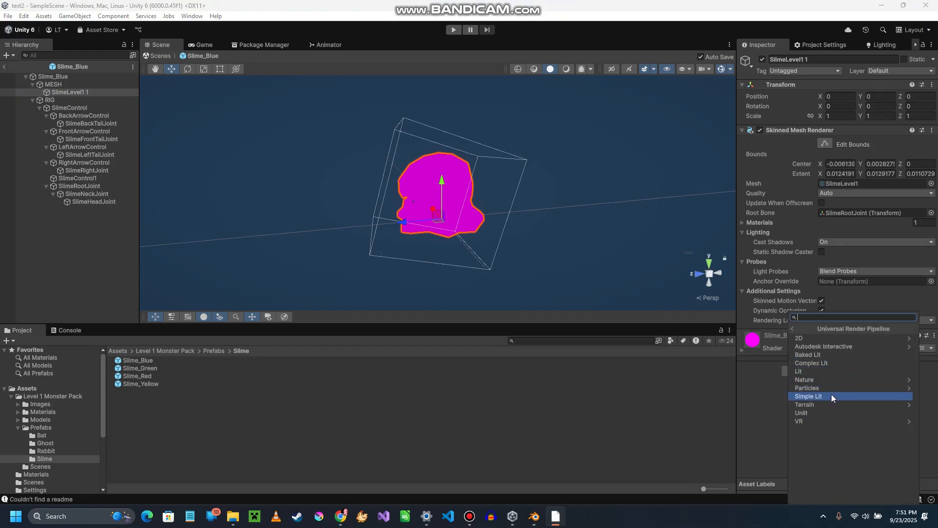
{"action": "left_click", "coordinate": [831, 395]}
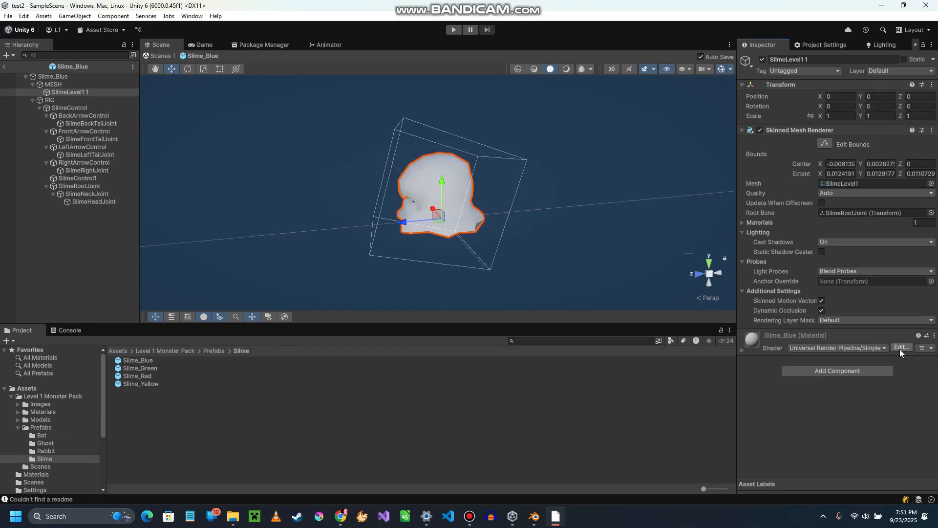
- Expand the Slime_Blue material's properties and assign the SlimeBlue texture to its Base Map
{"action": "left_click", "coordinate": [749, 356]}
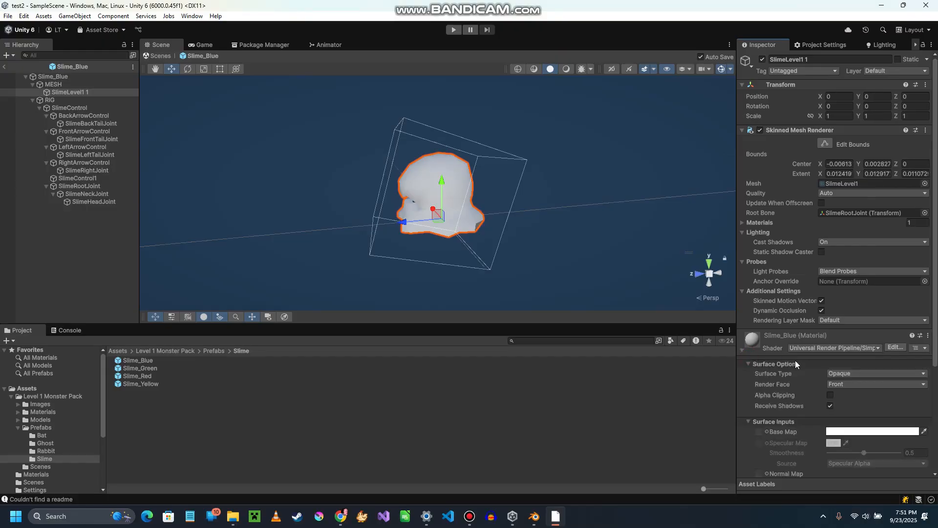
{"action": "scroll", "coordinate": [788, 446], "scroll_direction": "down", "scroll_amount": 2}
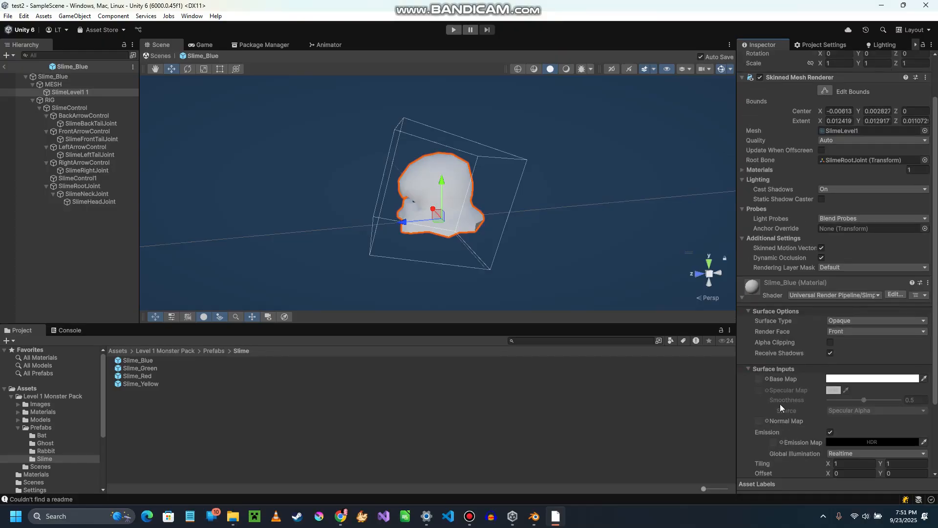
{"action": "left_click", "coordinate": [759, 379]}
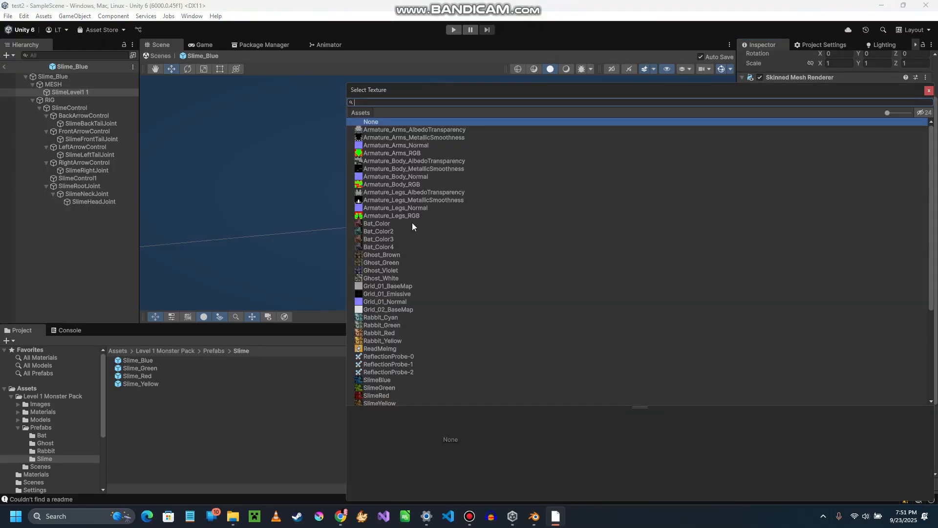
{"action": "scroll", "coordinate": [385, 156], "scroll_direction": "down", "scroll_amount": 4}
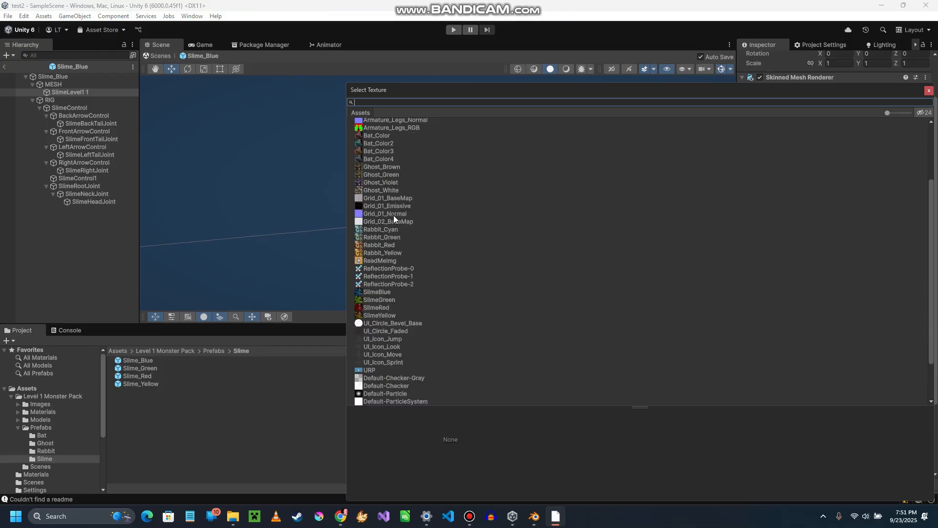
{"action": "left_click", "coordinate": [379, 292]}
{"action": "double_click", "coordinate": [378, 292]}
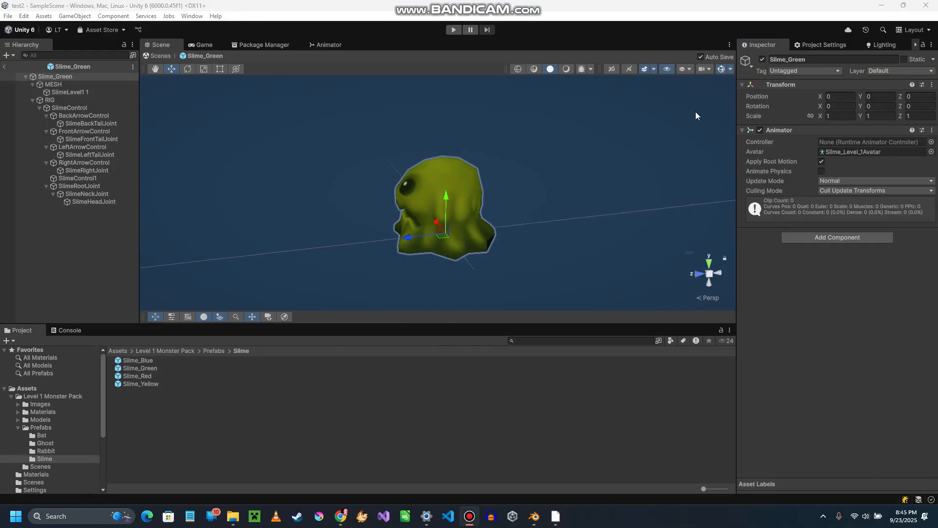
- Leave prefab editing for SampleScene and select the Capsule inside PlayerCapsule under NestedParentCapsule_Unpack
{"action": "left_click", "coordinate": [438, 5]}
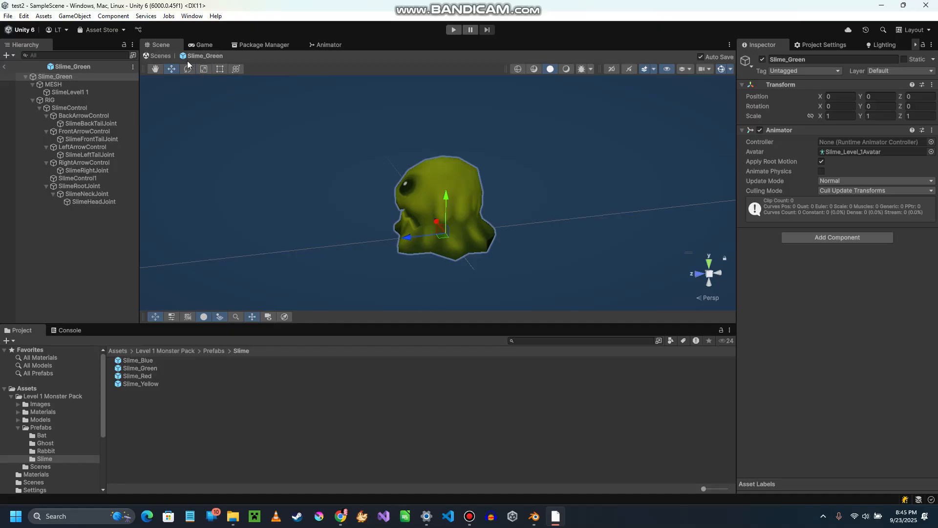
{"action": "left_click", "coordinate": [4, 70]}
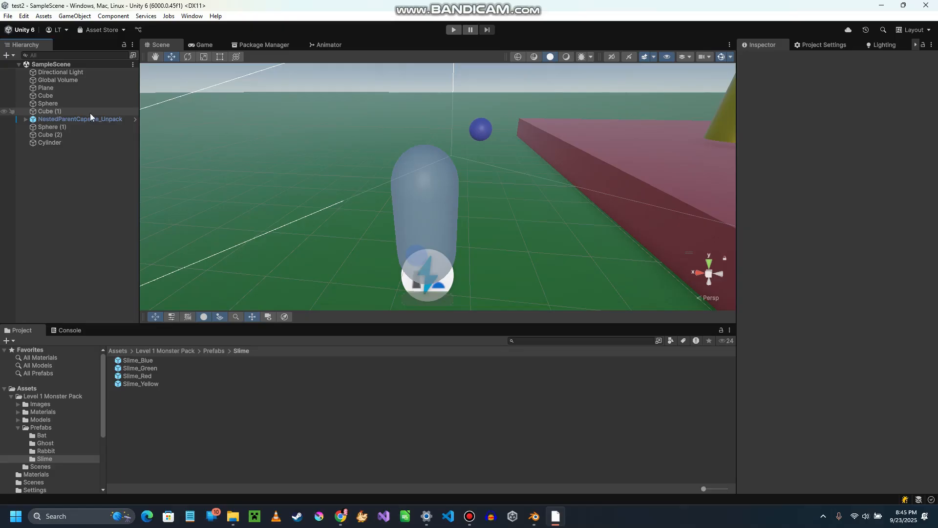
{"action": "left_click", "coordinate": [25, 119]}
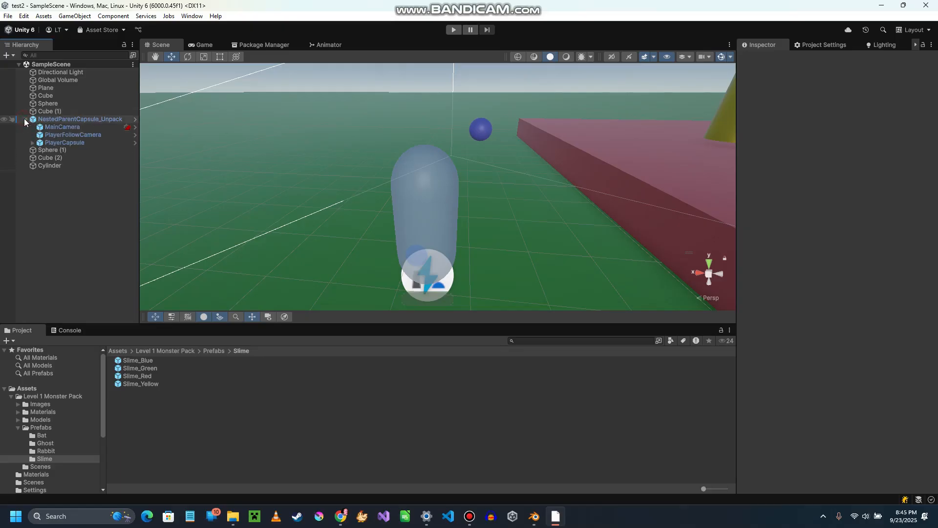
{"action": "left_click", "coordinate": [58, 142]}
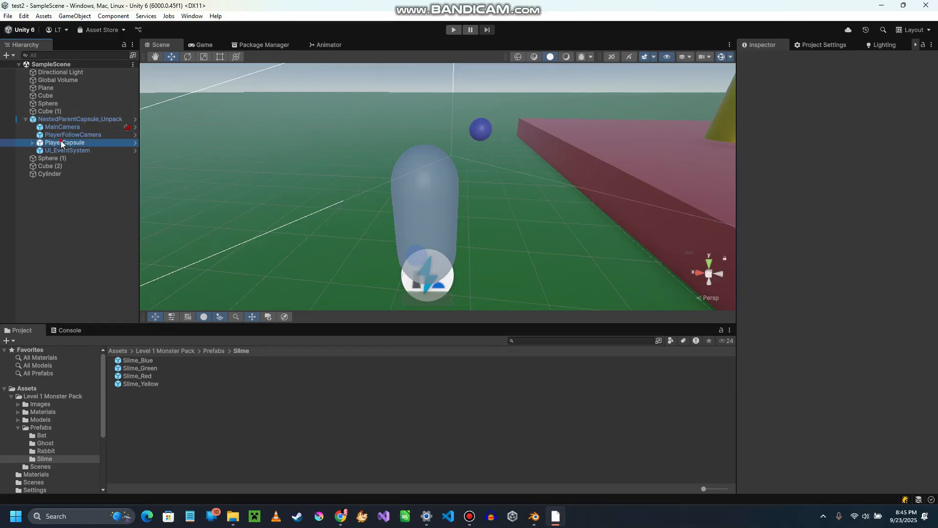
{"action": "left_click", "coordinate": [32, 142]}
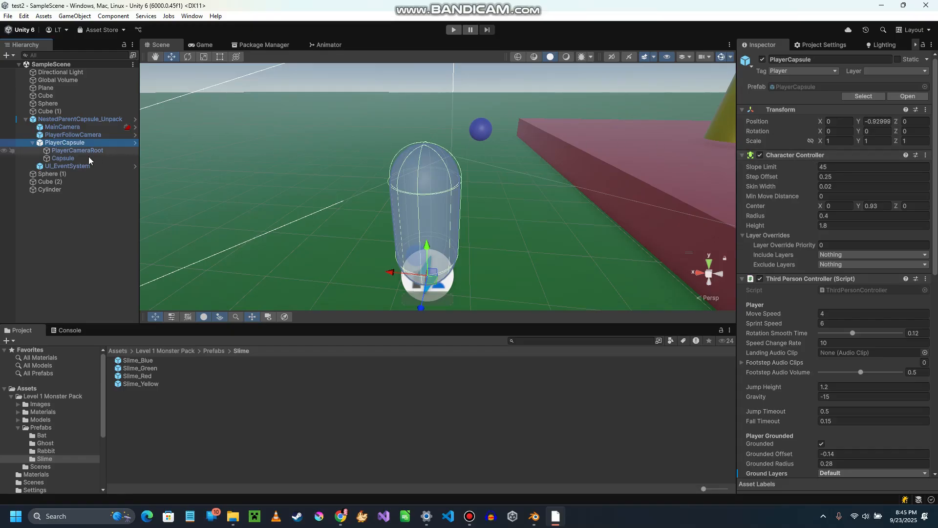
{"action": "left_click", "coordinate": [63, 159]}
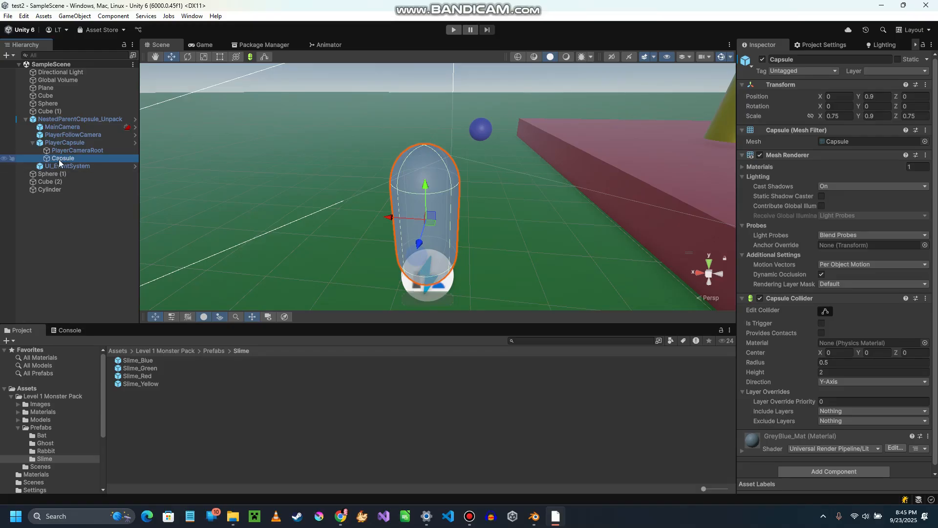
- Deactivate the Capsule and place the Slime_Green prefab under PlayerCapsule, between PlayerCameraRoot and Capsule
{"action": "left_click", "coordinate": [763, 60]}
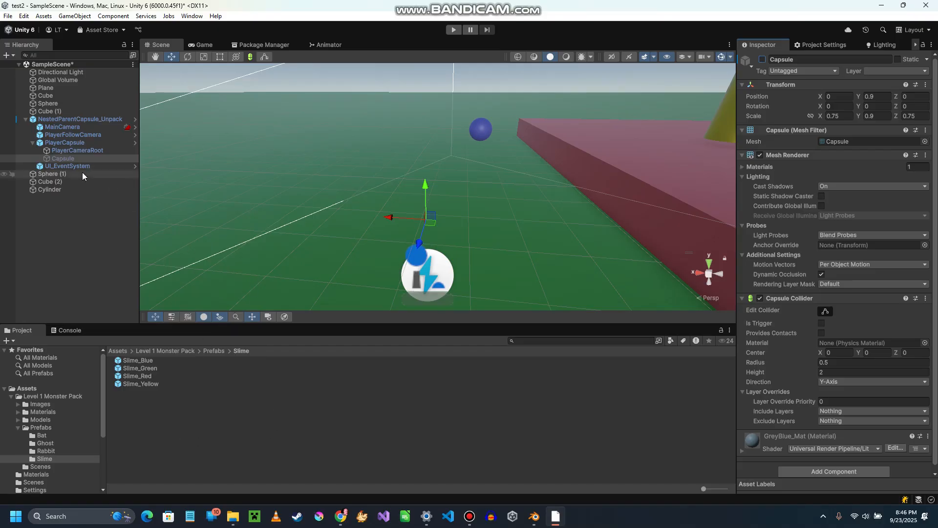
{"action": "left_click", "coordinate": [132, 368]}
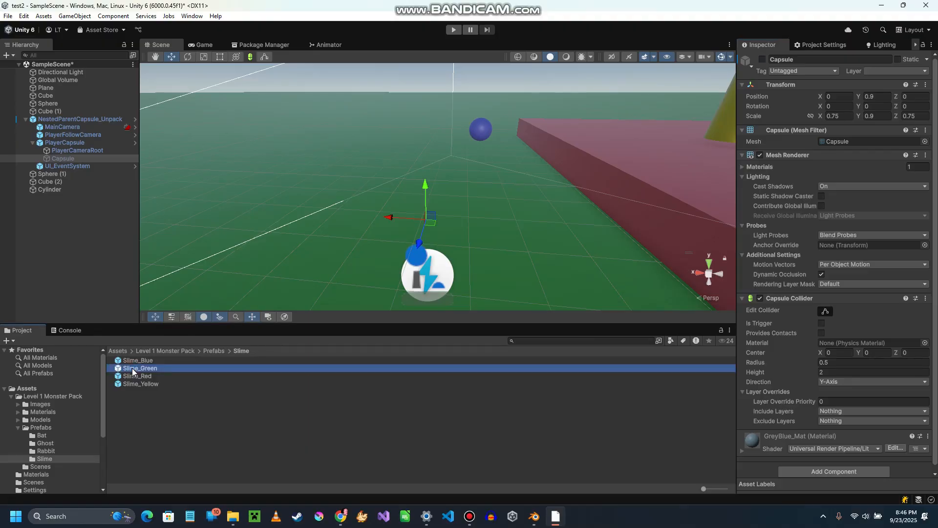
{"action": "left_click_drag", "start_coordinate": [133, 371], "coordinate": [62, 157]}
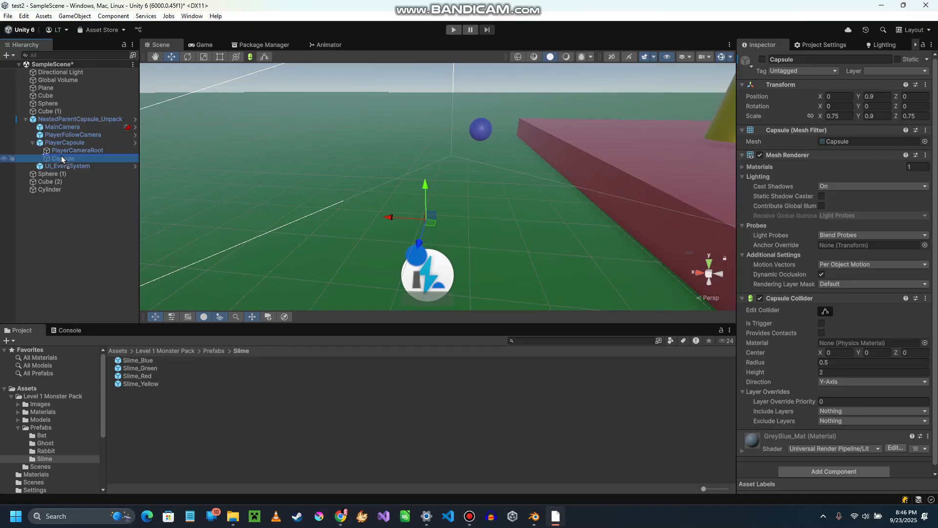
{"action": "left_click_drag", "start_coordinate": [62, 157], "coordinate": [63, 158]}
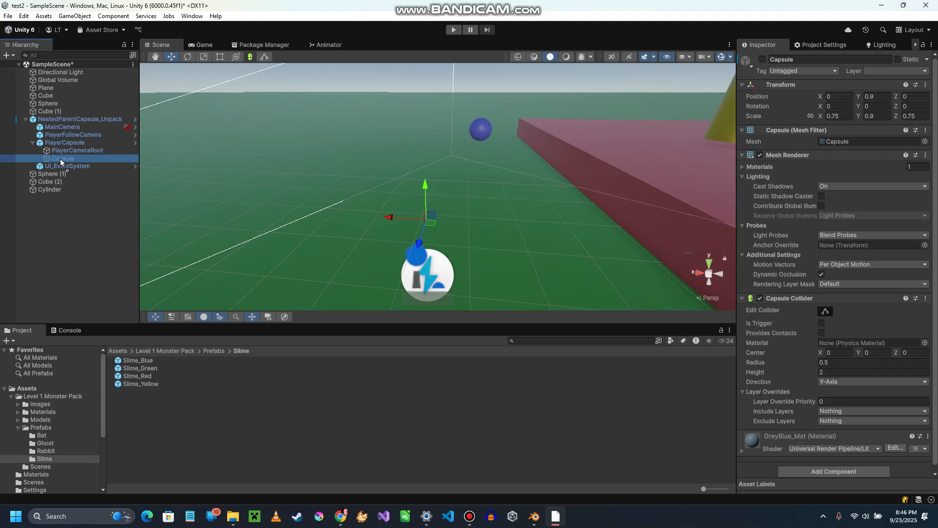
{"action": "left_click_drag", "start_coordinate": [60, 159], "coordinate": [60, 156]}
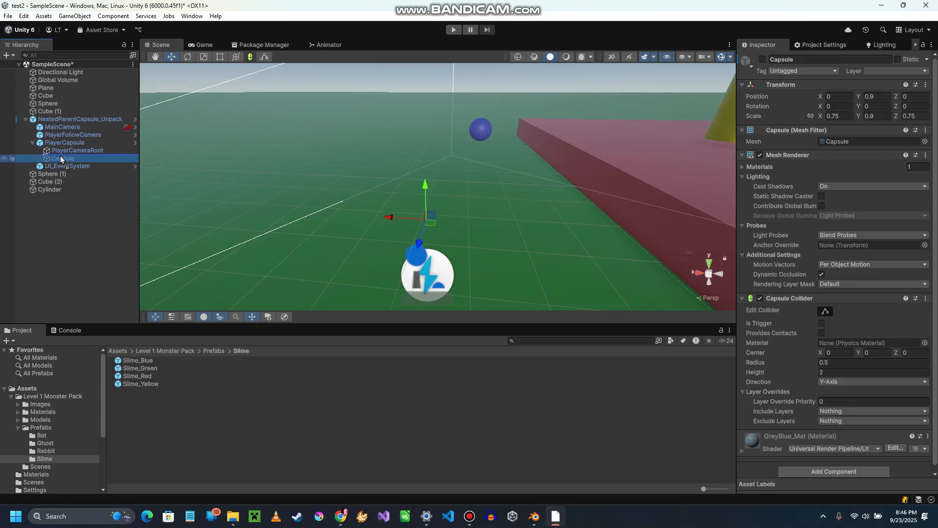
{"action": "left_click_drag", "start_coordinate": [60, 156], "coordinate": [60, 159]}
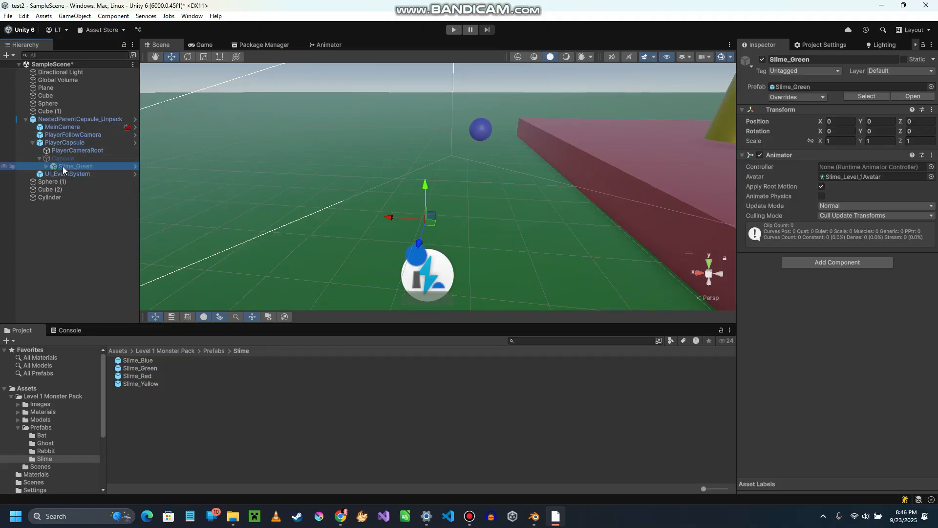
{"action": "left_click_drag", "start_coordinate": [64, 165], "coordinate": [65, 155]}
{"action": "left_click_drag", "start_coordinate": [64, 154], "coordinate": [63, 154]}
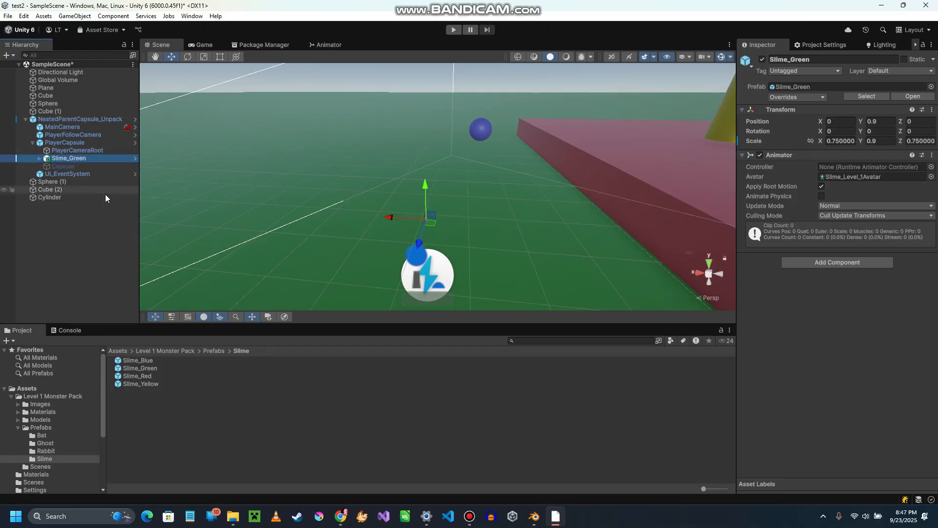
- Delete the deactivated Capsule from PlayerCapsule and select Slime_Green
{"action": "left_click", "coordinate": [64, 167]}
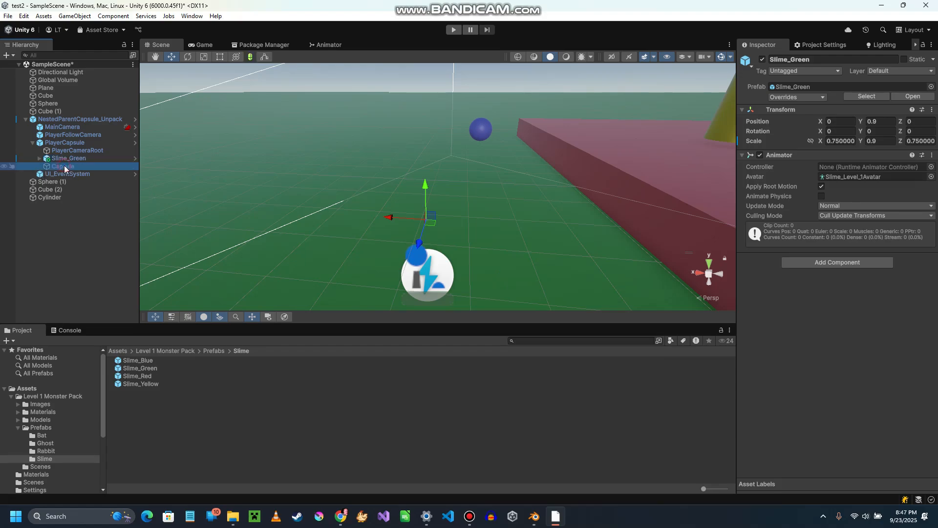
{"action": "key", "text": "Delete"}
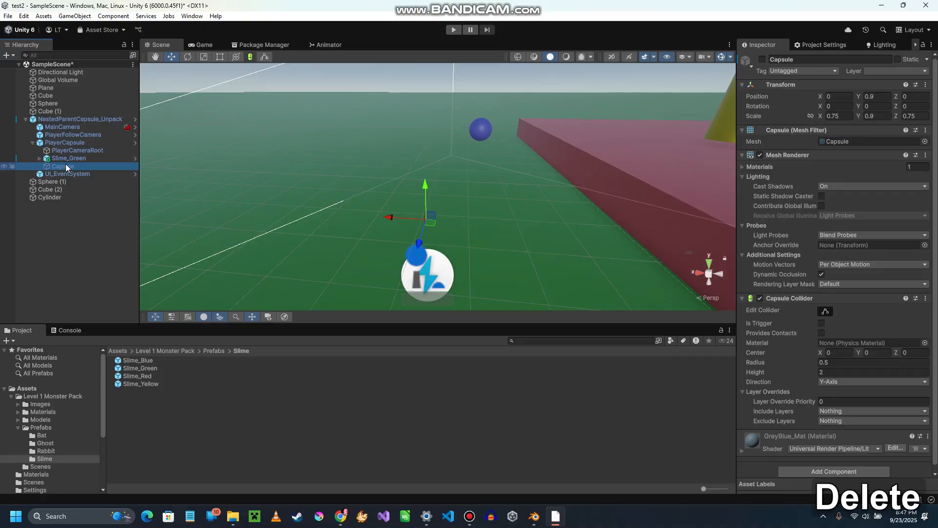
{"action": "left_click", "coordinate": [70, 159]}
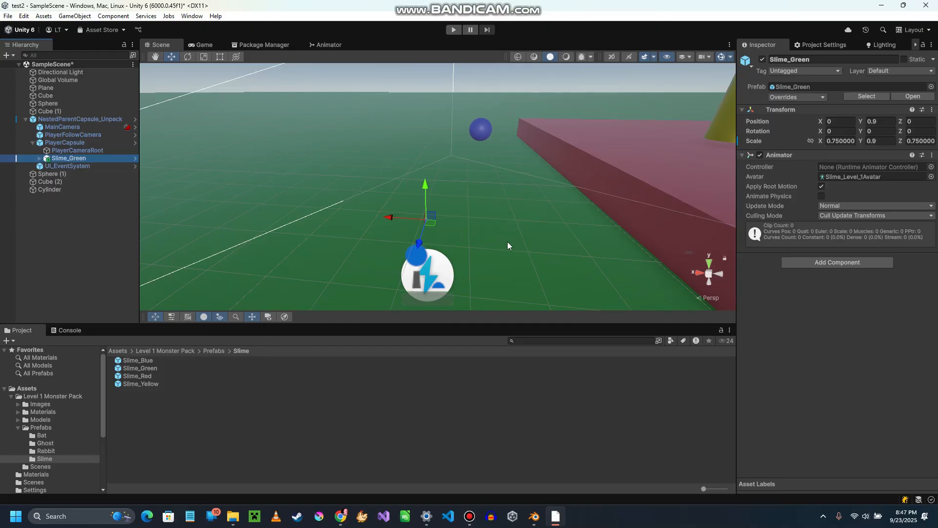
- Set Slime_Green's scale to 1 on the X, Y and Z axes
{"action": "right_click_drag", "start_coordinate": [516, 248], "coordinate": [541, 253]}
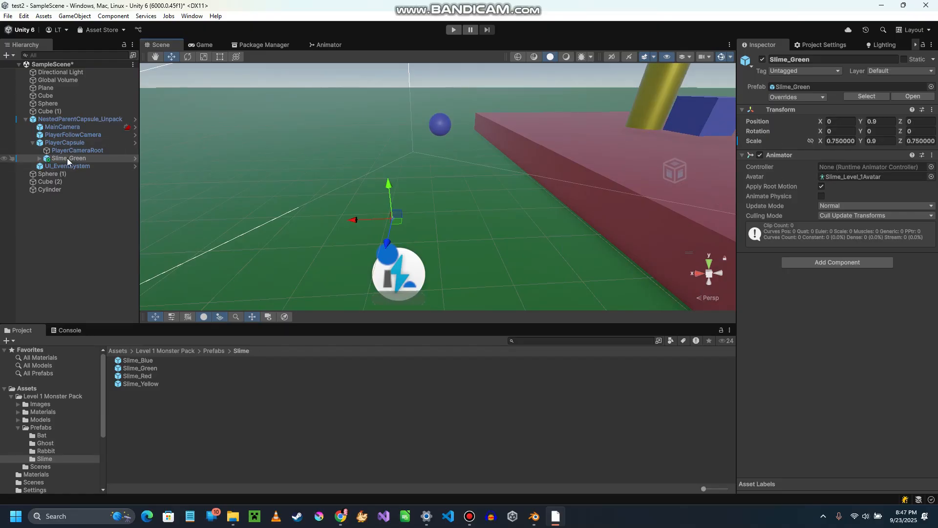
{"action": "left_click", "coordinate": [839, 142]}
{"action": "type", "text": "1"}
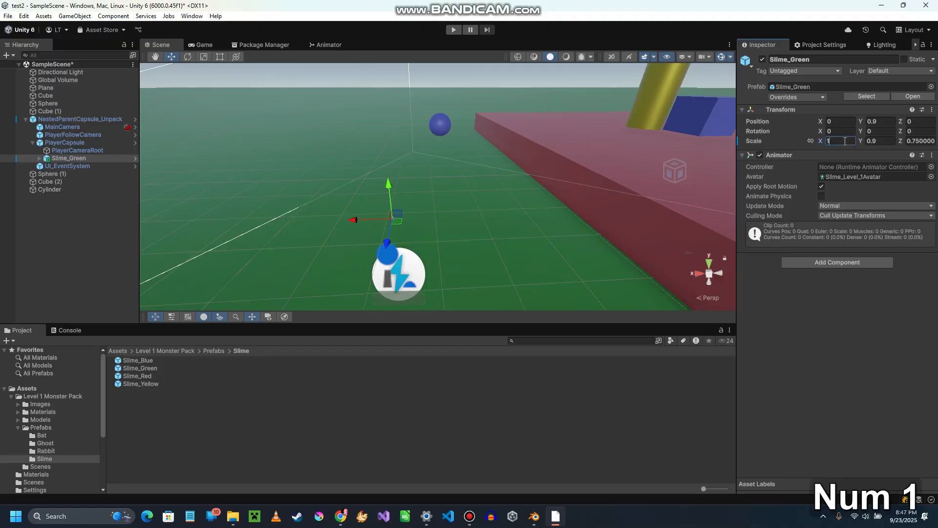
{"action": "key", "text": "Tab"}
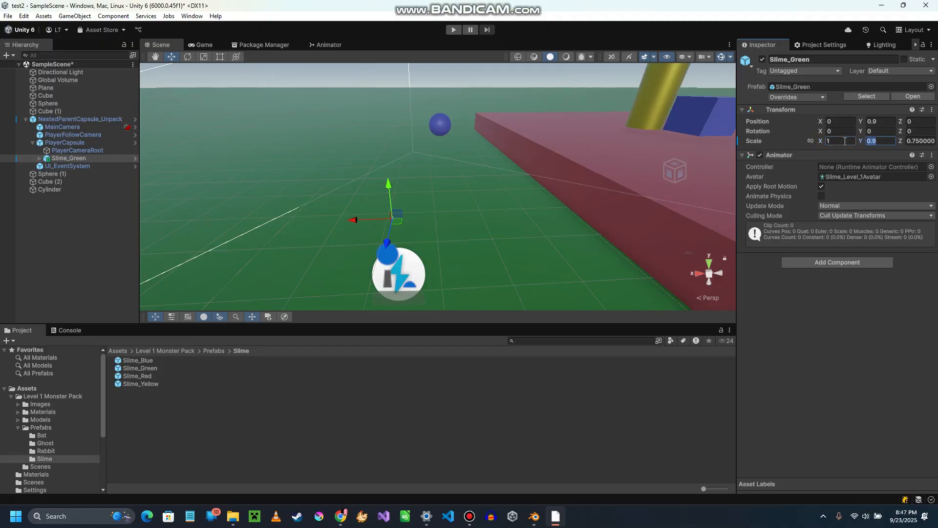
{"action": "type", "text": "1"}
{"action": "key", "text": "Tab"}
{"action": "type", "text": "1"}
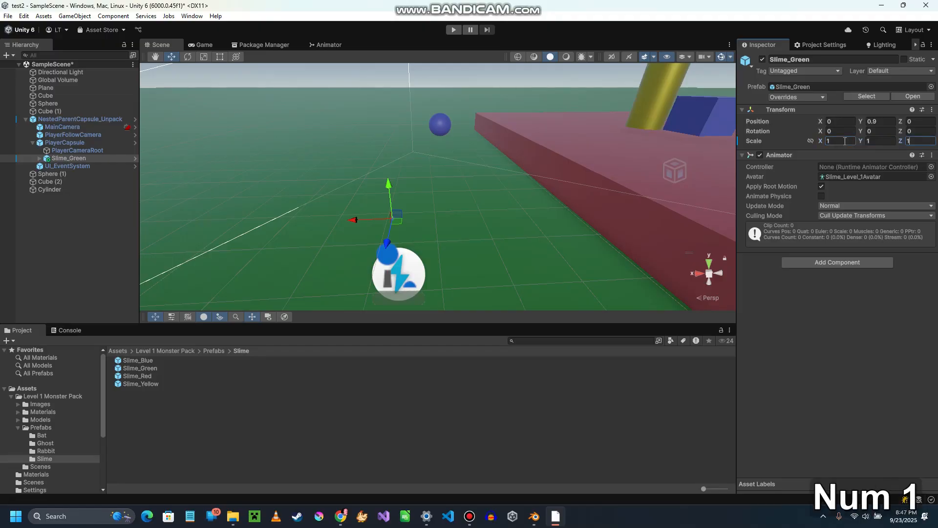
{"action": "key", "text": "Return"}
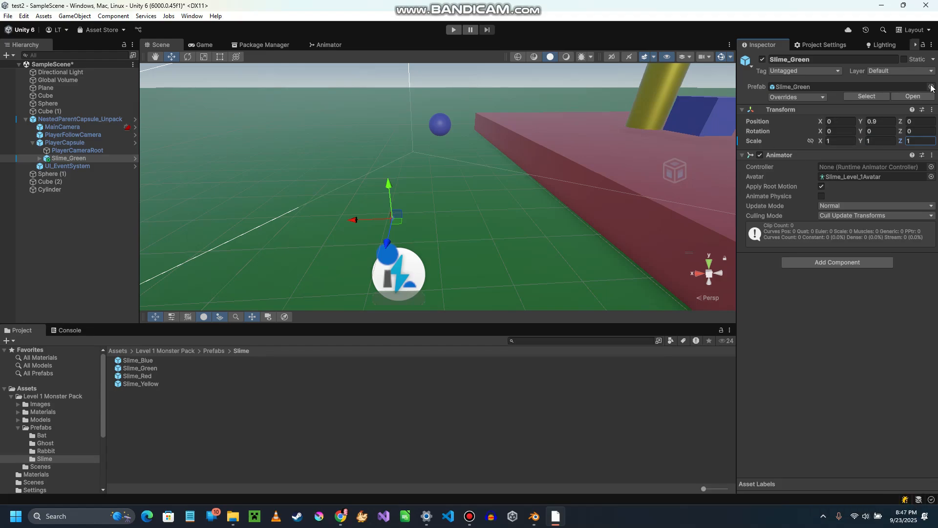
- Enable constrained proportions for Slime_Green's scale and set it uniformly to 10
{"action": "left_click", "coordinate": [838, 142]}
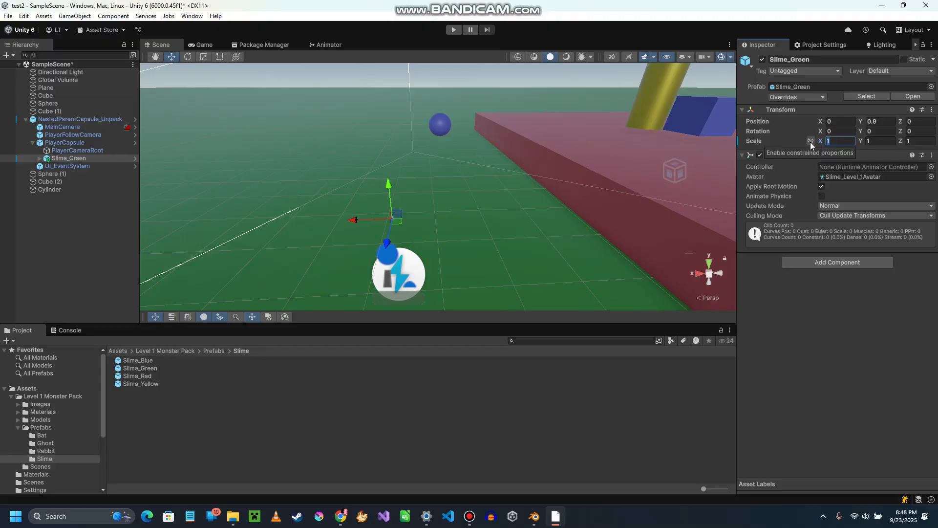
{"action": "left_click", "coordinate": [838, 143]}
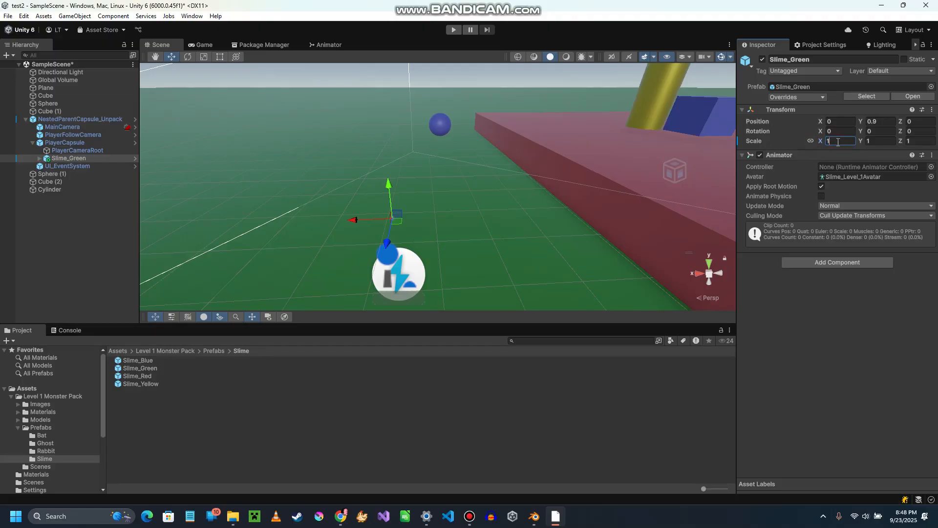
{"action": "type", "text": "0"}
{"action": "right_click_drag", "start_coordinate": [419, 225], "coordinate": [397, 236]}
{"action": "key", "text": "w"}
{"action": "key", "text": "d"}
{"action": "key", "text": "a"}
{"action": "key", "text": "a"}
{"action": "key", "text": "s"}
- Set Slime_Green's uniform scale to 100 and compare its size with PlayerCapsule's collider outline
{"action": "left_click", "coordinate": [843, 141]}
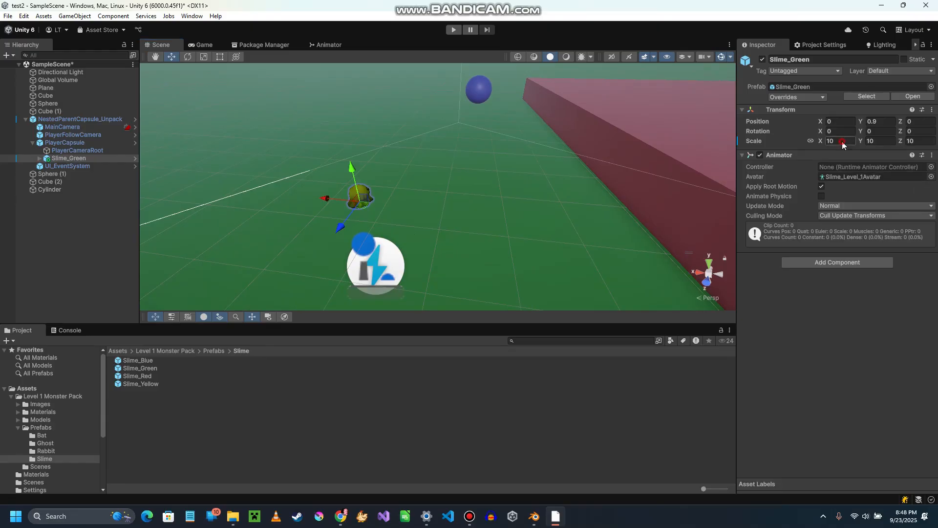
{"action": "type", "text": "0"}
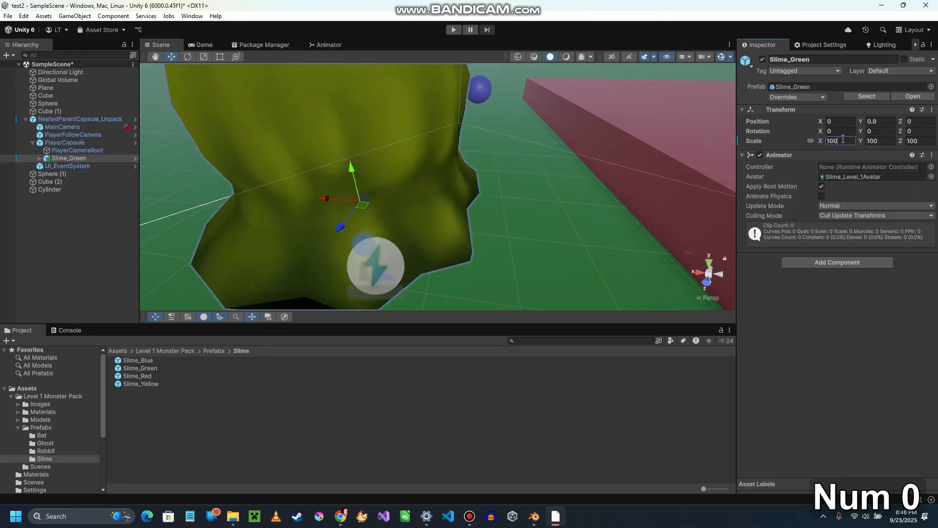
{"action": "key", "text": "s"}
{"action": "right_click_drag", "start_coordinate": [563, 195], "coordinate": [585, 172]}
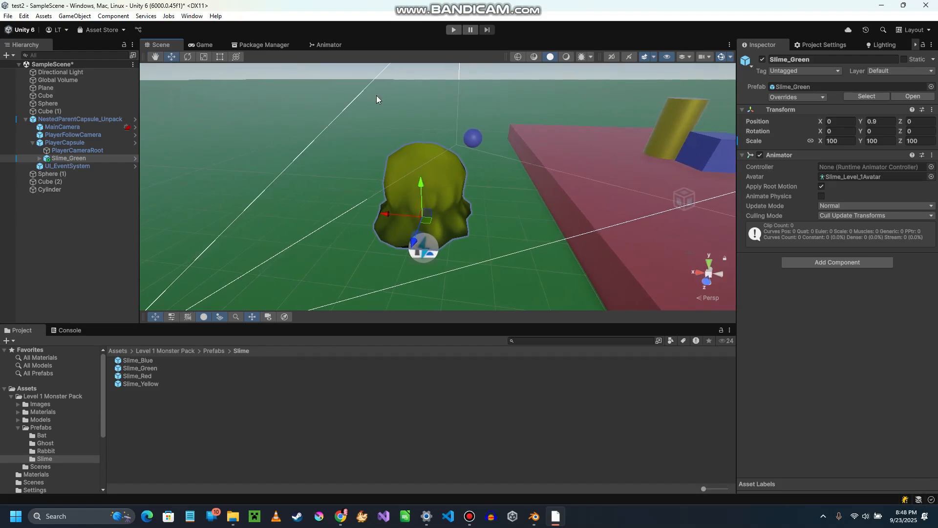
{"action": "left_click", "coordinate": [59, 144]}
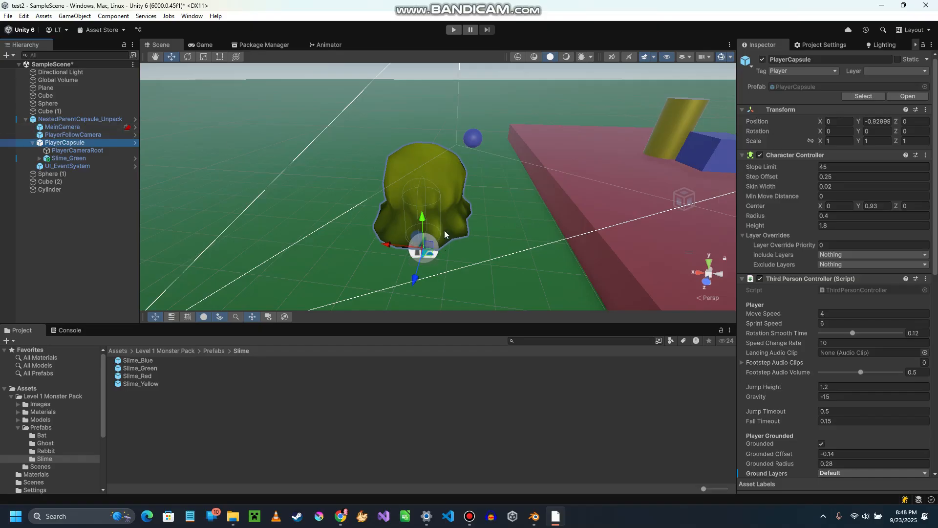
{"action": "left_click", "coordinate": [404, 194]}
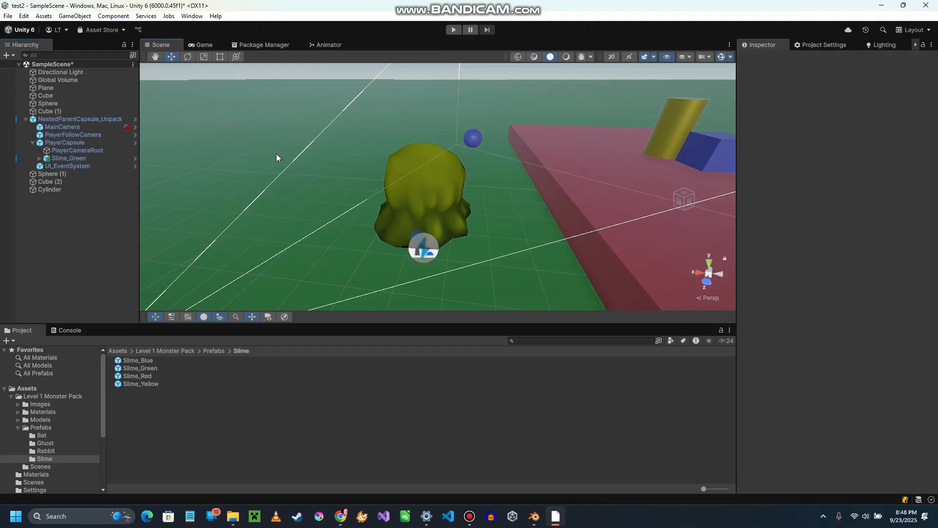
{"action": "left_click", "coordinate": [68, 145]}
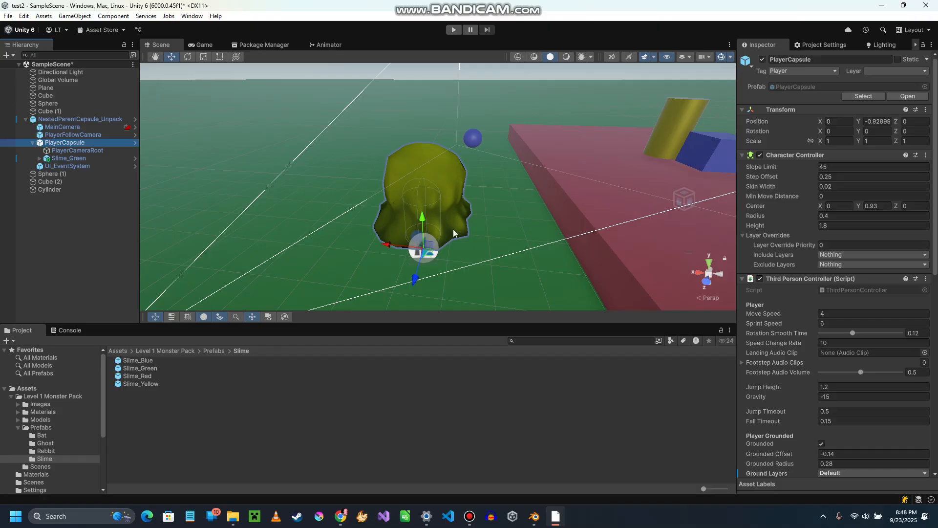
{"action": "mouse_move", "coordinate": [520, 233]}
{"action": "right_mouse_down"}
{"action": "mouse_move", "coordinate": [465, 239]}
{"action": "mouse_move", "coordinate": [505, 233]}
{"action": "right_mouse_up"}
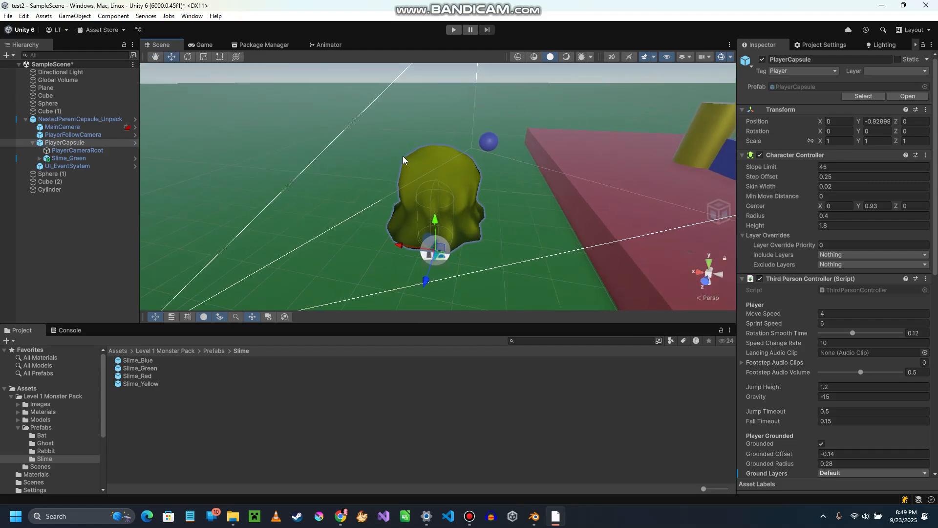
- Set Slime_Green's uniform scale to 50
{"action": "left_click", "coordinate": [84, 160]}
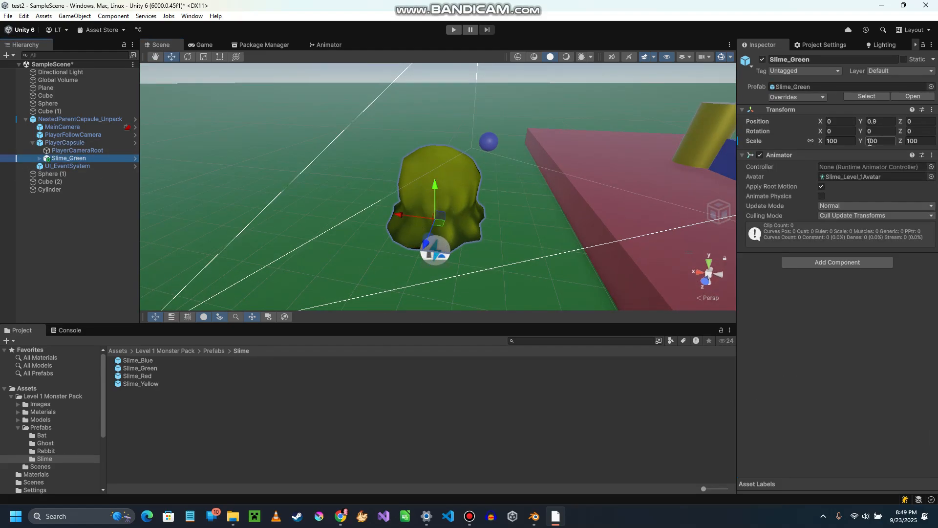
{"action": "left_click", "coordinate": [842, 142]}
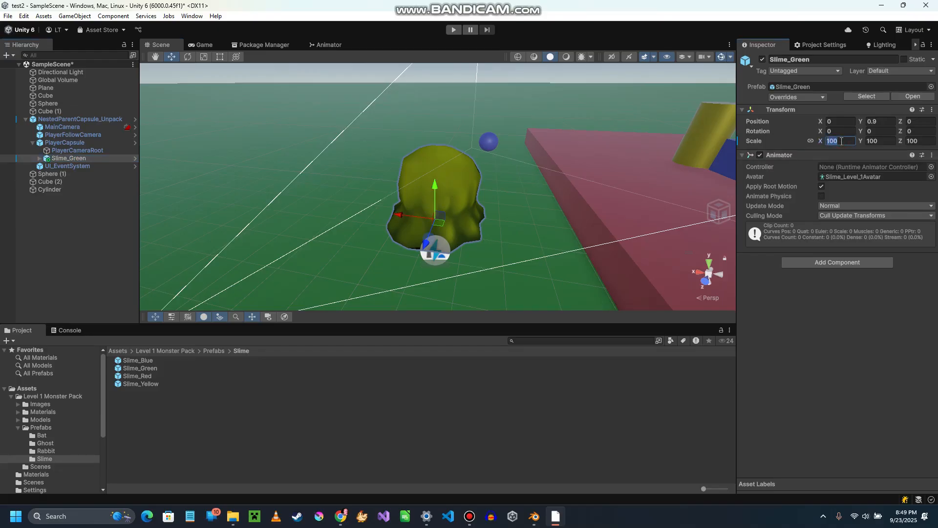
{"action": "type", "text": "50"}
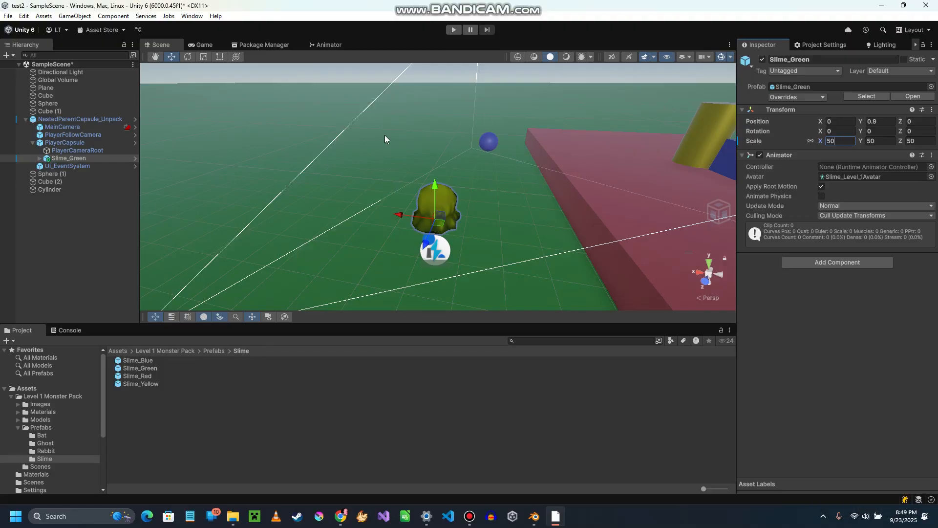
- Examine how Slime_Green fits PlayerCapsule's collider outline from above, the side and below, especially the gap under the slime
{"action": "left_click", "coordinate": [64, 143]}
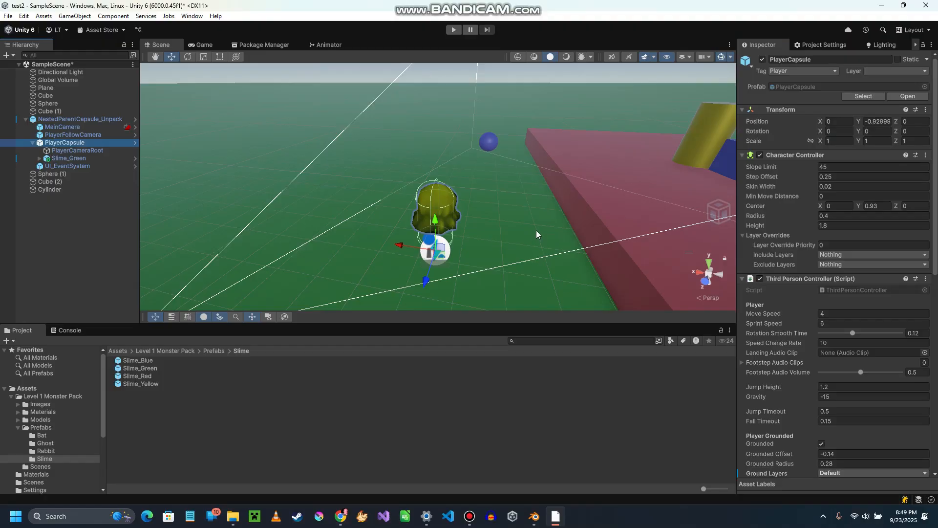
{"action": "mouse_move", "coordinate": [499, 242]}
{"action": "right_mouse_down"}
{"action": "mouse_move", "coordinate": [465, 232]}
{"action": "mouse_move", "coordinate": [509, 257]}
{"action": "mouse_move", "coordinate": [501, 256]}
{"action": "right_mouse_up"}
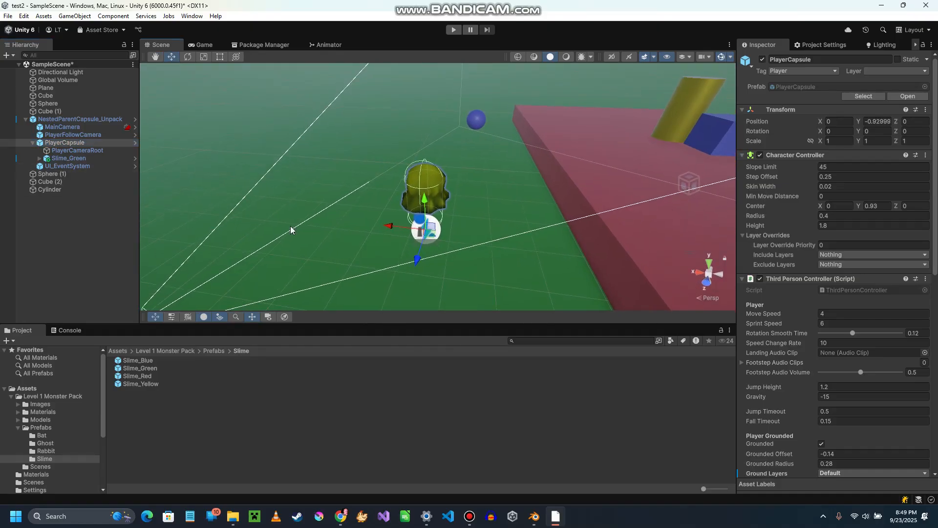
{"action": "right_click_drag", "start_coordinate": [436, 261], "coordinate": [281, 187]}
{"action": "key", "text": "w"}
{"action": "key", "text": "d"}
{"action": "key", "text": "s"}
{"action": "left_click_drag", "start_coordinate": [282, 187], "coordinate": [166, 192]}
{"action": "key", "text": "d"}
{"action": "key", "text": "d"}
{"action": "key", "text": "d"}
{"action": "right_click_drag", "start_coordinate": [166, 193], "coordinate": [100, 219]}
{"action": "key", "text": "w"}
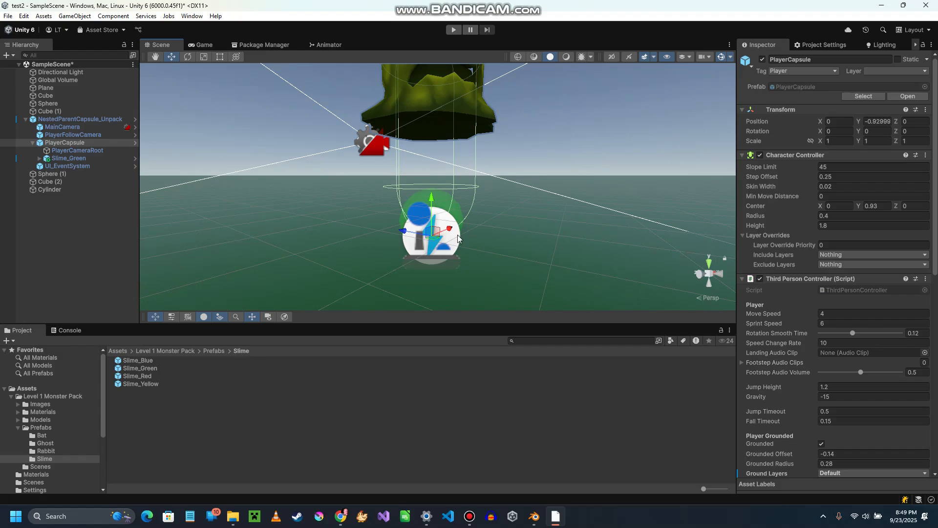
{"action": "key", "text": "w"}
{"action": "right_click_drag", "start_coordinate": [509, 238], "coordinate": [511, 250]}
{"action": "key", "text": "w"}
{"action": "key", "text": "s"}
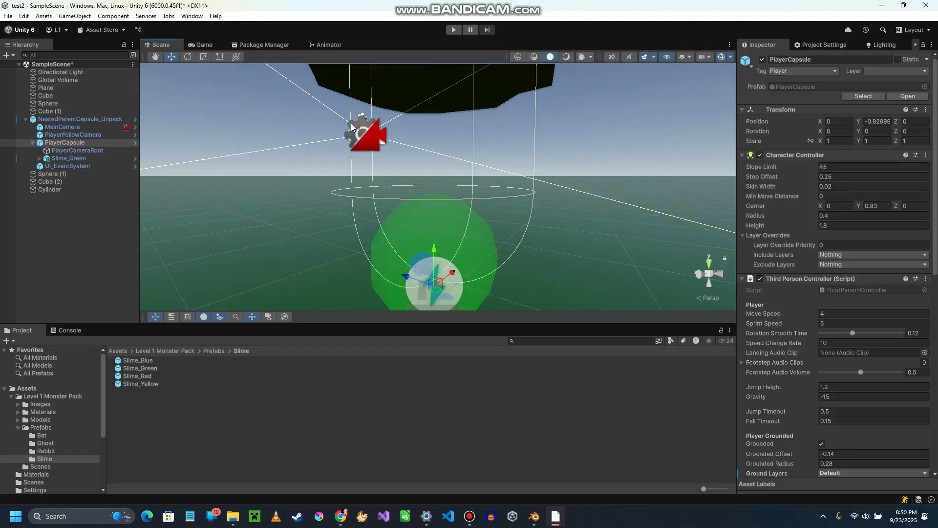
{"action": "right_click_drag", "start_coordinate": [395, 201], "coordinate": [391, 99]}
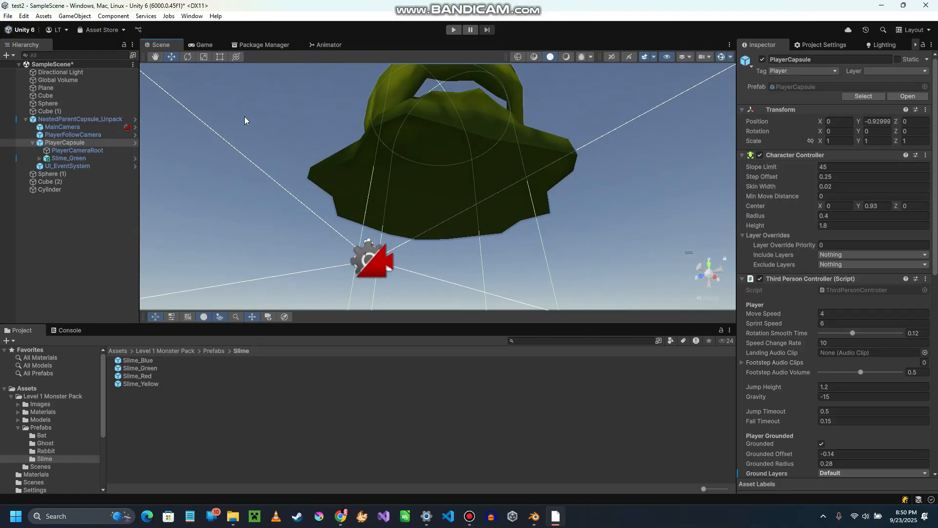
- Lower Slime_Green along the Y axis toward the base of PlayerCapsule's collider and check its height against the collider outline
{"action": "left_click", "coordinate": [69, 158]}
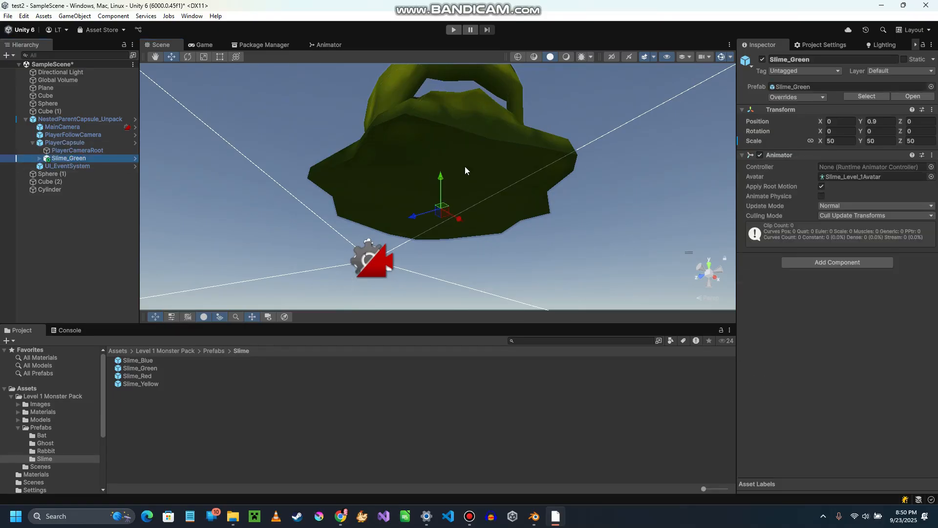
{"action": "left_click_drag", "start_coordinate": [443, 177], "coordinate": [434, 266]}
{"action": "right_click_drag", "start_coordinate": [673, 148], "coordinate": [639, 219]}
{"action": "left_click", "coordinate": [65, 144]}
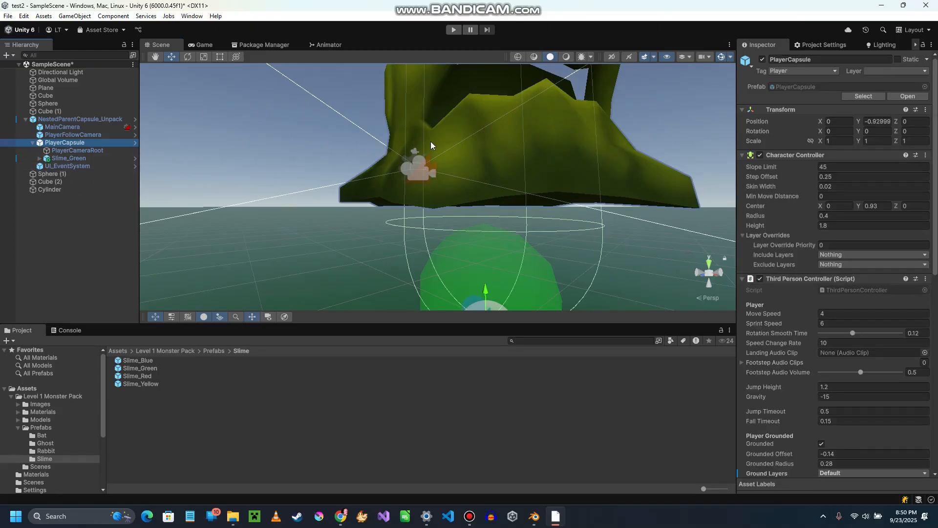
{"action": "right_click_drag", "start_coordinate": [431, 145], "coordinate": [429, 193]}
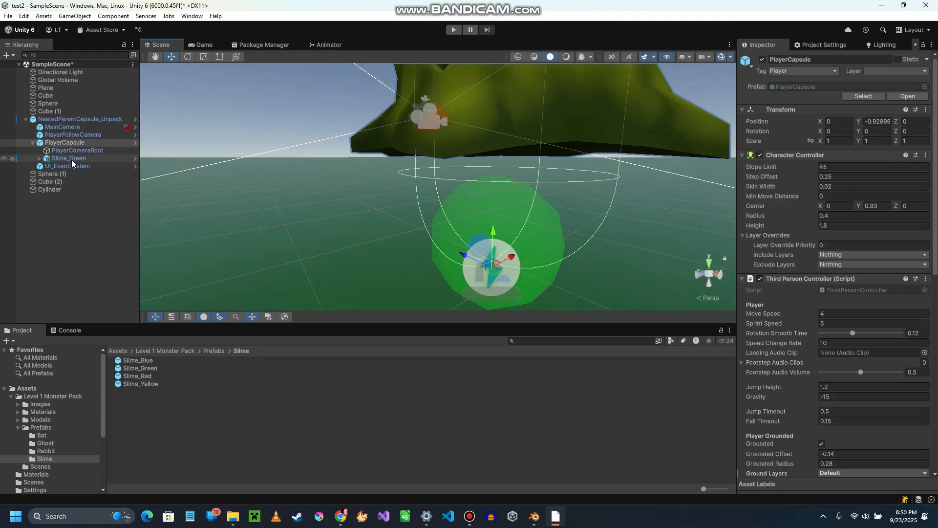
- Lower Slime_Green along the Y axis to about 0.061 to bring its base down to the bottom of PlayerCapsule's collider
{"action": "left_click", "coordinate": [71, 159]}
{"action": "left_click_drag", "start_coordinate": [498, 123], "coordinate": [490, 193]}
{"action": "double_click", "coordinate": [71, 143]}
{"action": "right_click_drag", "start_coordinate": [424, 220], "coordinate": [469, 237]}
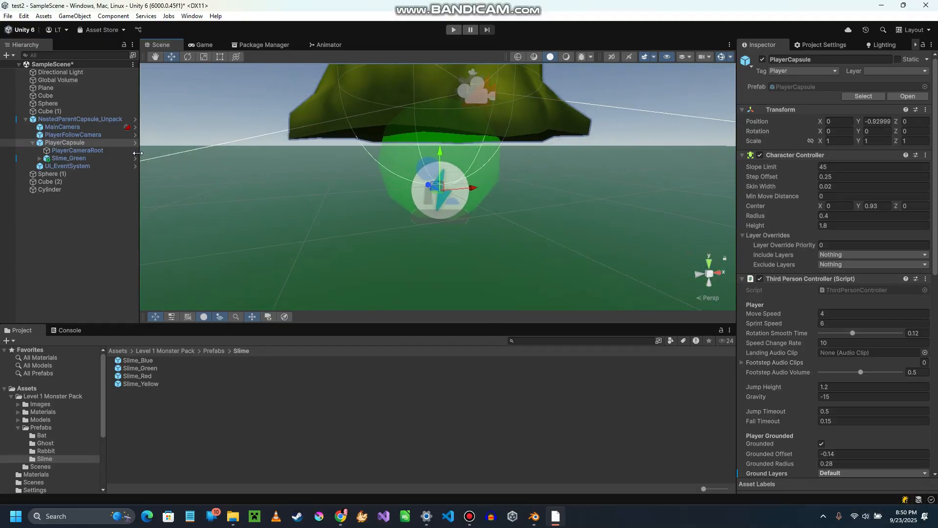
{"action": "left_click", "coordinate": [64, 159]}
{"action": "left_click_drag", "start_coordinate": [444, 104], "coordinate": [441, 143]}
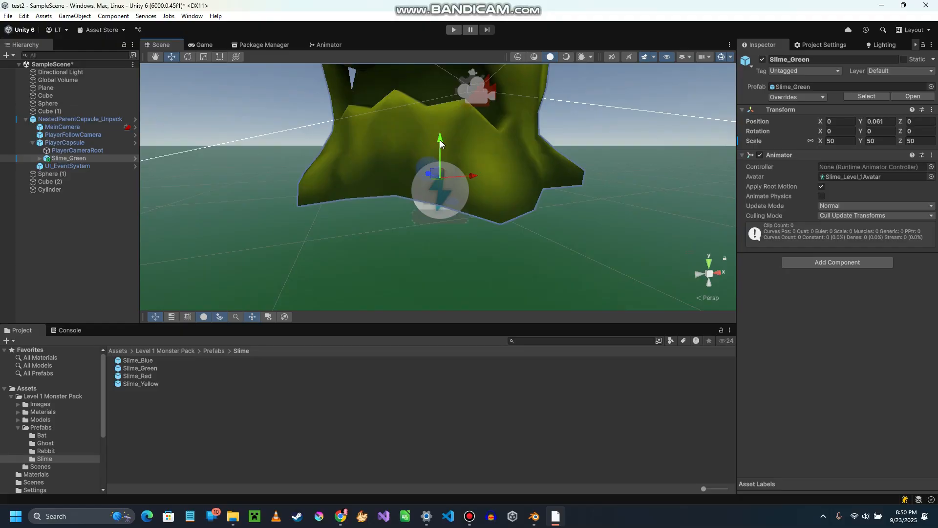
- Examine Slime_Green's height and fit against PlayerCapsule's collider outline, both close up and from a distance
{"action": "left_click", "coordinate": [64, 143]}
{"action": "right_click_drag", "start_coordinate": [502, 229], "coordinate": [547, 186]}
{"action": "key", "text": "w"}
{"action": "key", "text": "s"}
{"action": "key", "text": "w"}
{"action": "key", "text": "s"}
{"action": "key", "text": "w"}
{"action": "key", "text": "a"}
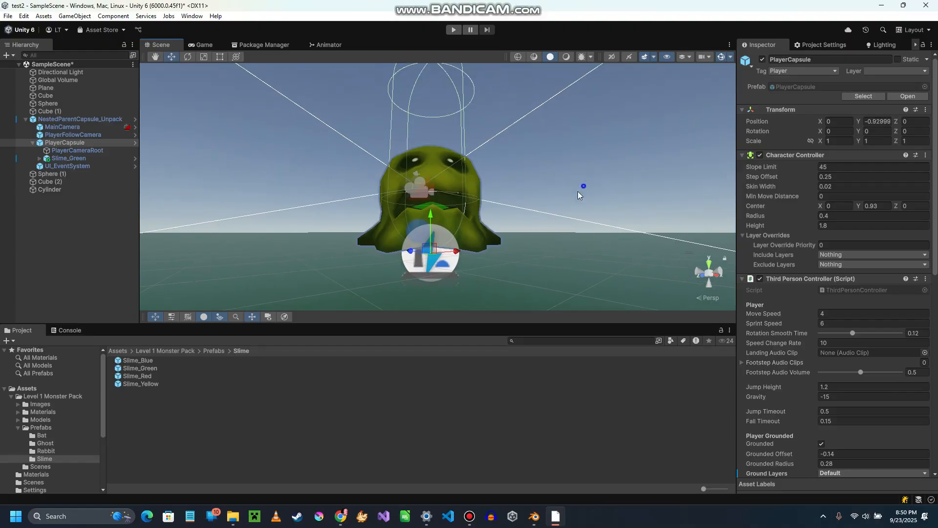
{"action": "right_click_drag", "start_coordinate": [579, 191], "coordinate": [515, 194]}
{"action": "key", "text": "s"}
{"action": "key", "text": "s"}
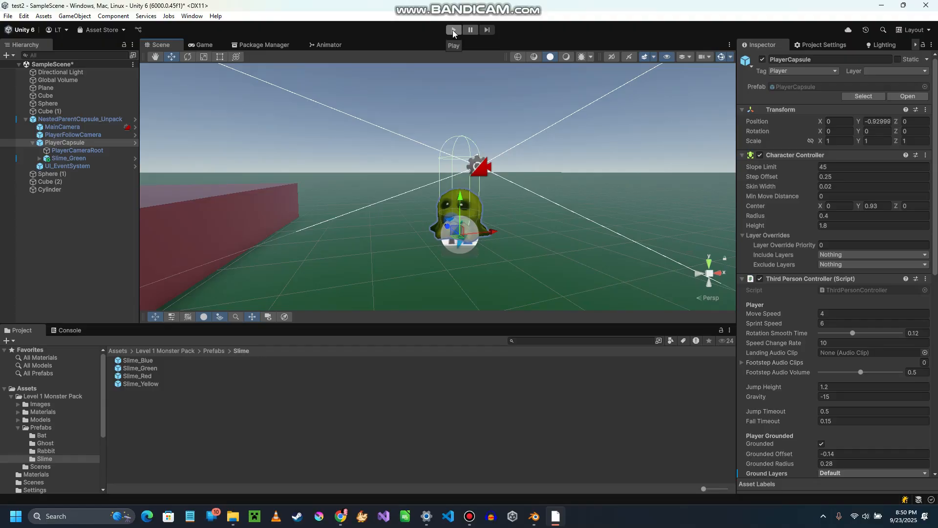
- Run the scene in Play mode and walk the slime forward, backward and sideways on the green ground
{"action": "left_click", "coordinate": [454, 30]}
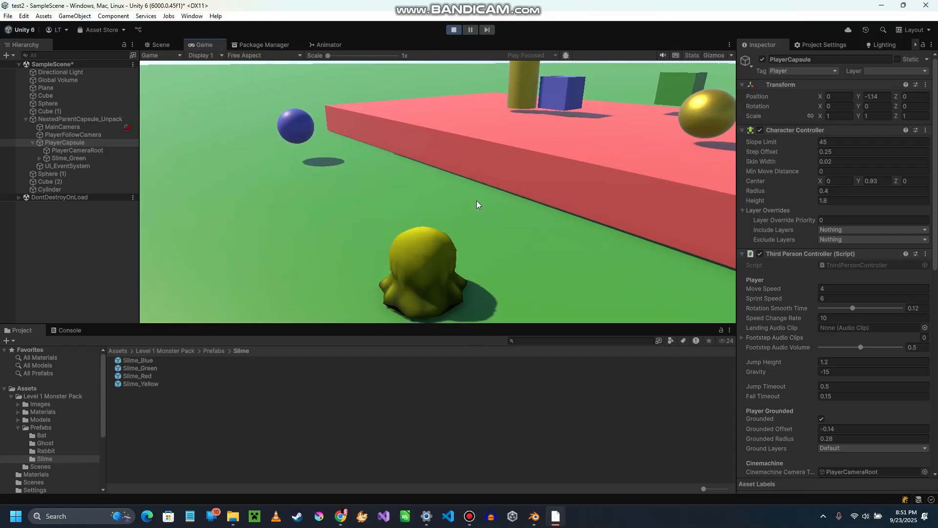
{"action": "key", "text": "w"}
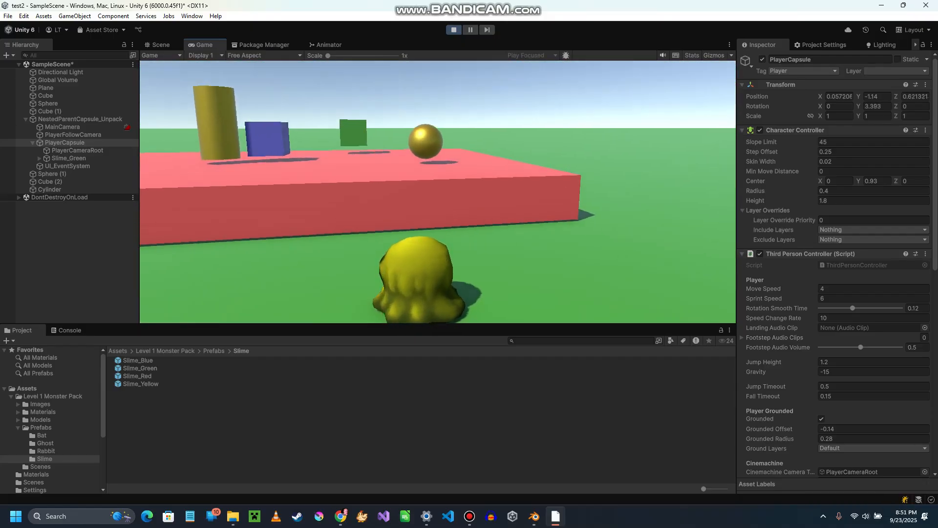
{"action": "key", "text": "w"}
{"action": "key", "text": "a"}
{"action": "key", "text": "s"}
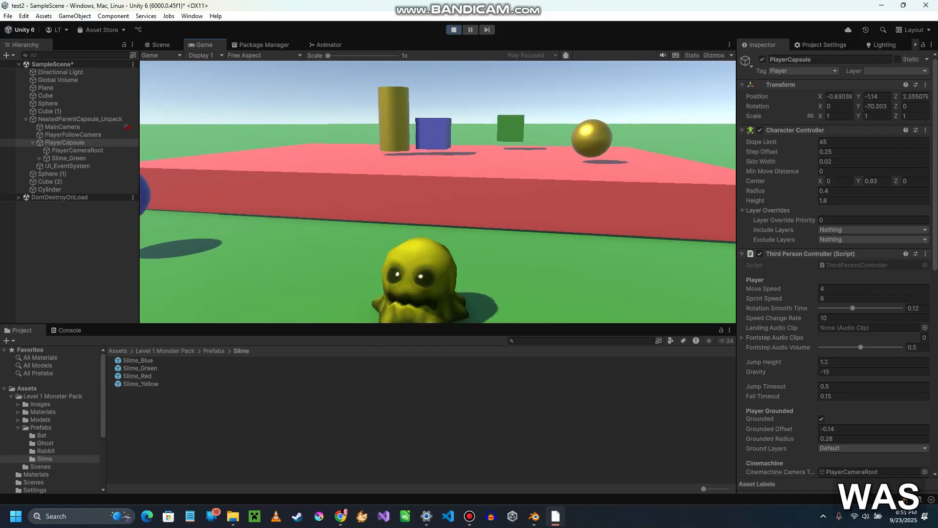
{"action": "key", "text": "d"}
{"action": "key", "text": "w"}
{"action": "key", "text": "a"}
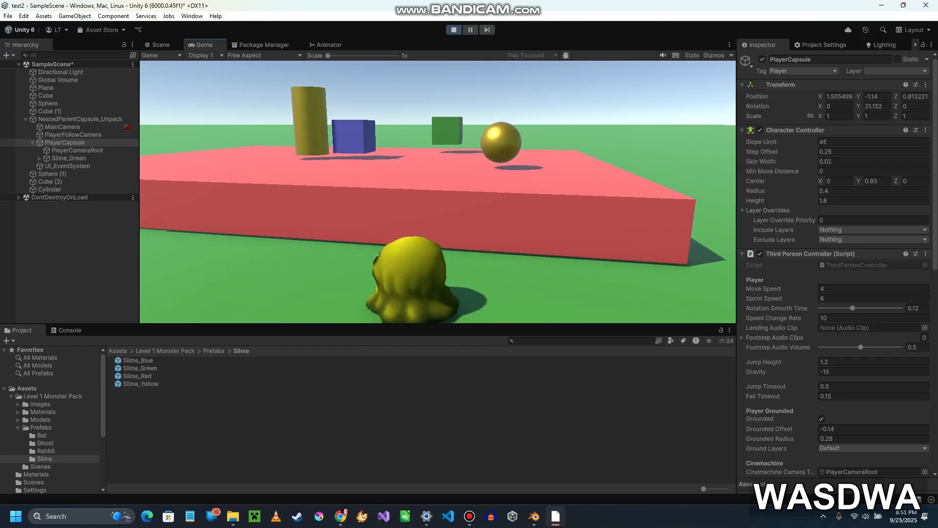
{"action": "key", "text": "s"}
{"action": "key", "text": "d"}
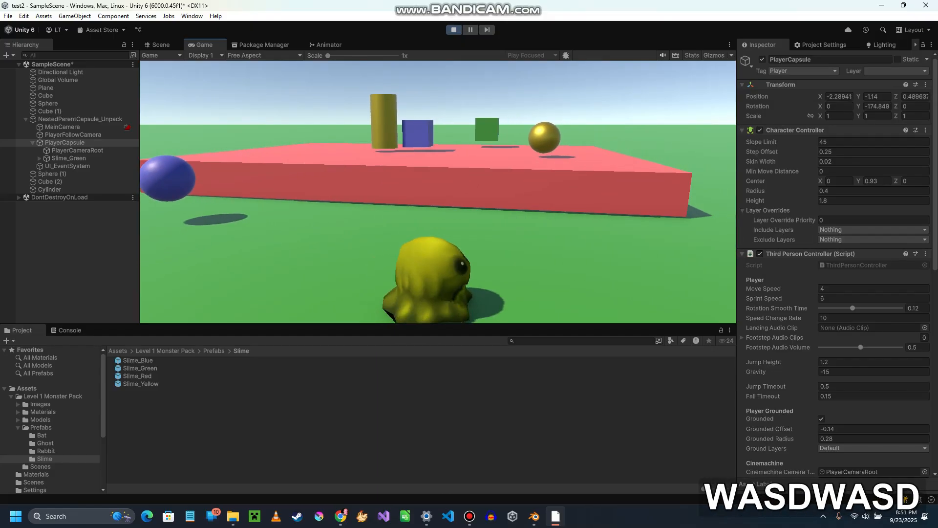
- Test jumping with the slime onto the red platform, the blue cube and the yellow cylinder, and return to the ground by the blue sphere
{"action": "key", "text": "w"}
{"action": "key", "text": "space"}
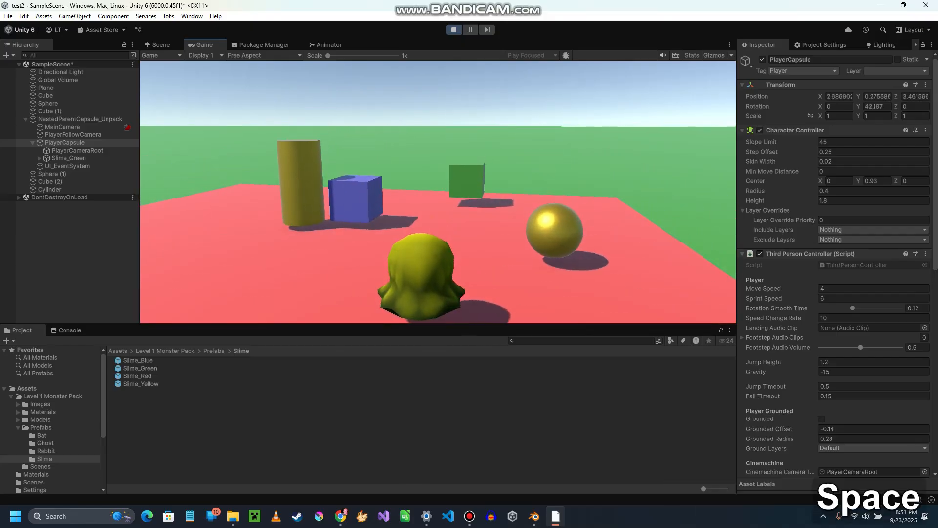
{"action": "key", "text": "w"}
{"action": "key", "text": "w"}
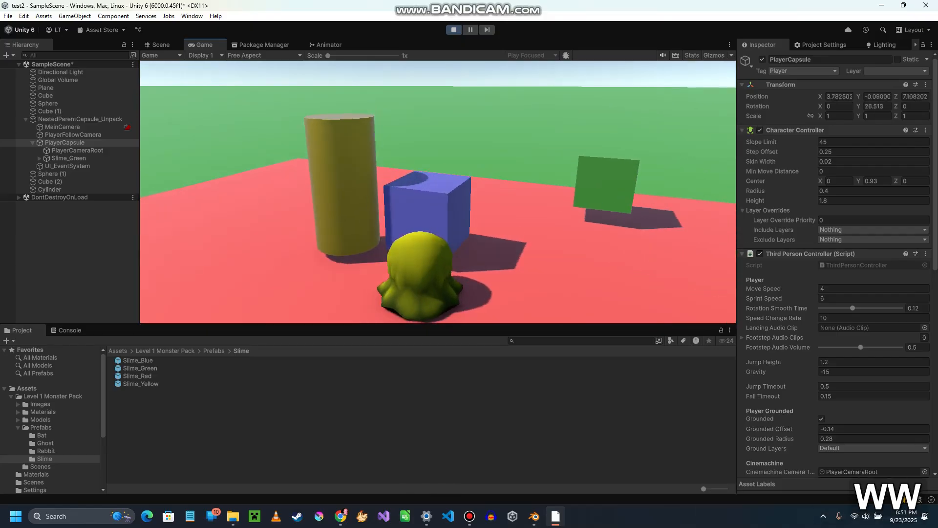
{"action": "key", "text": "space"}
{"action": "key", "text": "w"}
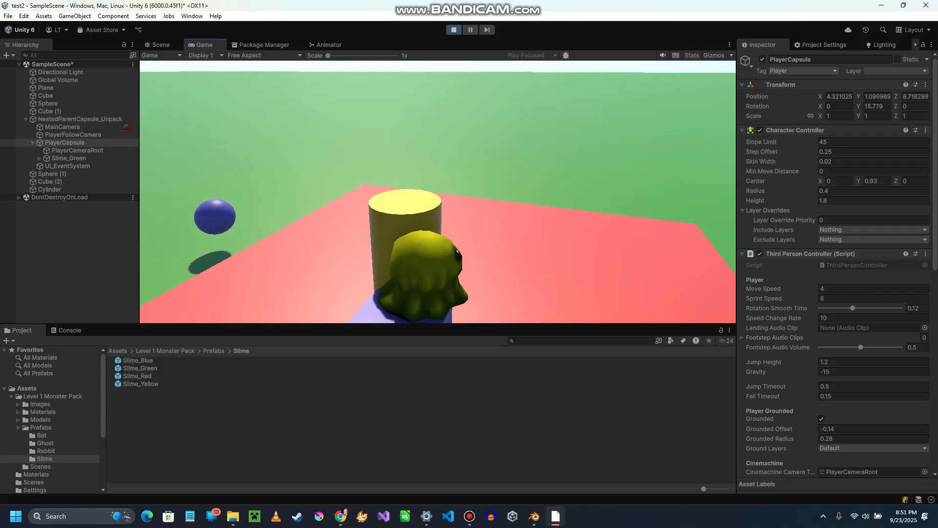
{"action": "key", "text": "space"}
{"action": "key", "text": "a"}
{"action": "key", "text": "w"}
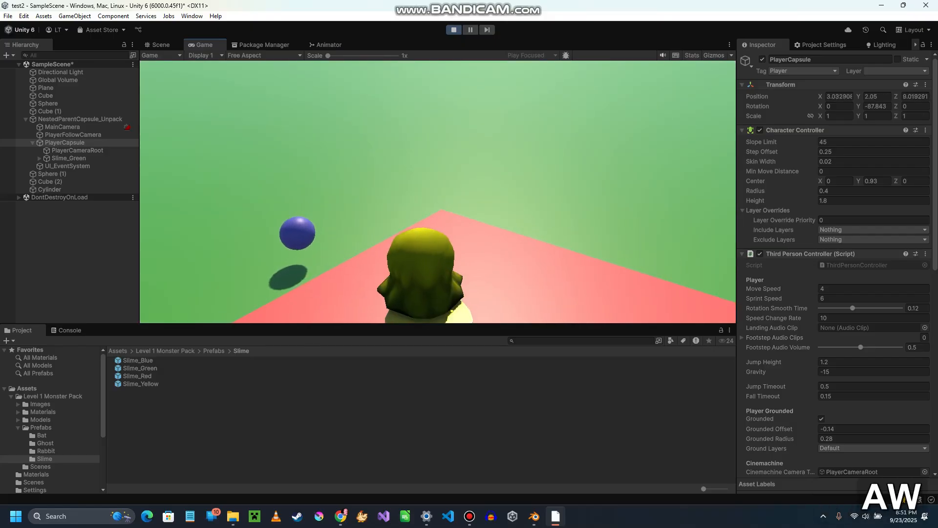
{"action": "key", "text": "w"}
{"action": "key", "text": "w"}
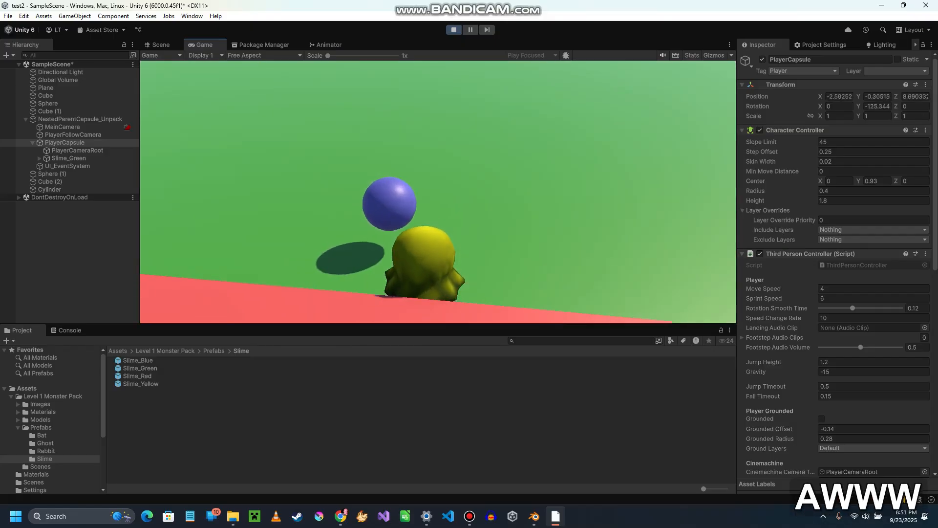
{"action": "key", "text": "space"}
{"action": "key", "text": "w"}
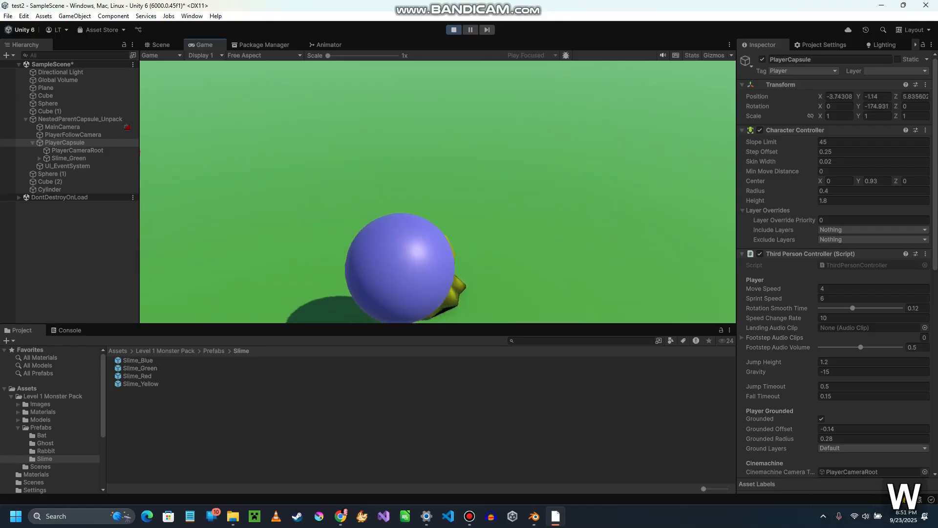
- Walk the slime away from the blue sphere and test its turning in every direction in front of the red platform
{"action": "key", "text": "d"}
{"action": "key", "text": "w"}
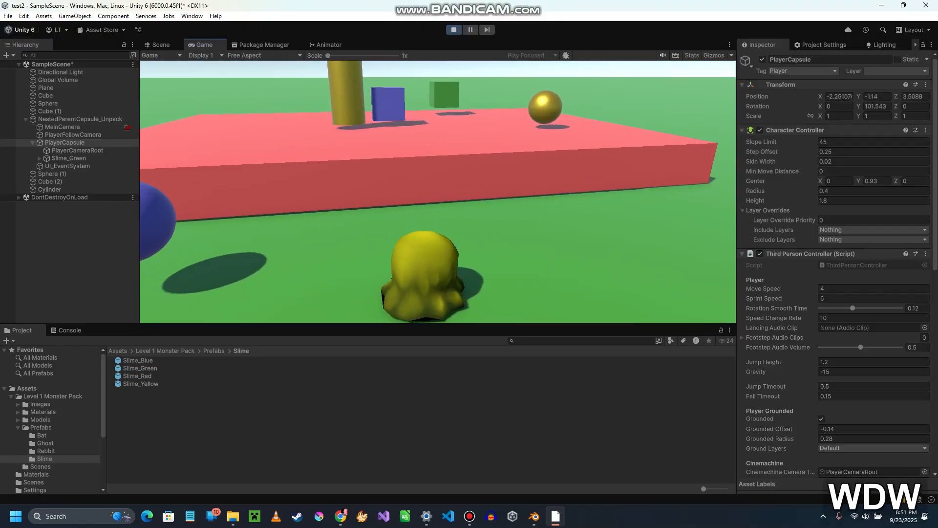
{"action": "key", "text": "d"}
{"action": "key", "text": "s"}
{"action": "key", "text": "a"}
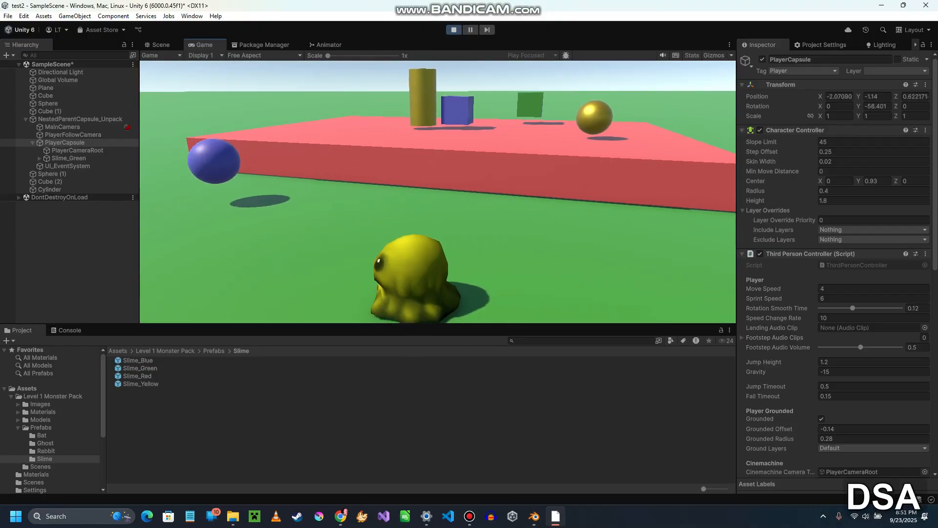
{"action": "key", "text": "w"}
{"action": "key", "text": "d"}
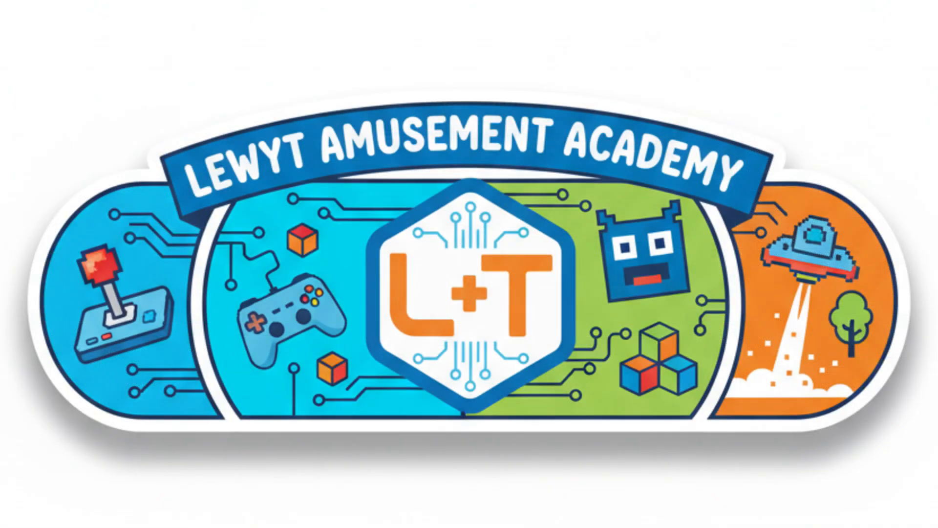